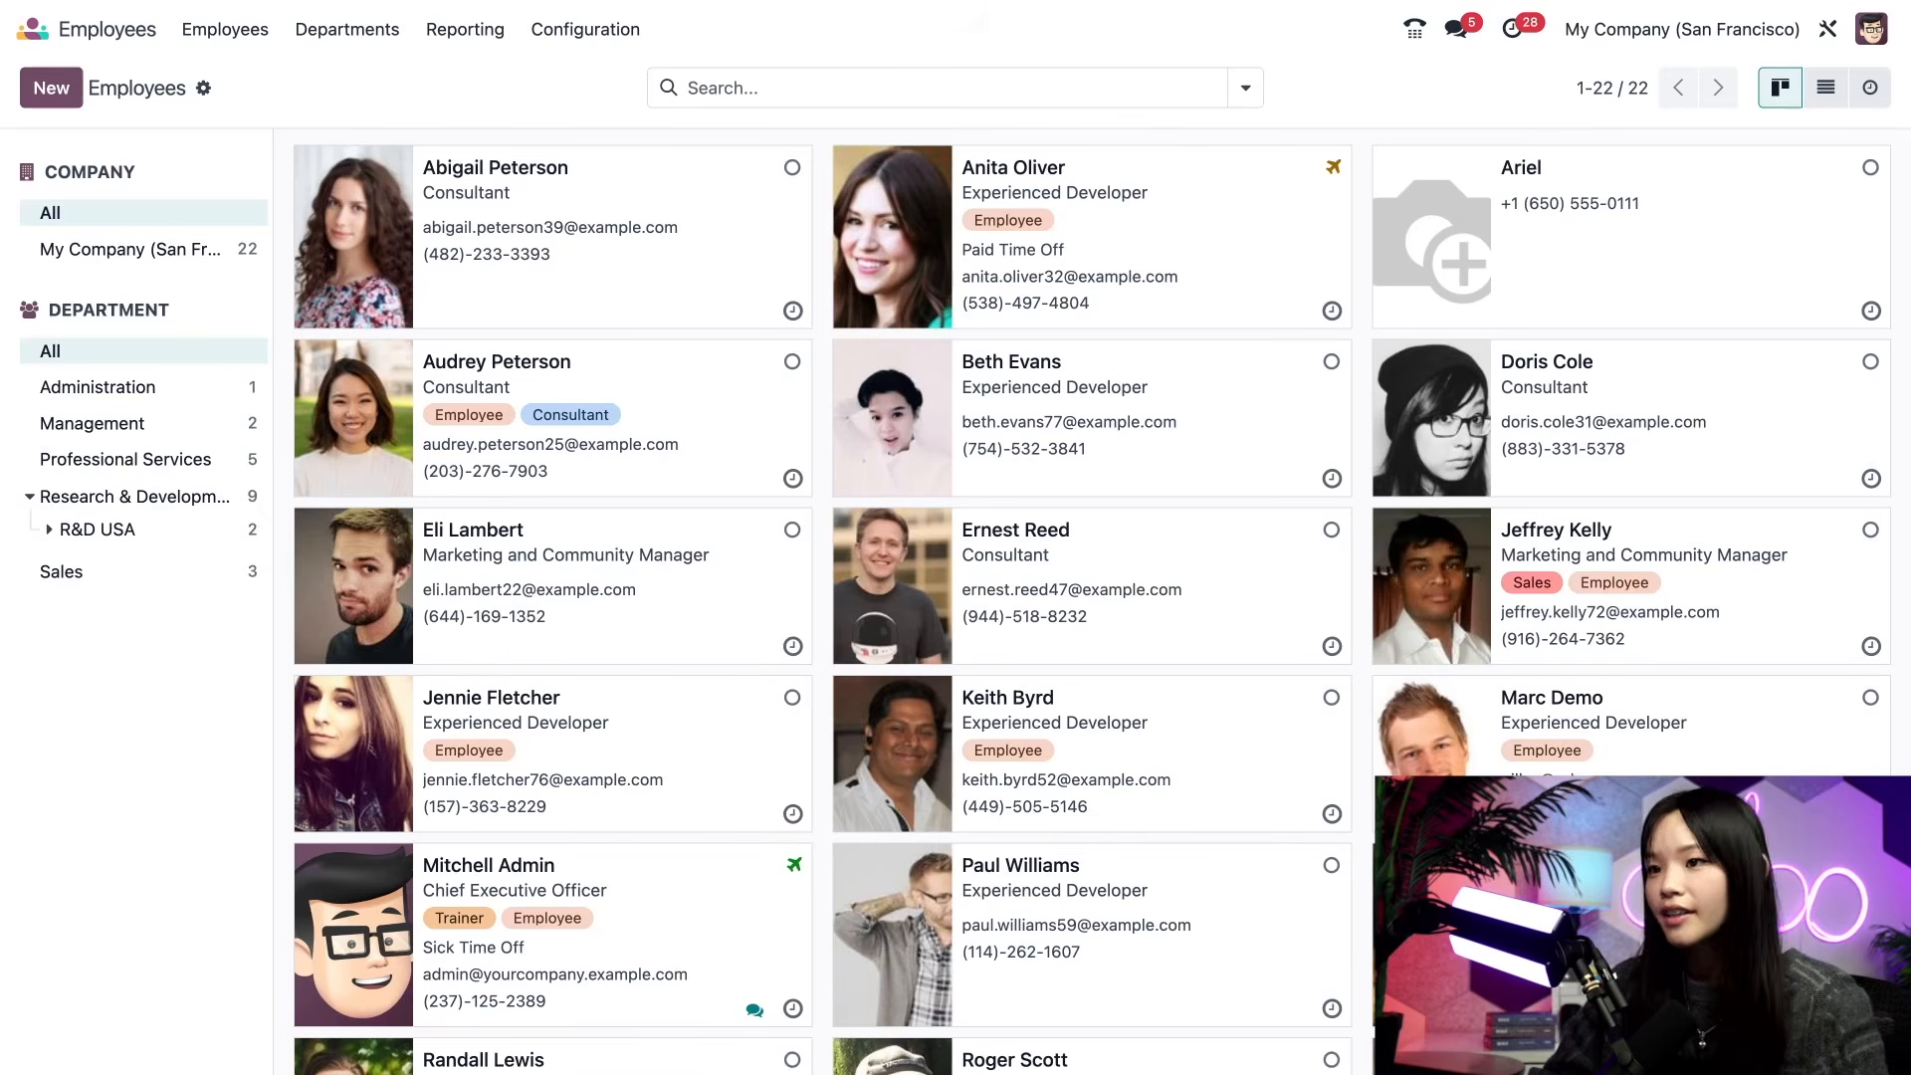
- Filter to Research & Development, send a developer a short chat greeting, then clear the filter
left_click(144, 498)
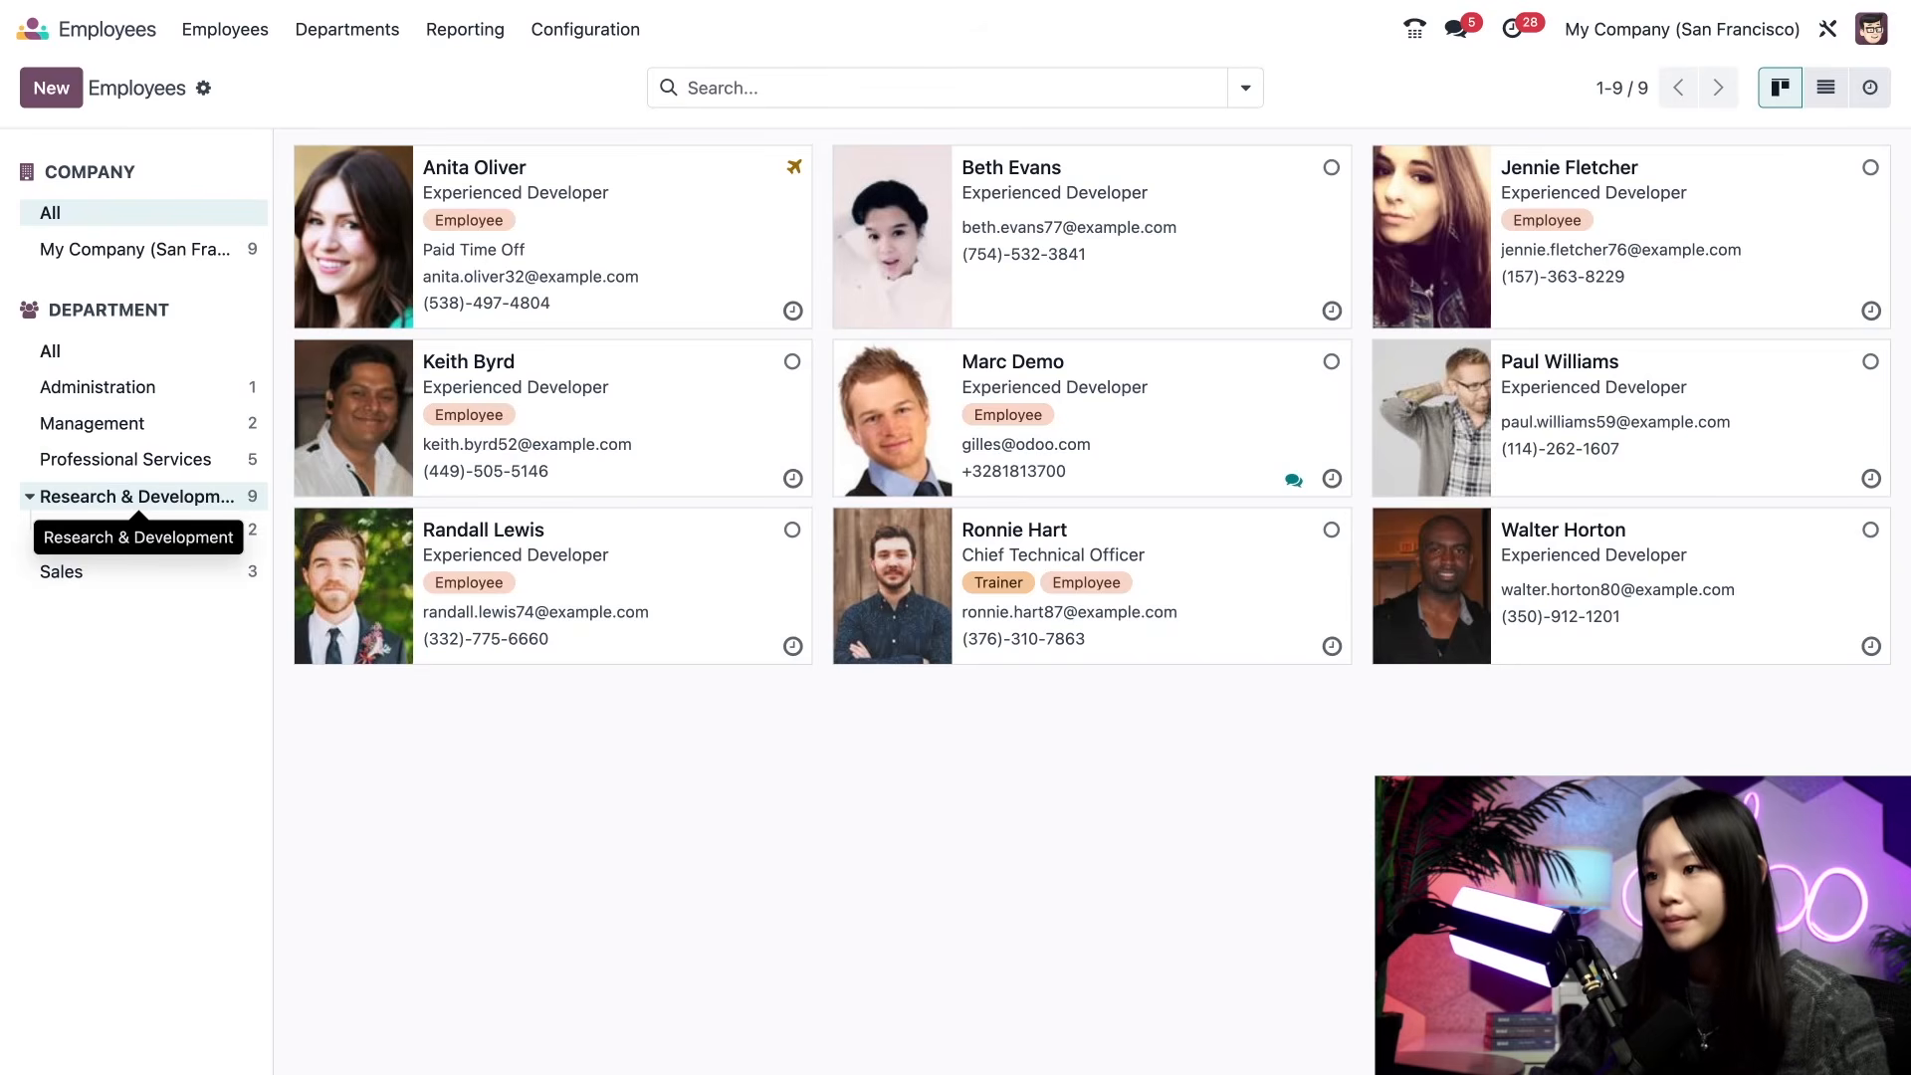
left_click(1292, 483)
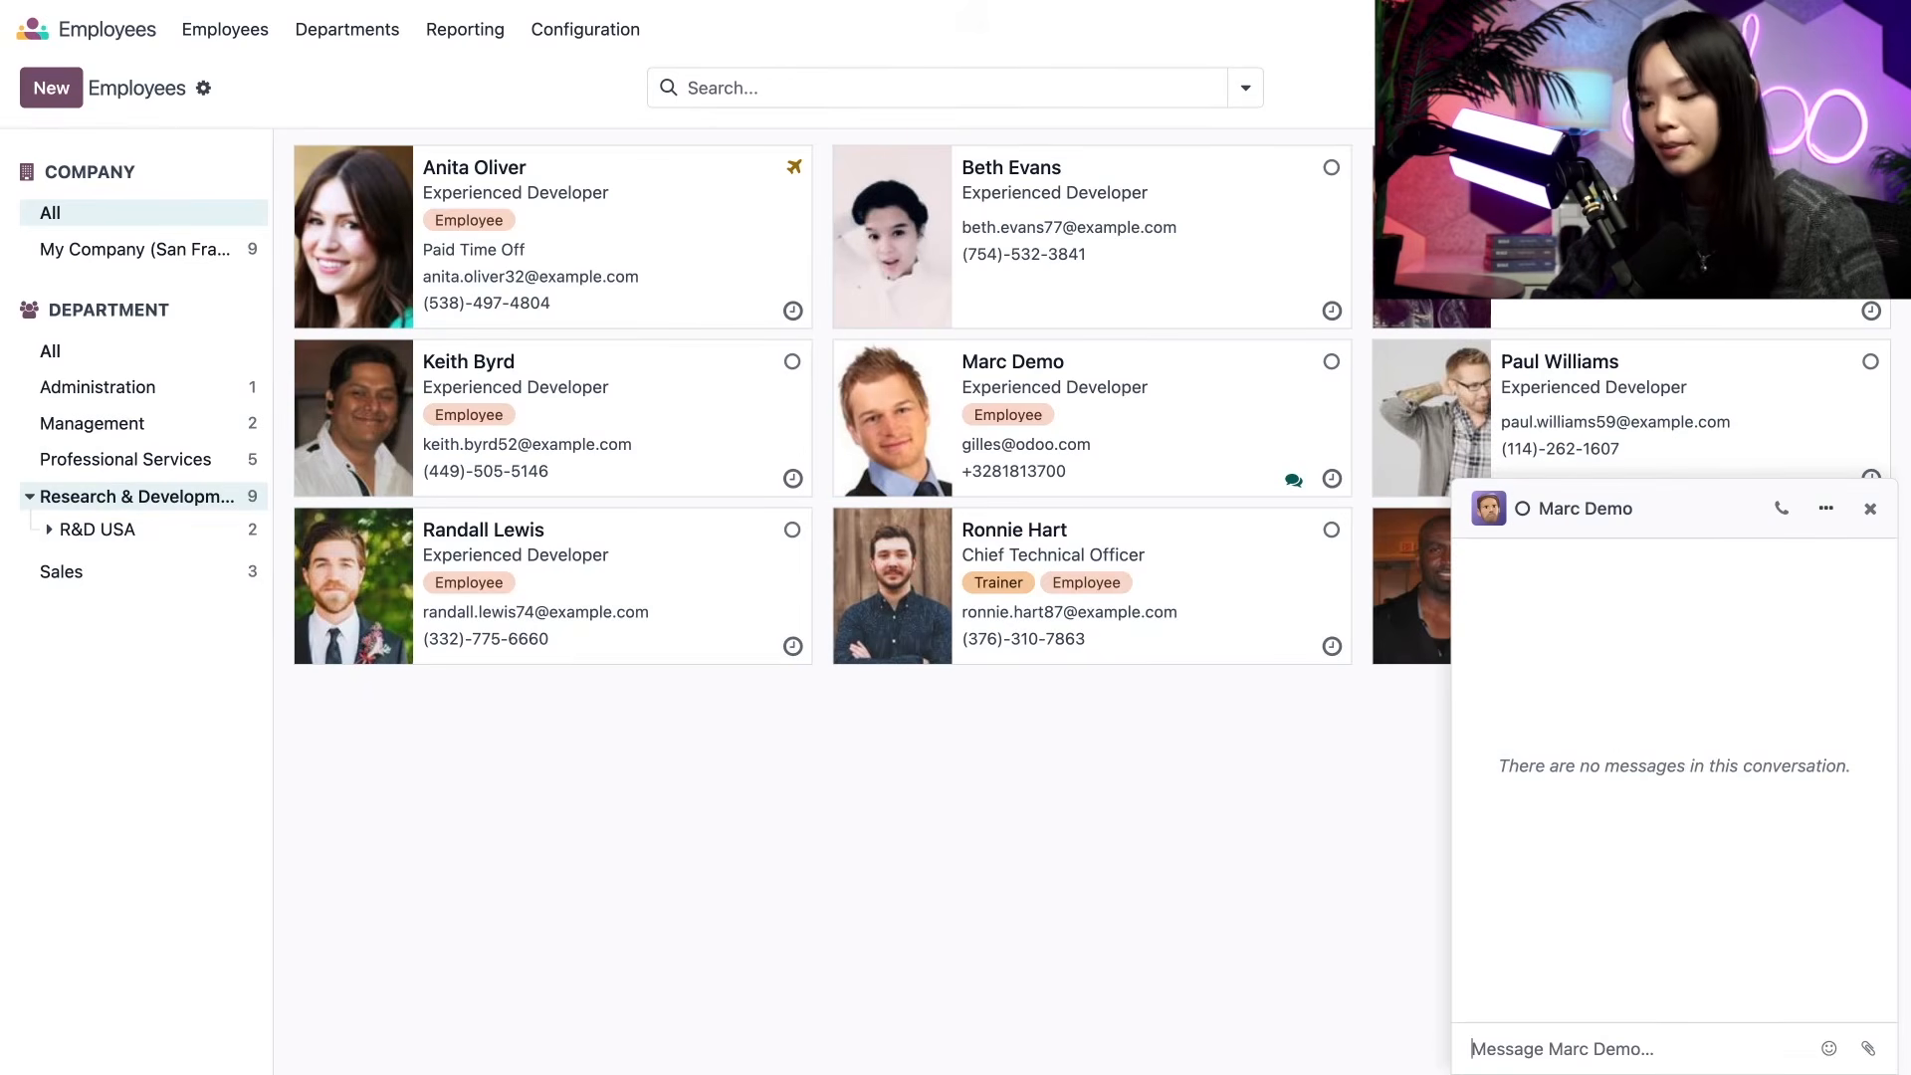
type("Hi Marc!")
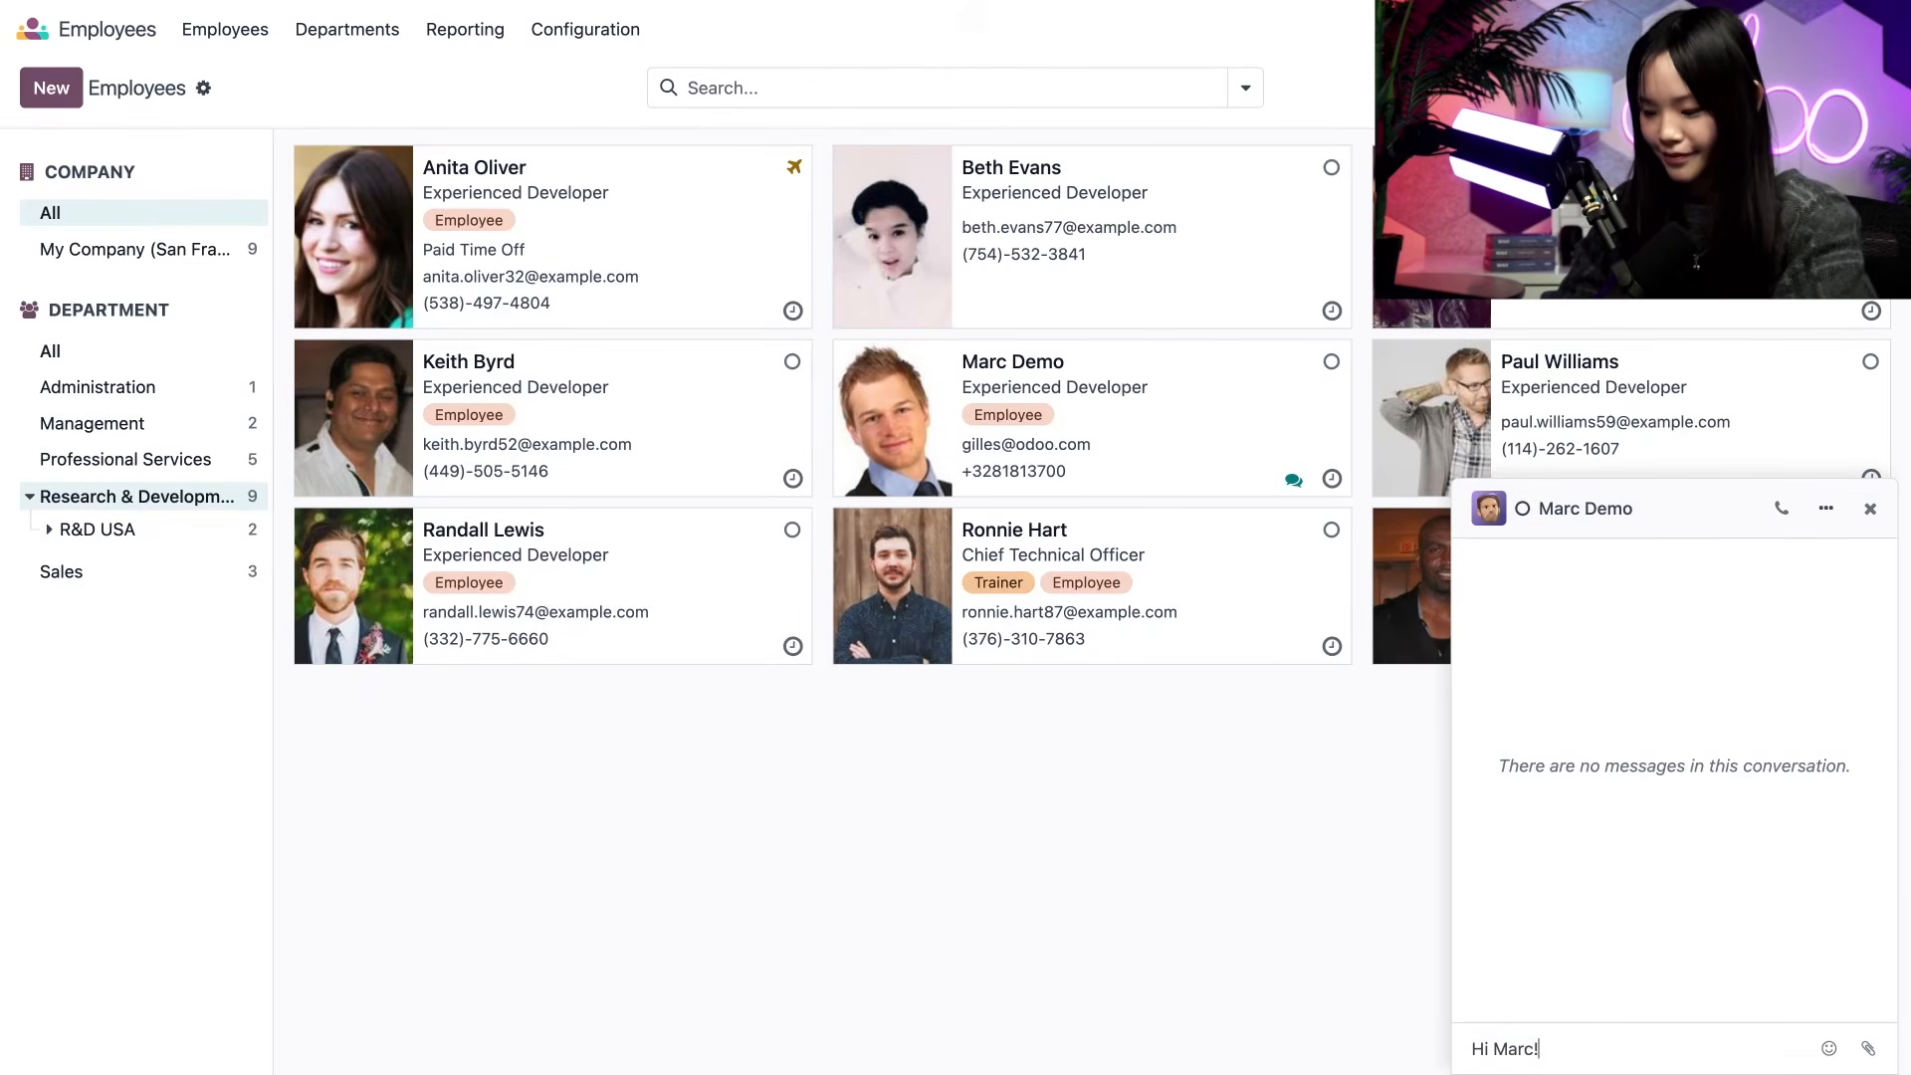
key("Return")
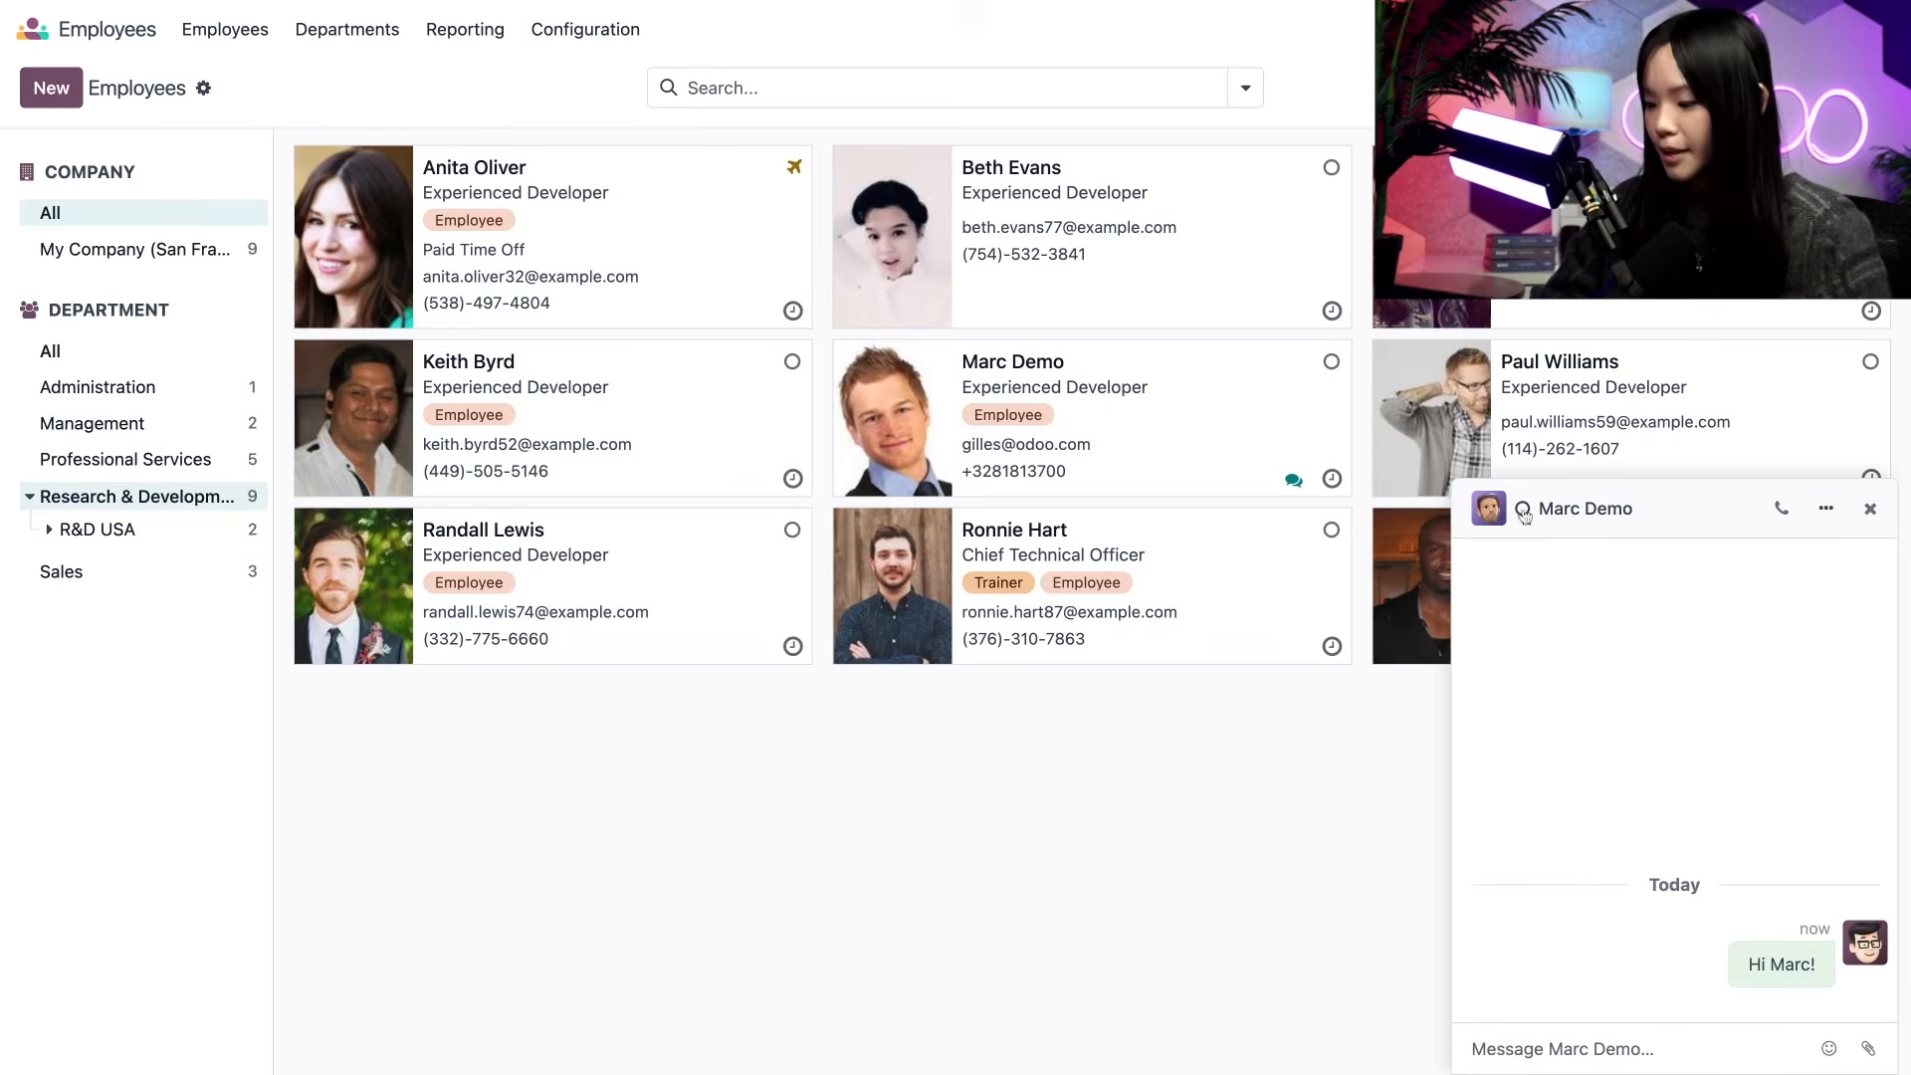
left_click(1870, 508)
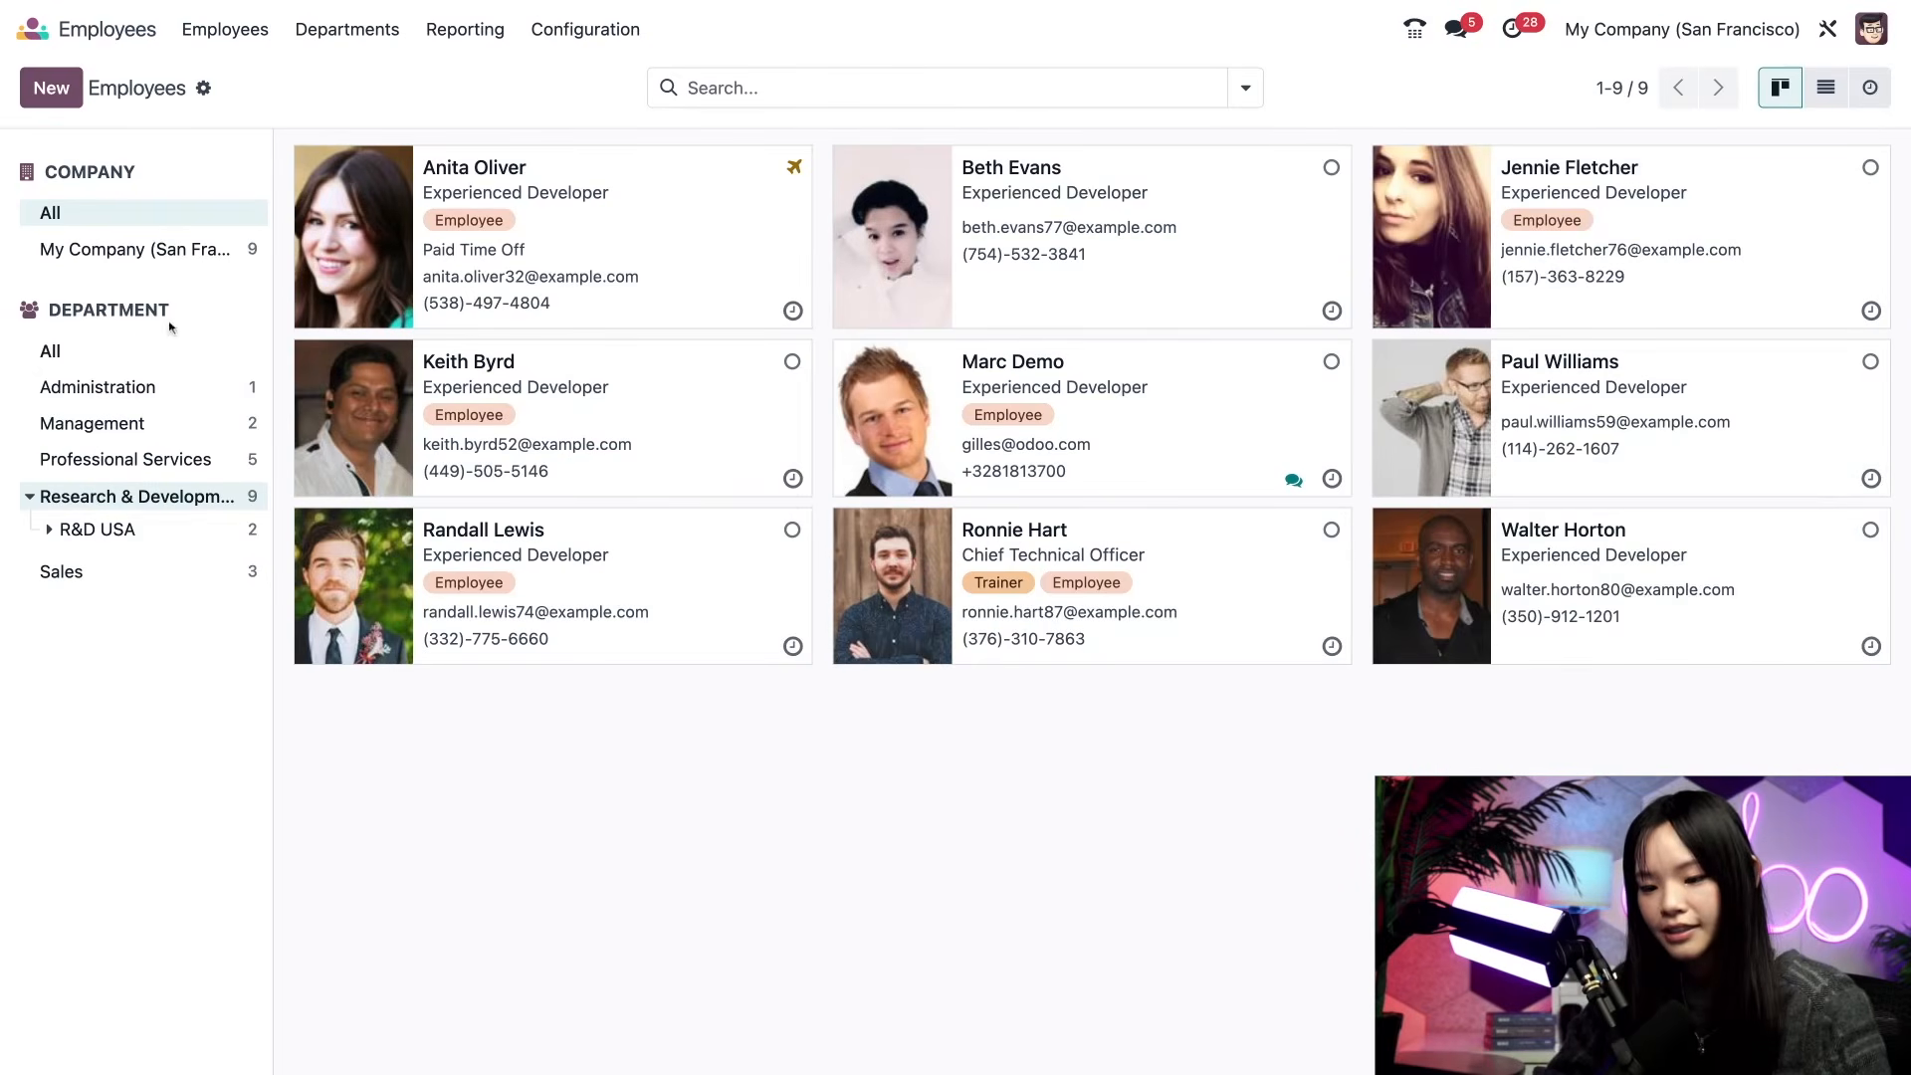
left_click(165, 350)
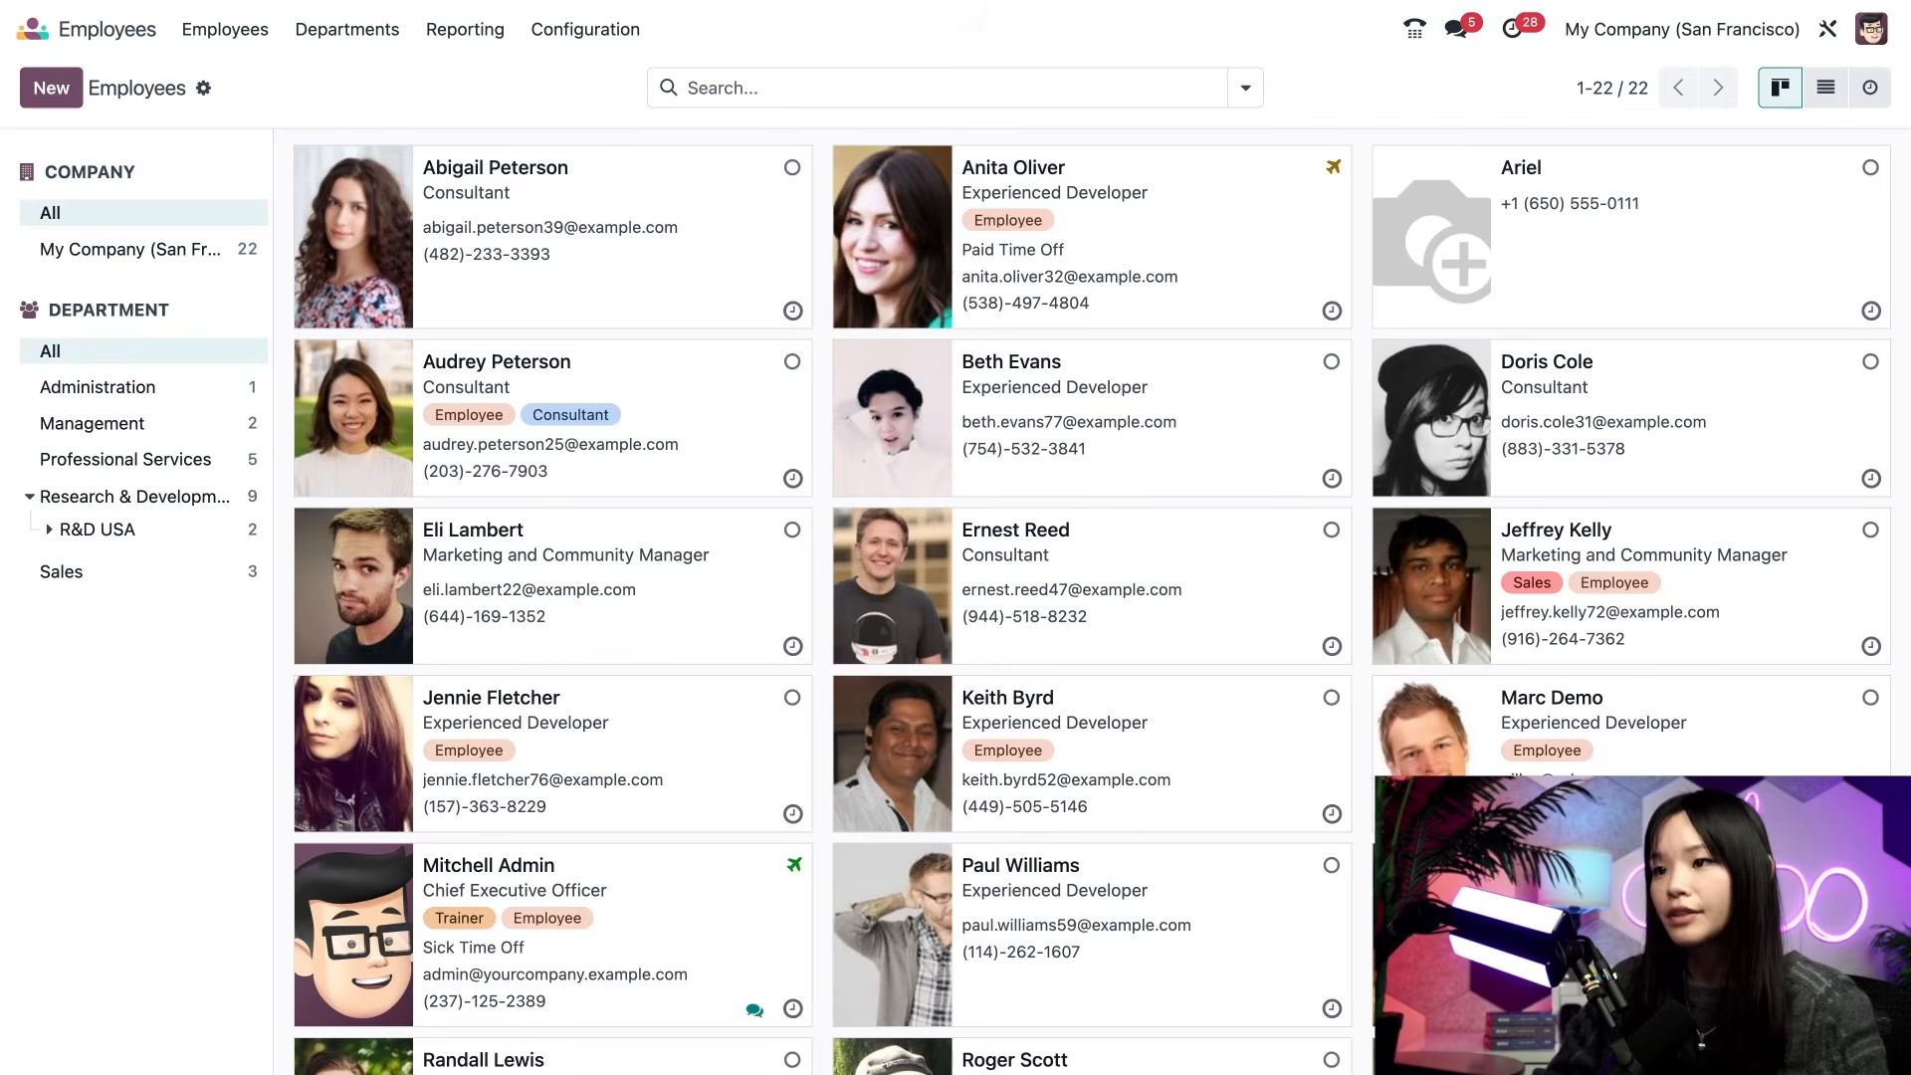
- Apply the Absent Today filter to see the 2 absent employees, then remove it
left_click(1245, 89)
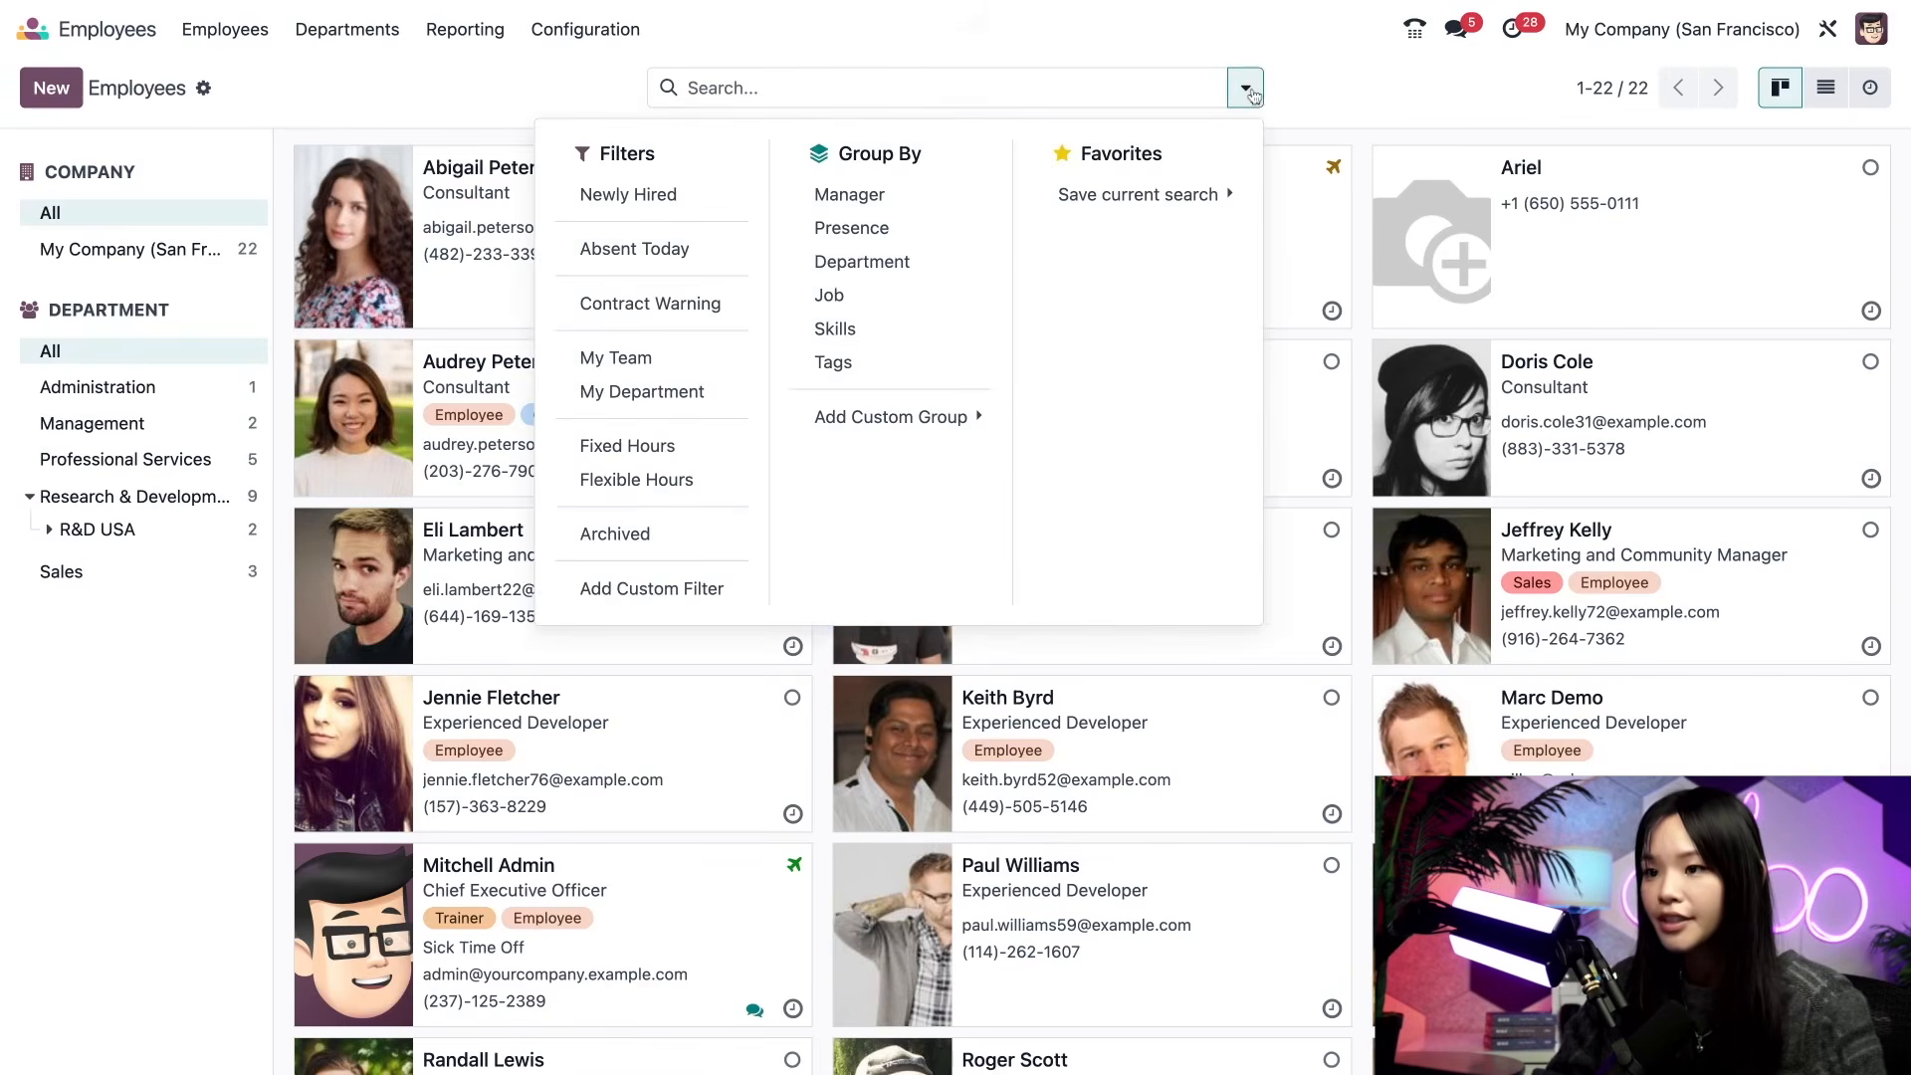
left_click(719, 248)
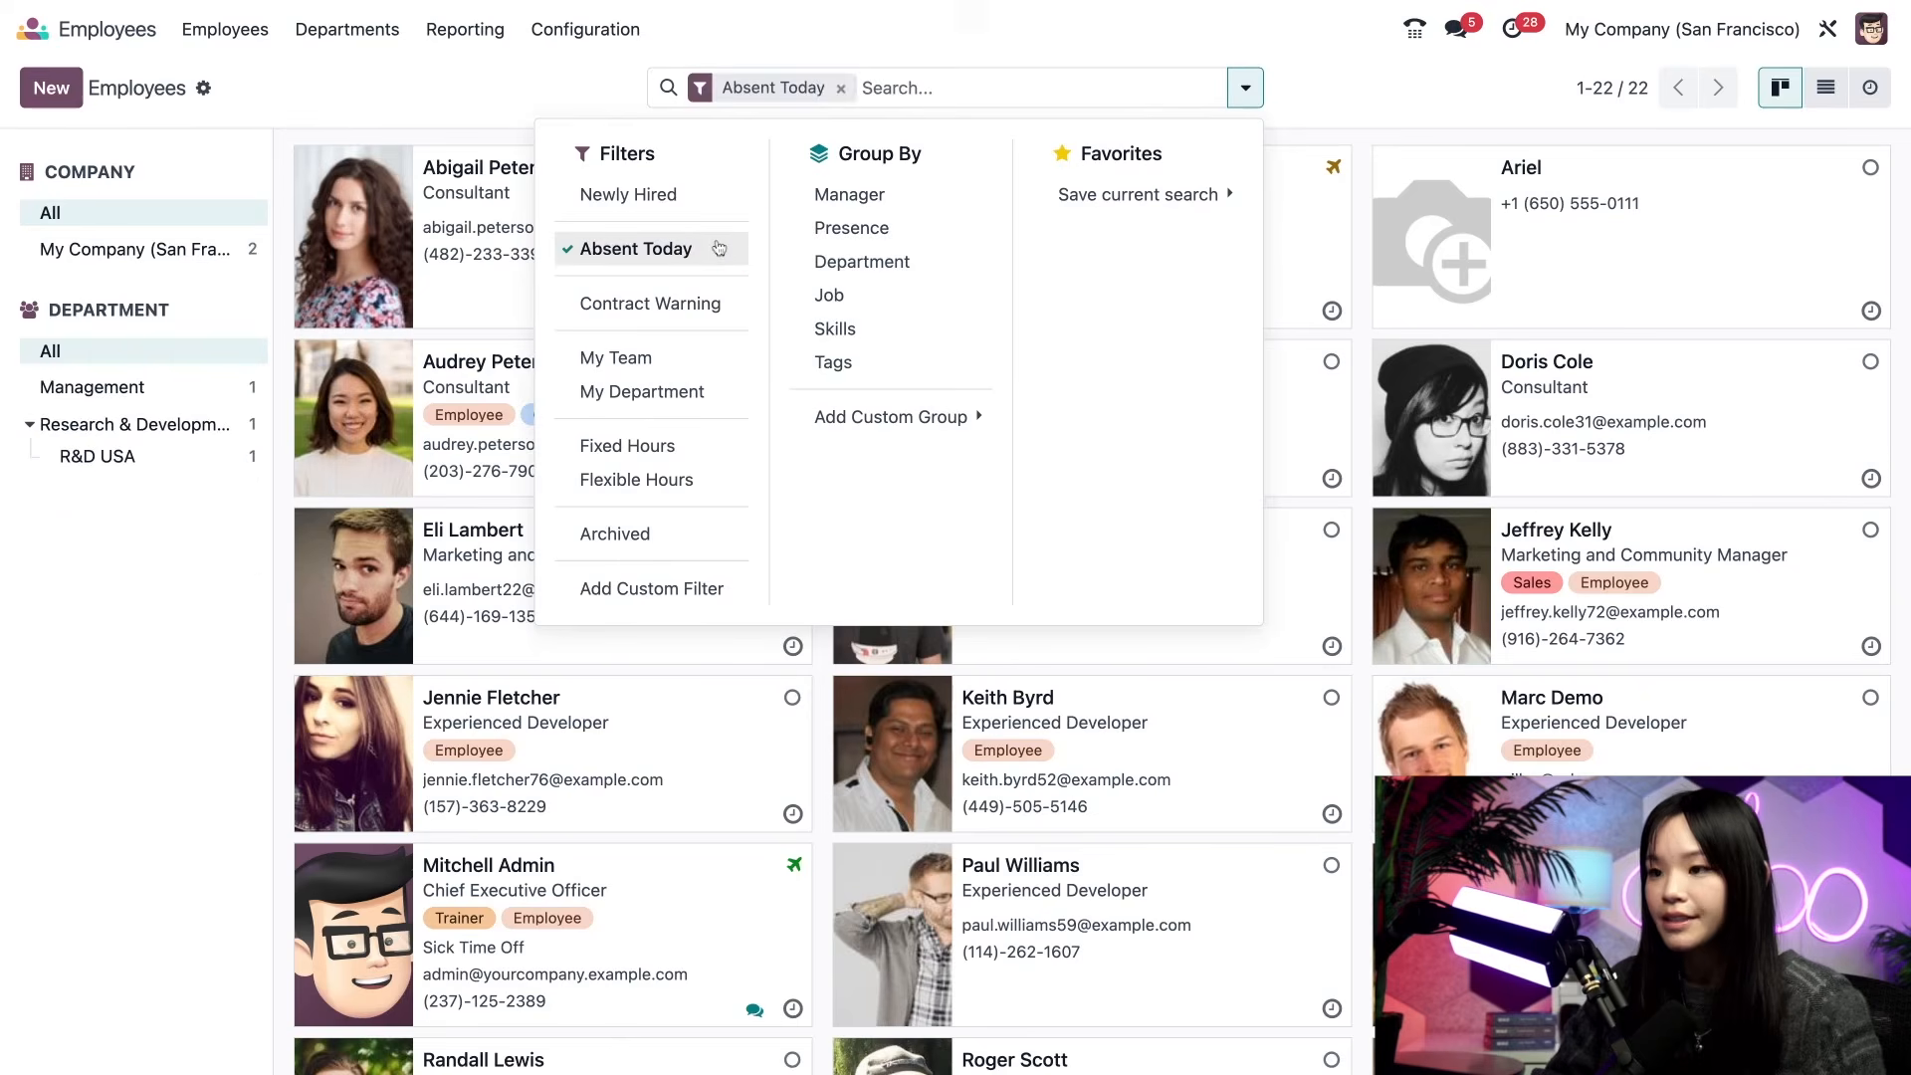
left_click(426, 456)
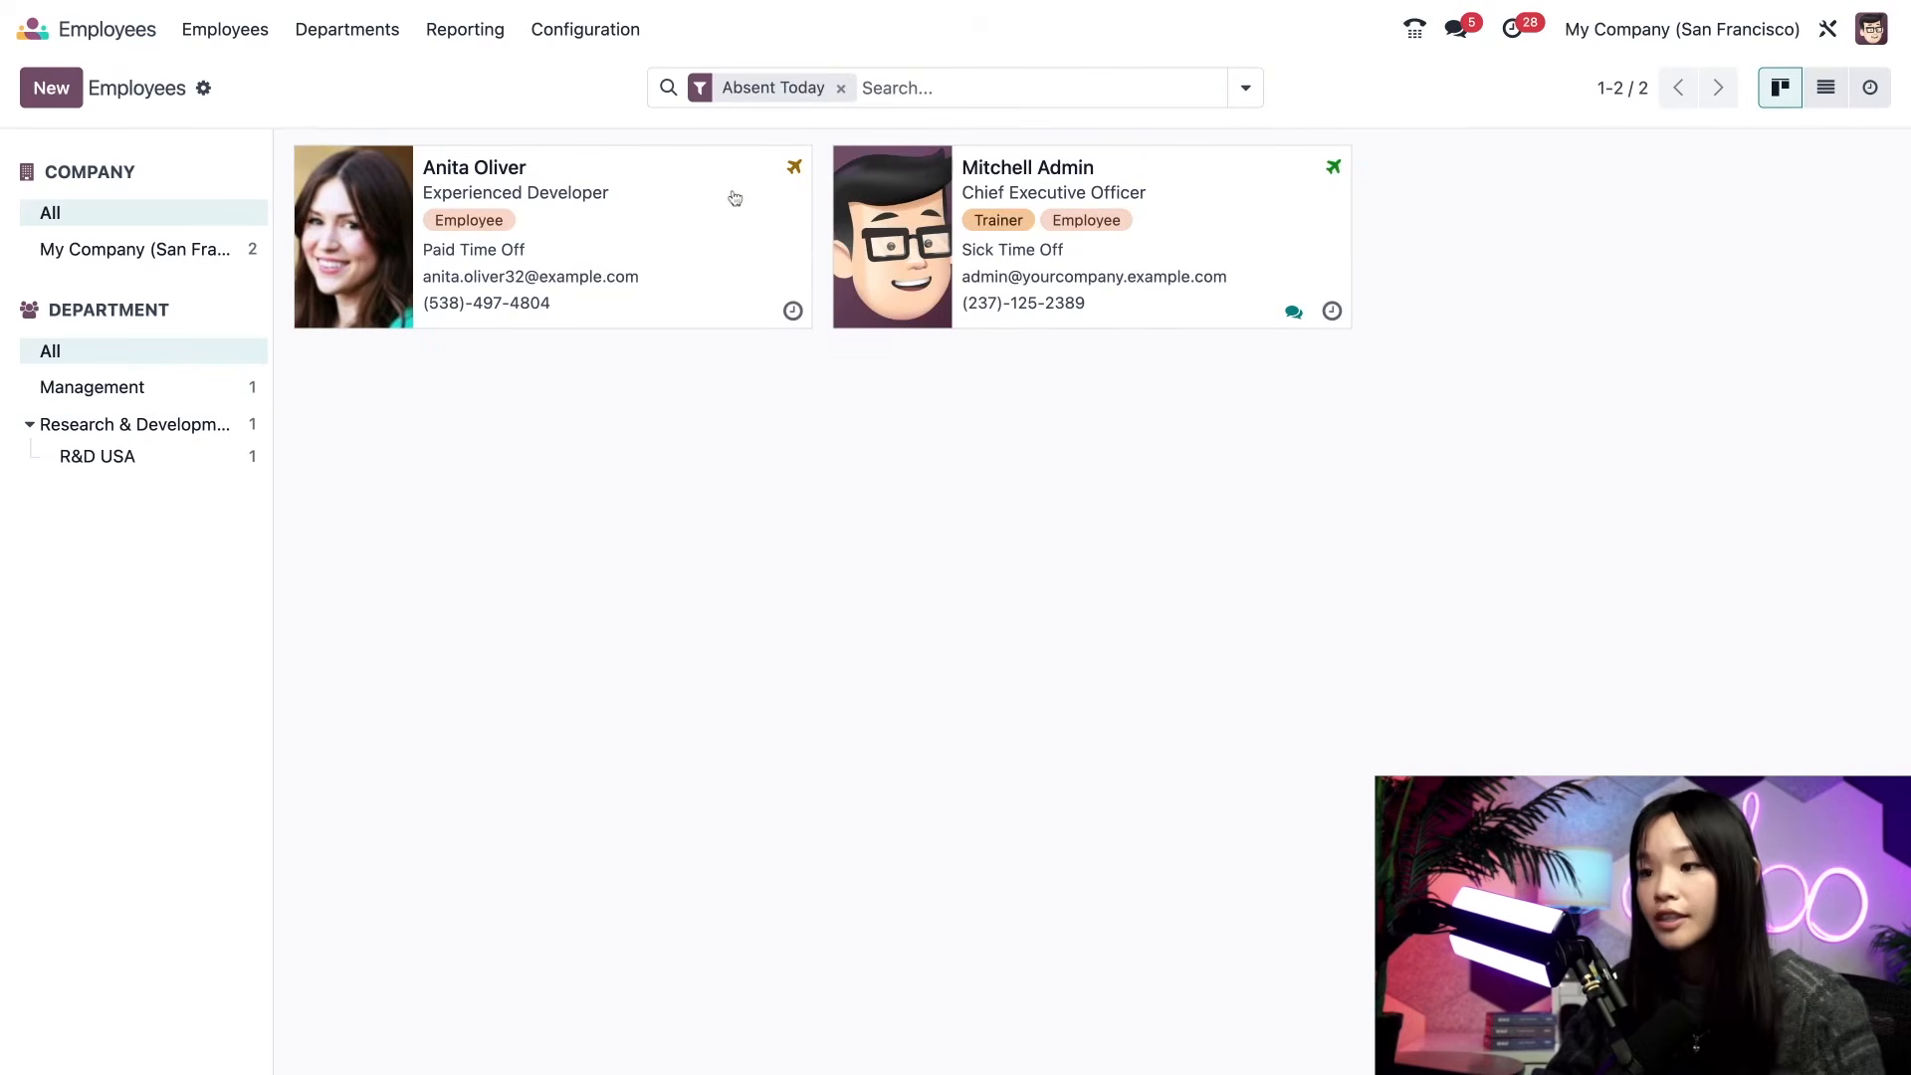
left_click(880, 88)
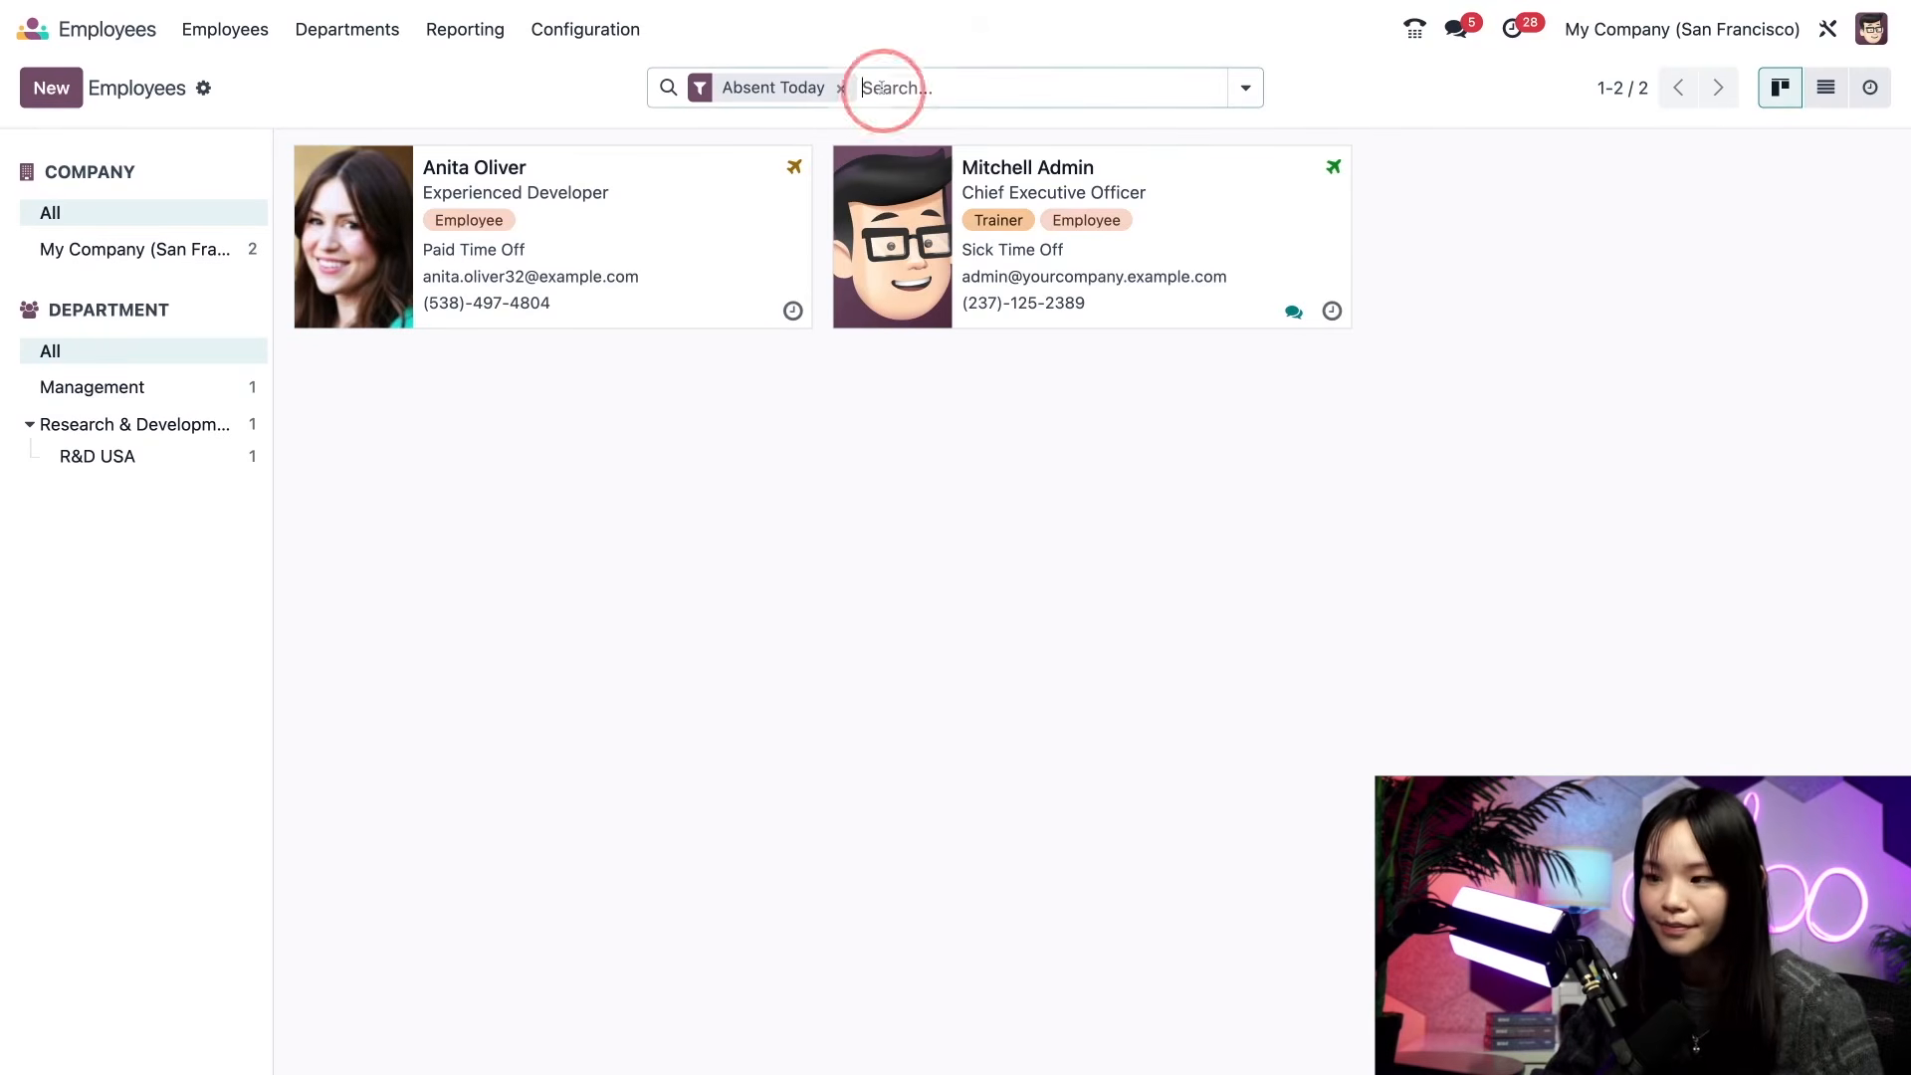
key("BackSpace")
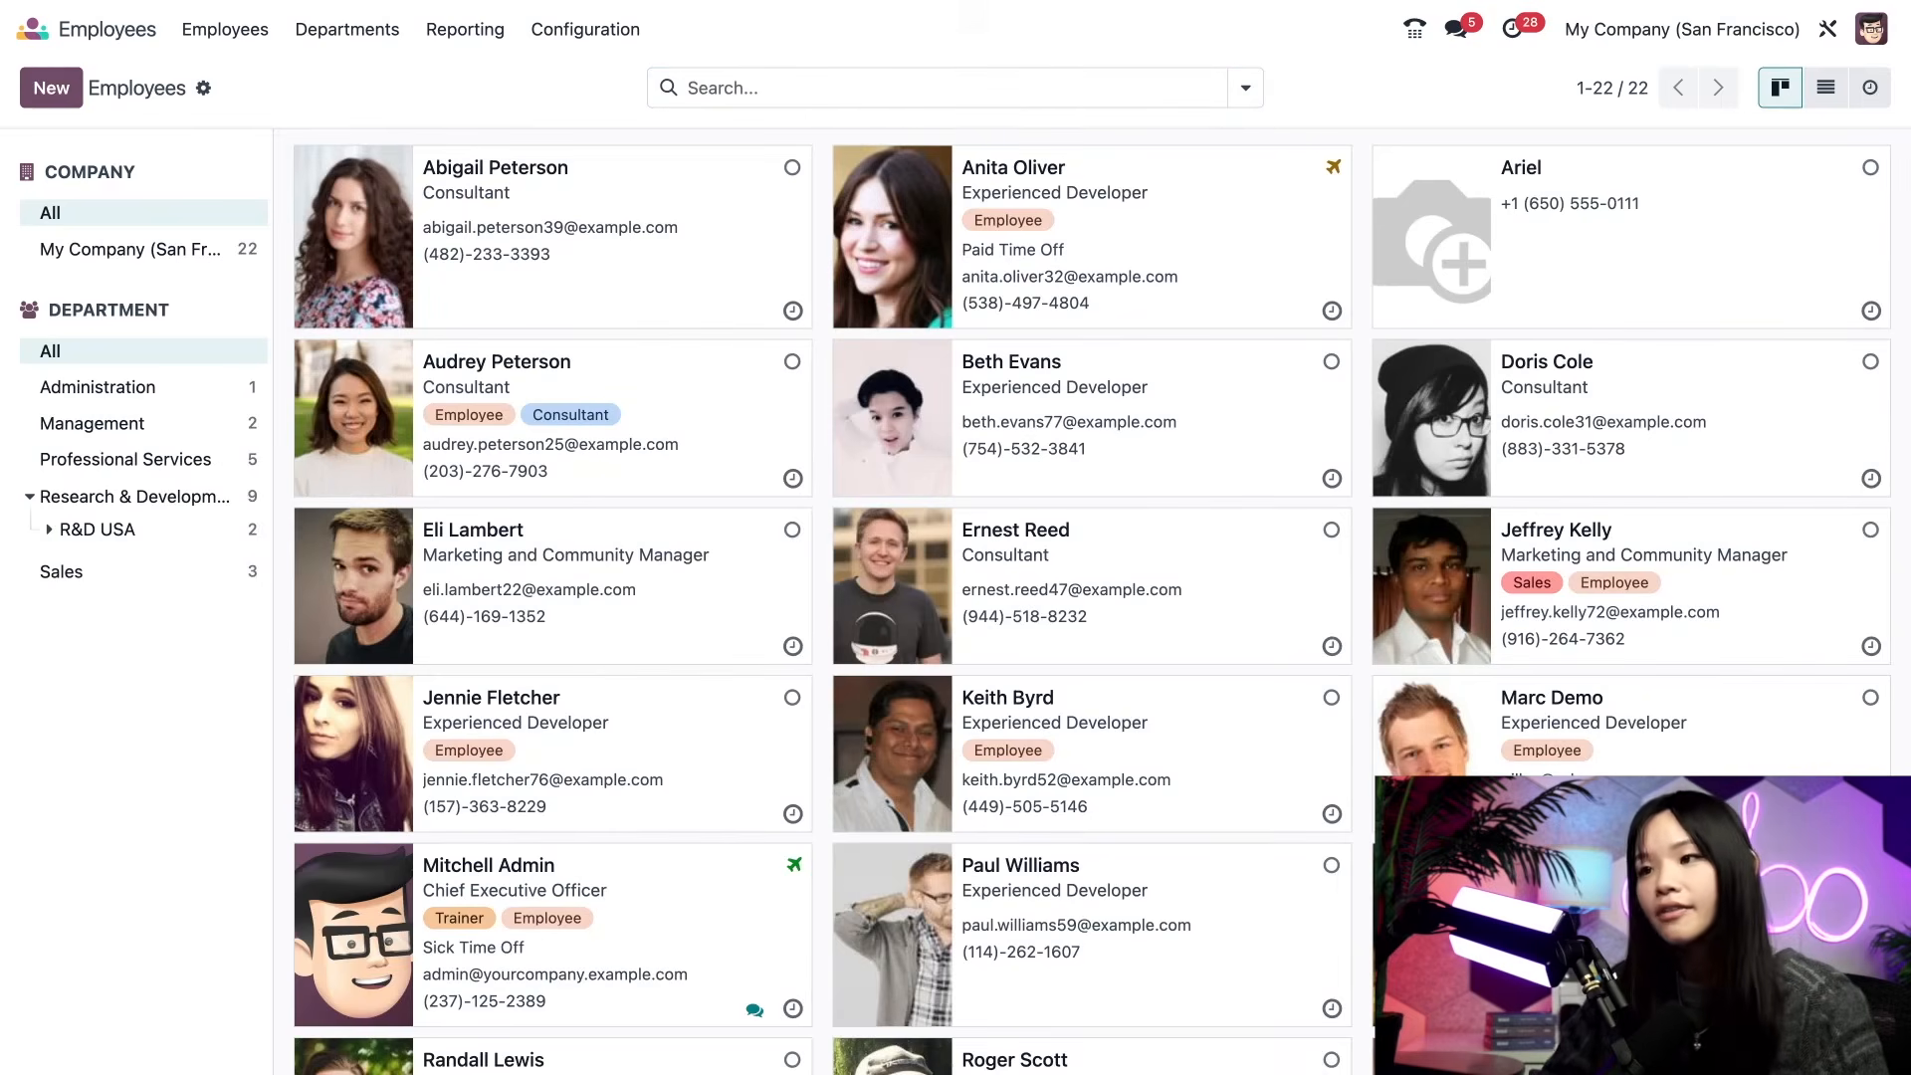
left_click(895, 89)
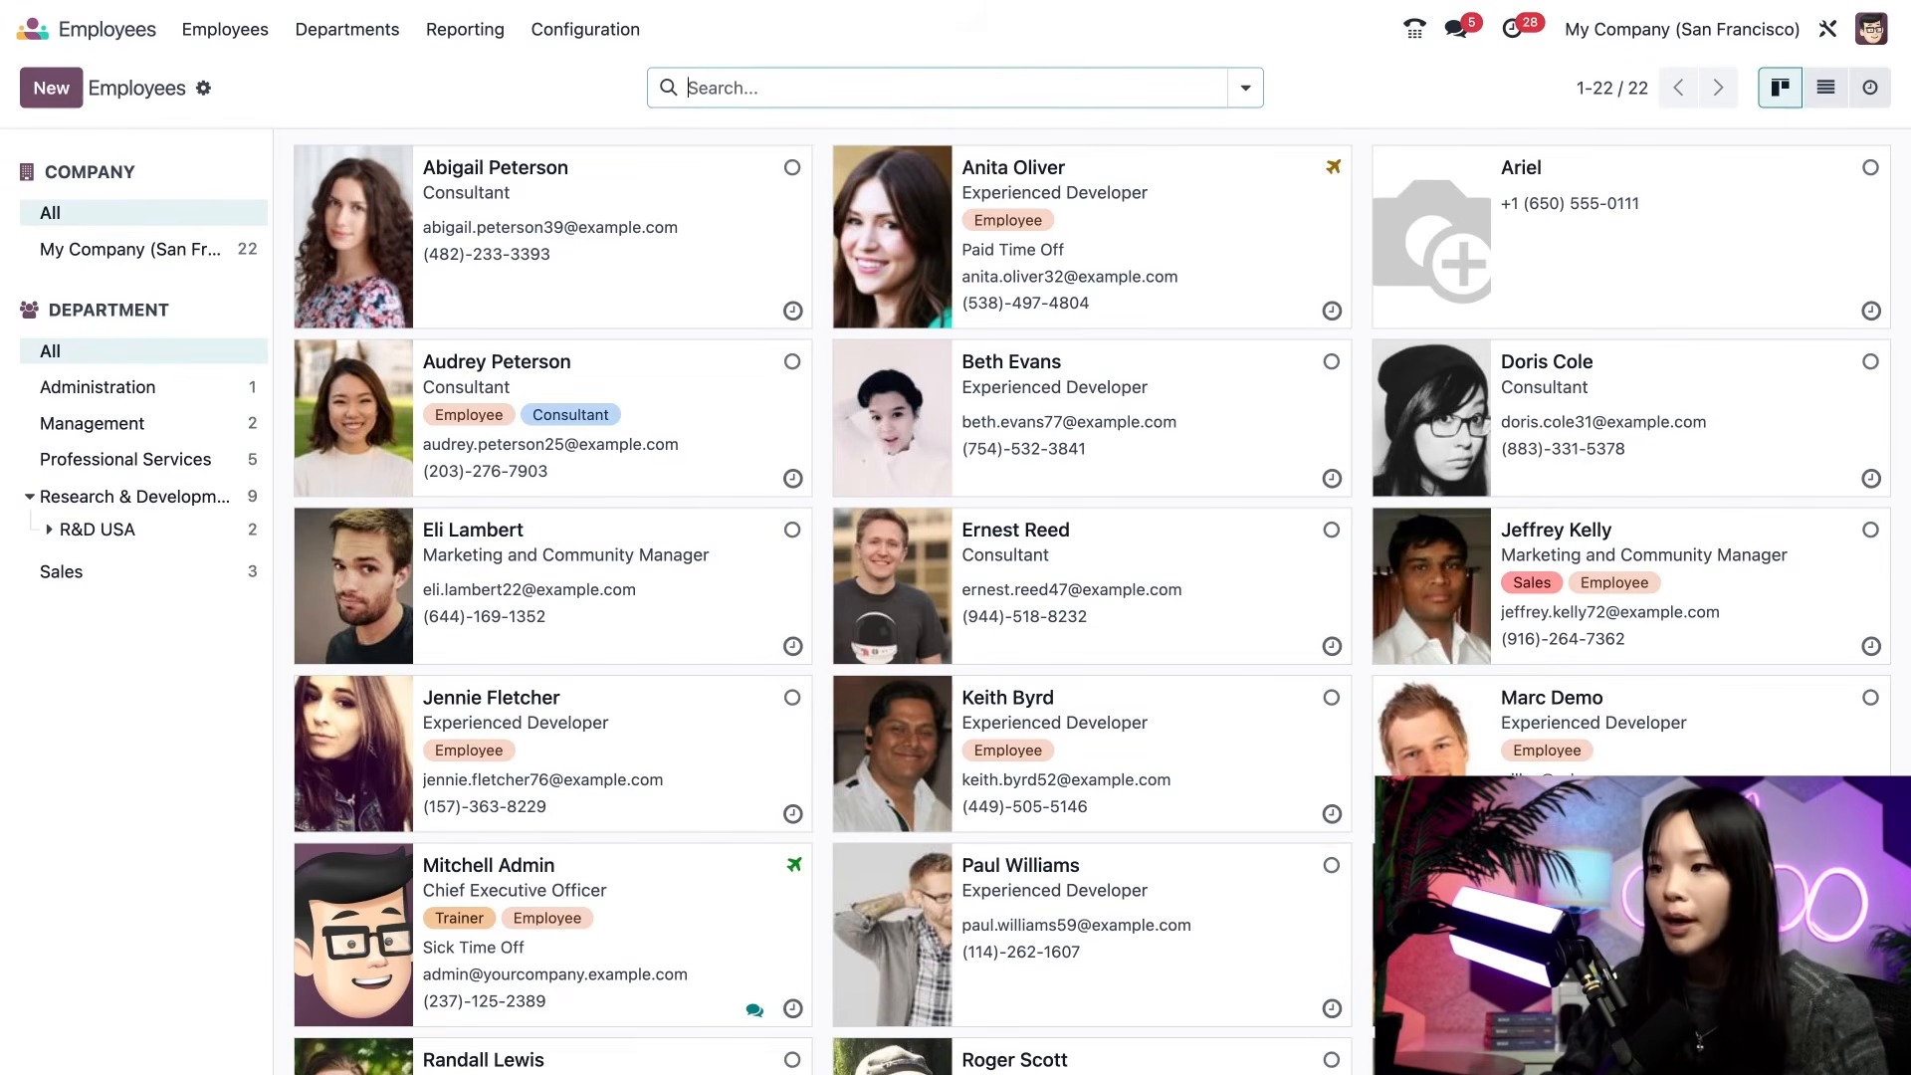
type("python")
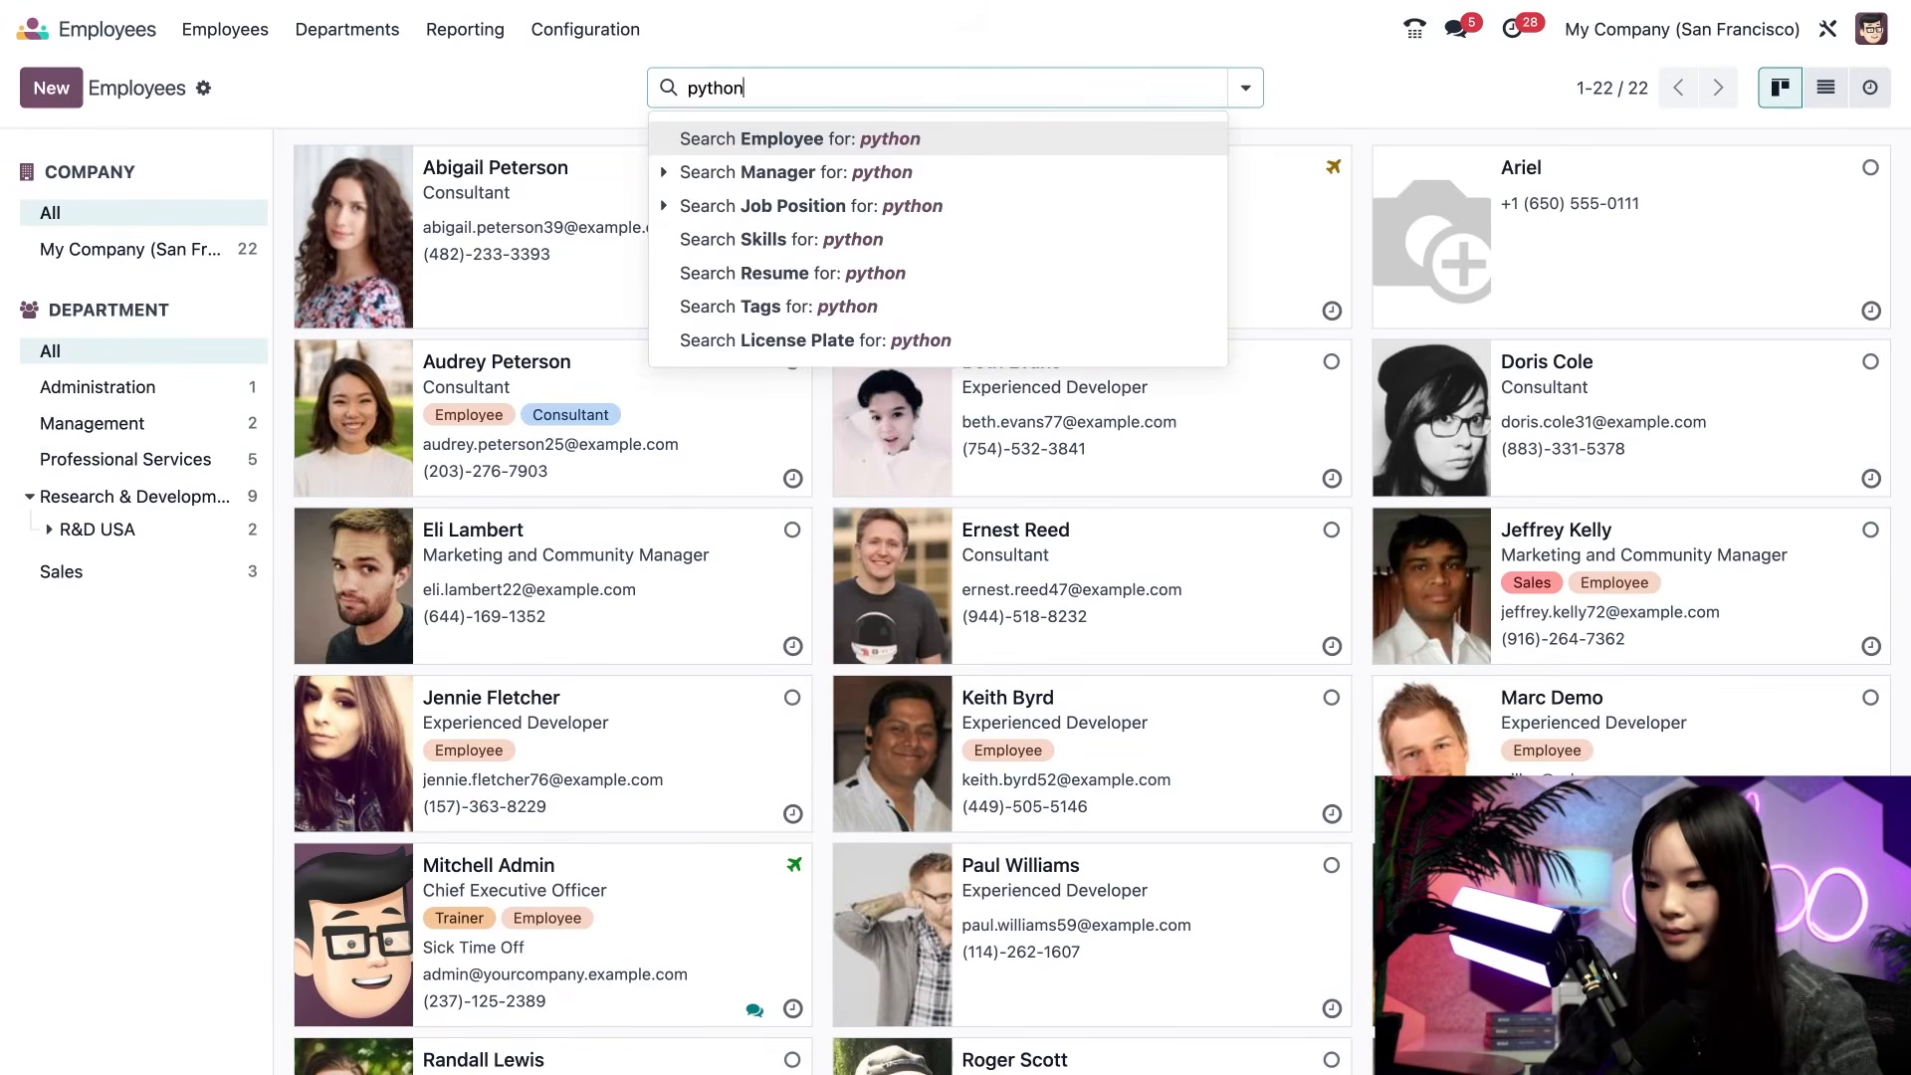
left_click(938, 243)
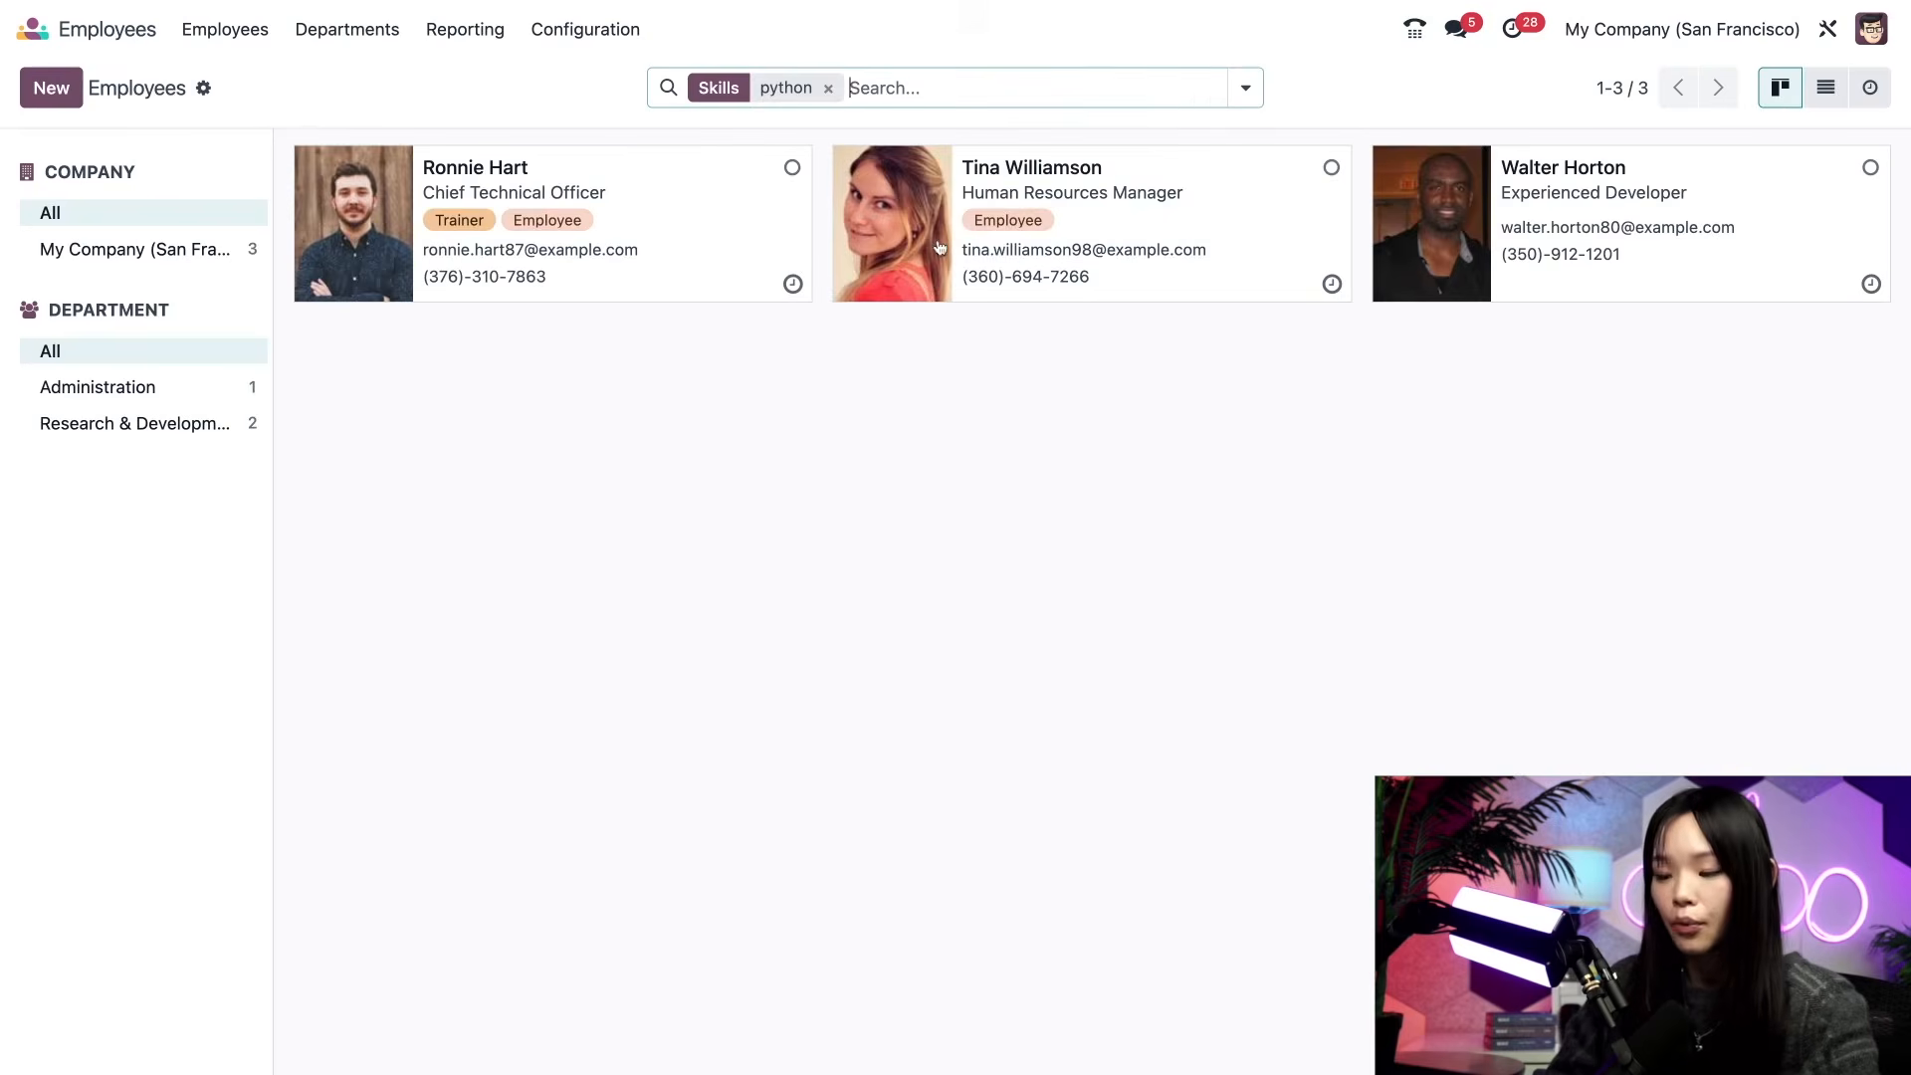
mouse_move(938, 247)
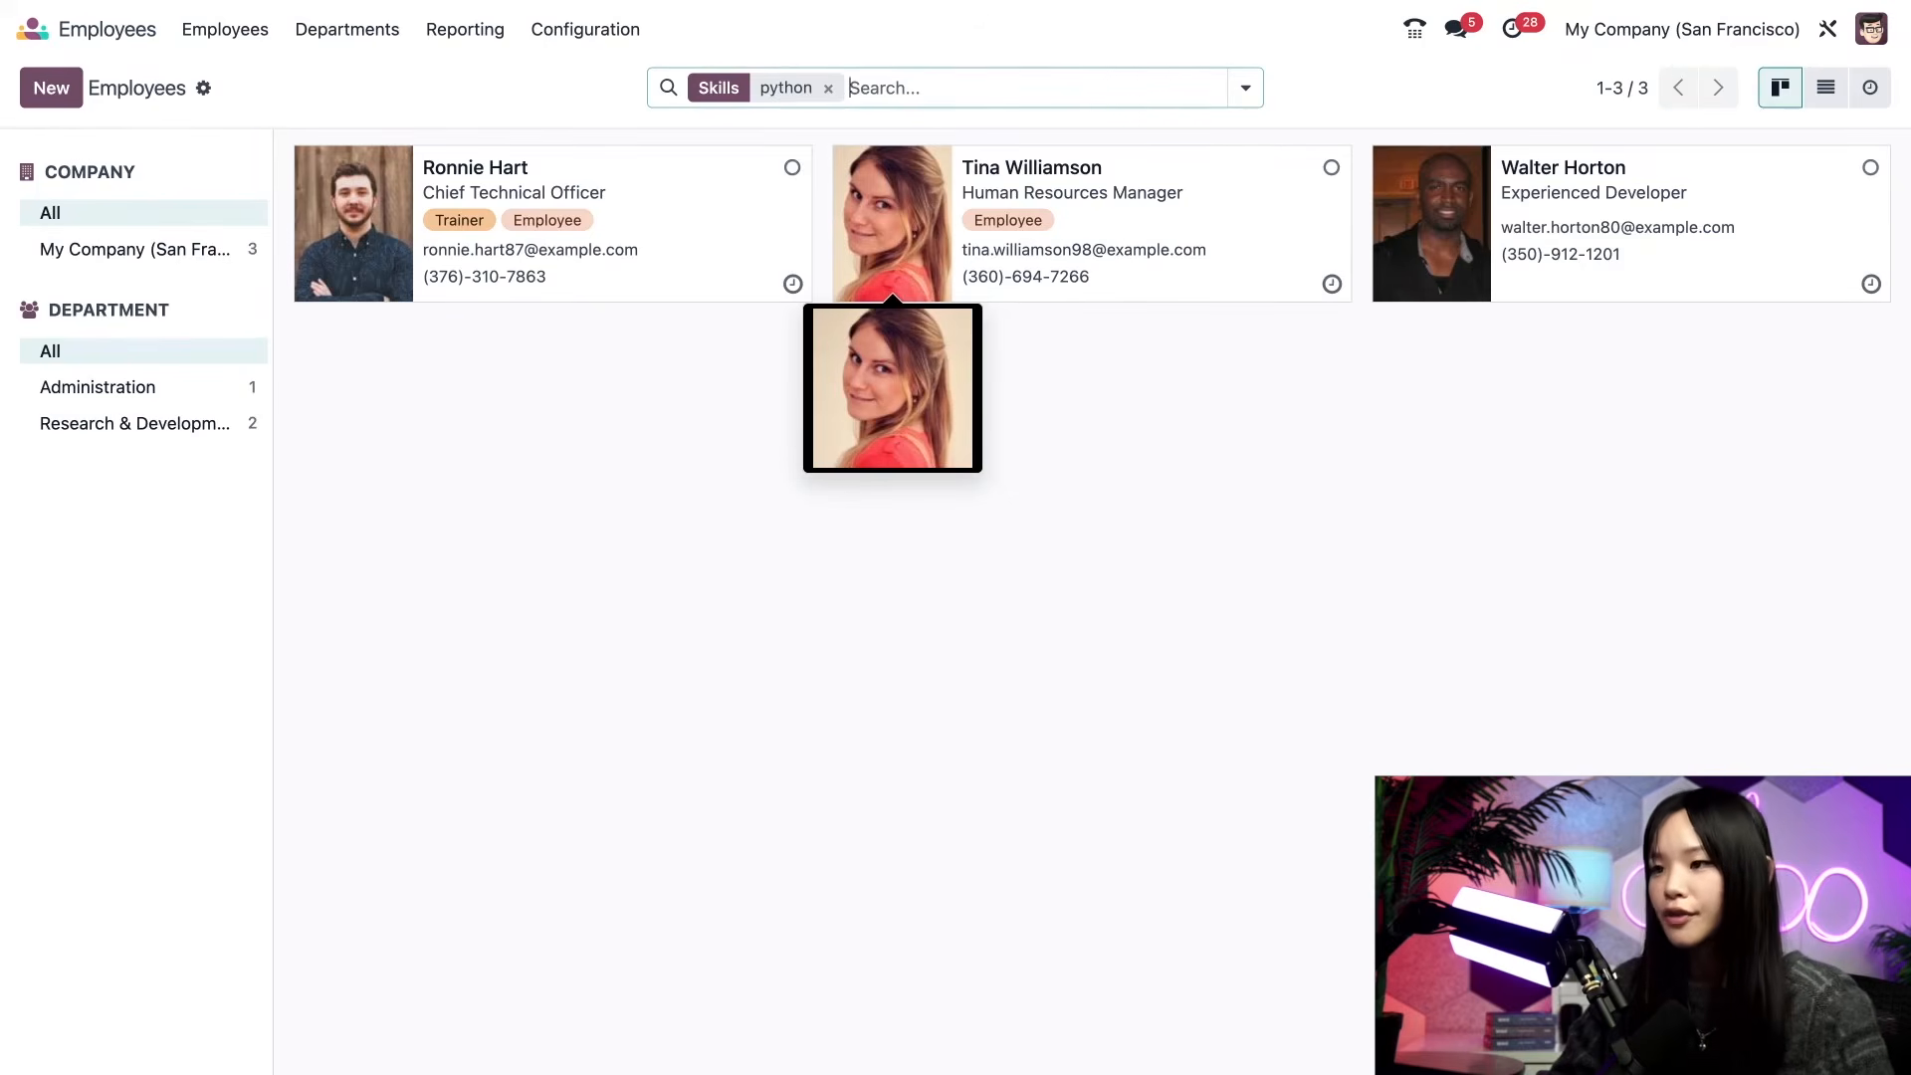
left_click(952, 90)
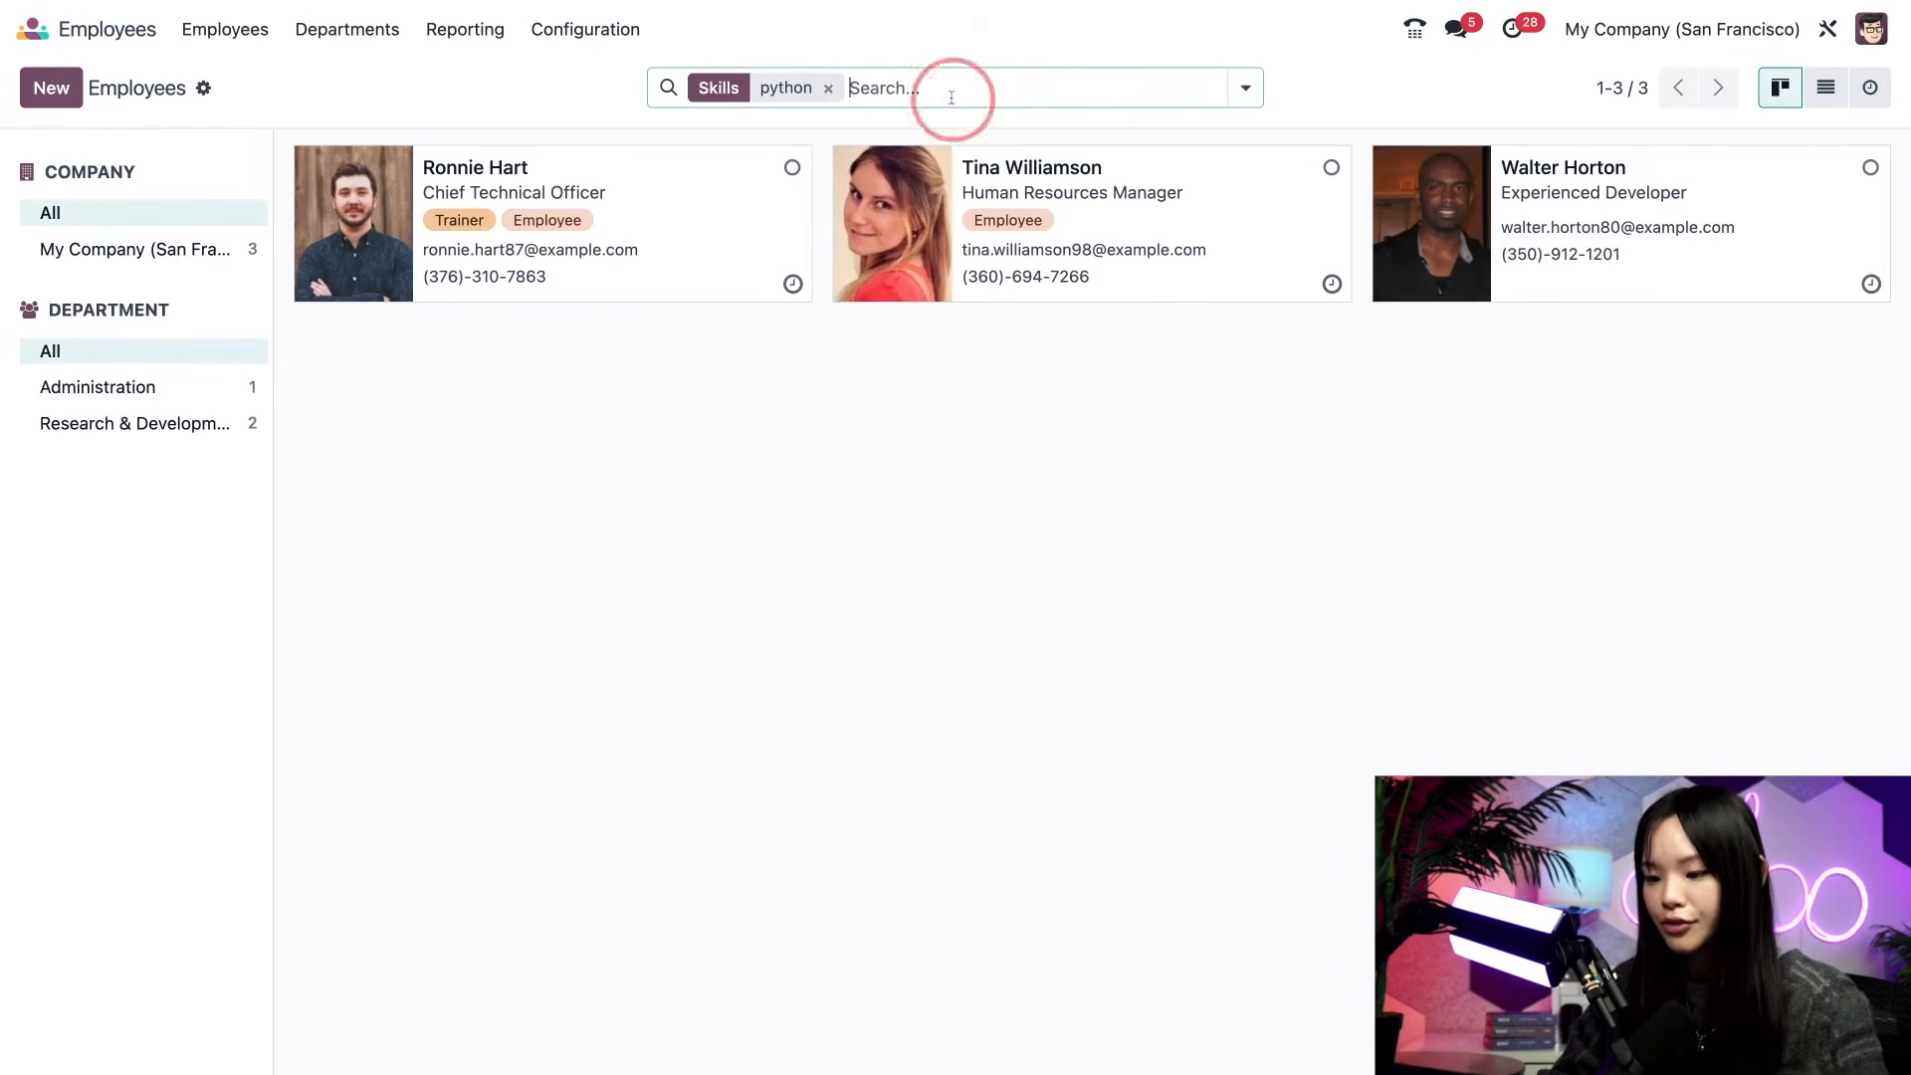
type("trainer")
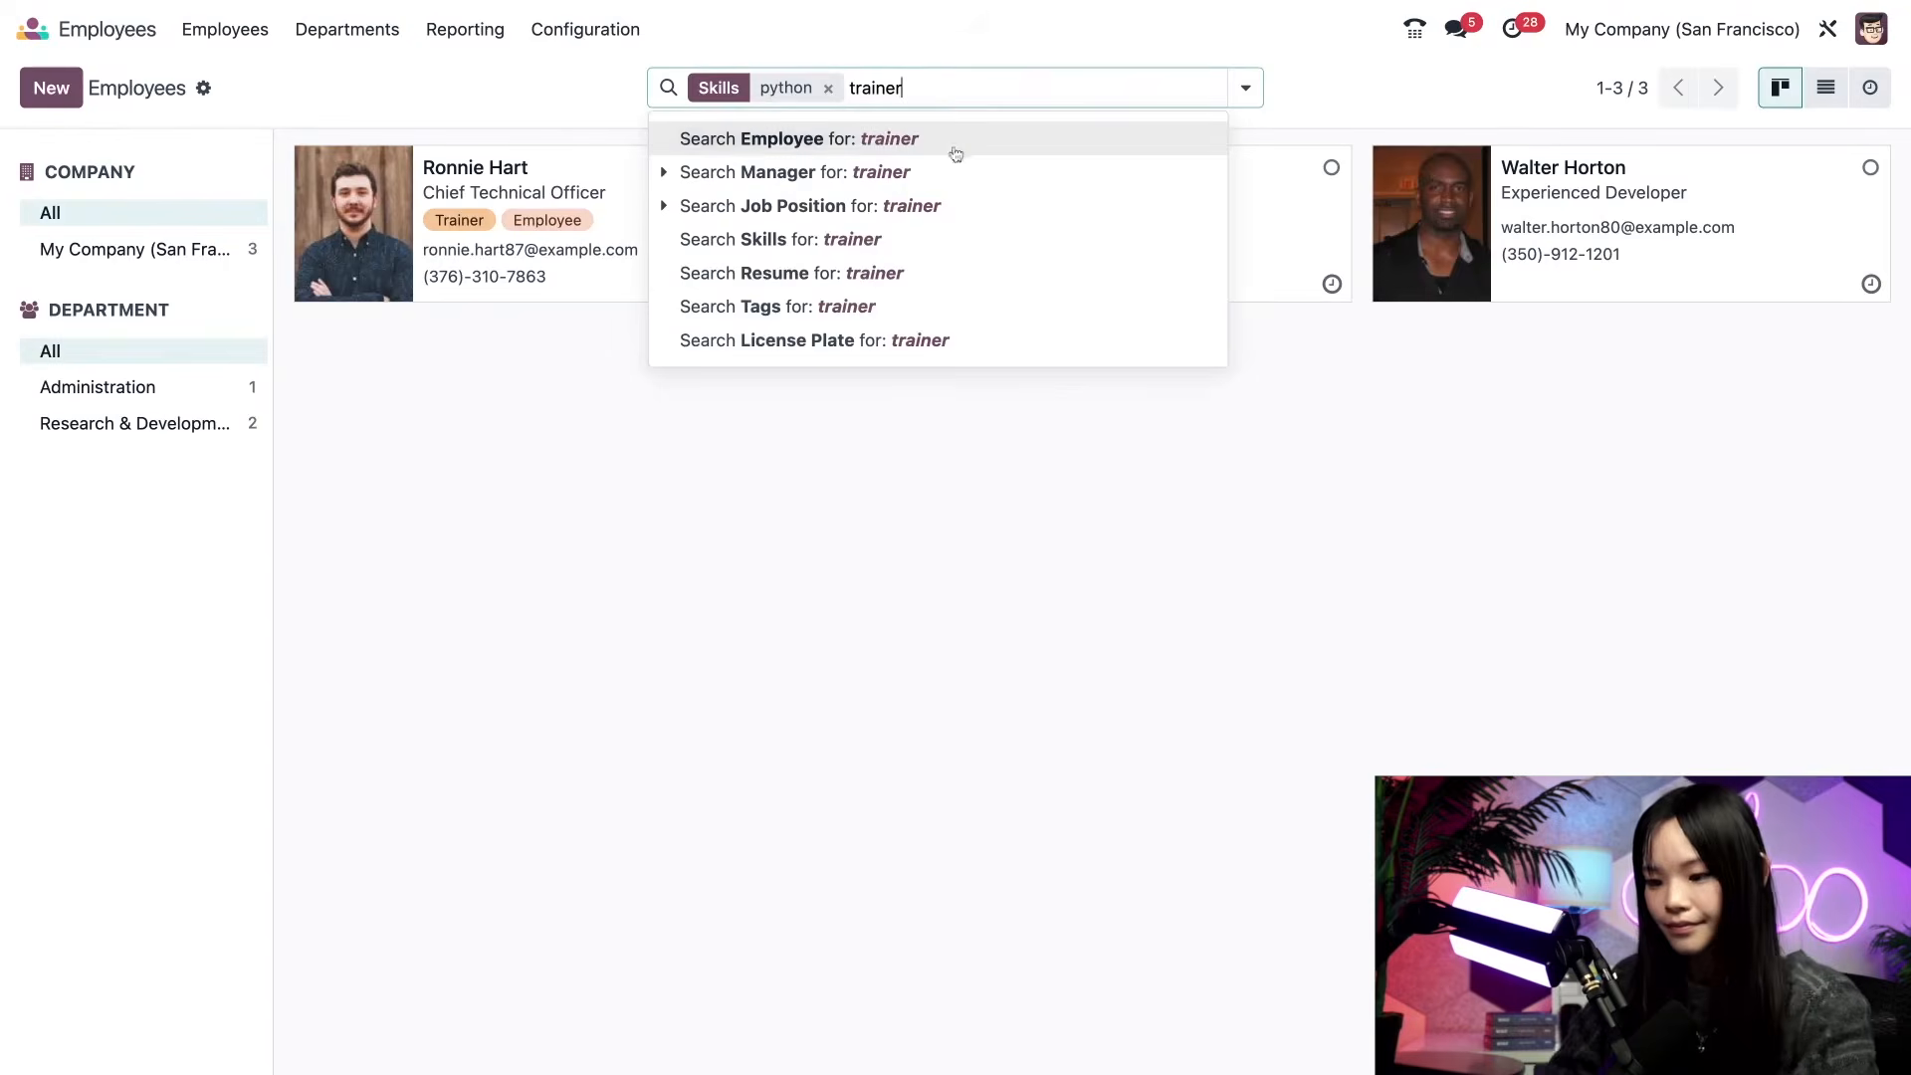
left_click(911, 316)
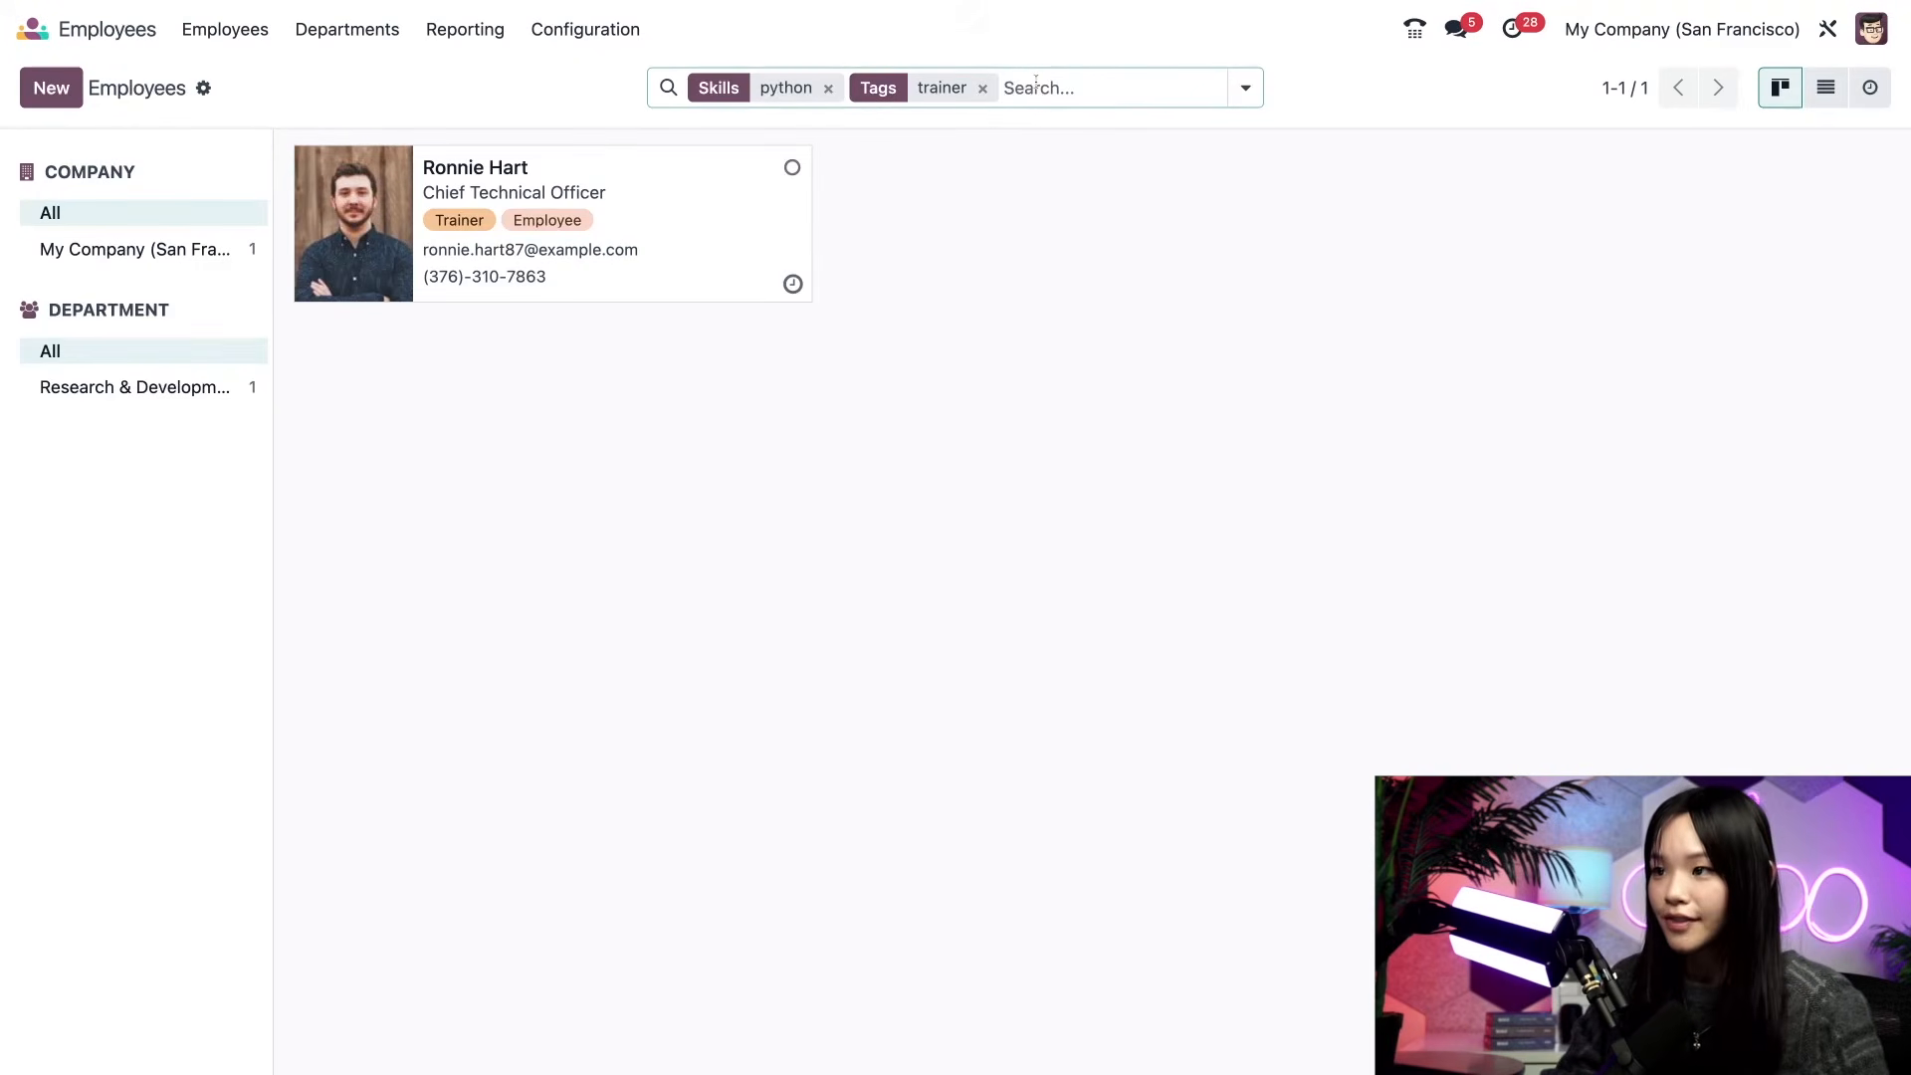
key("BackSpace")
key("BackSpace")
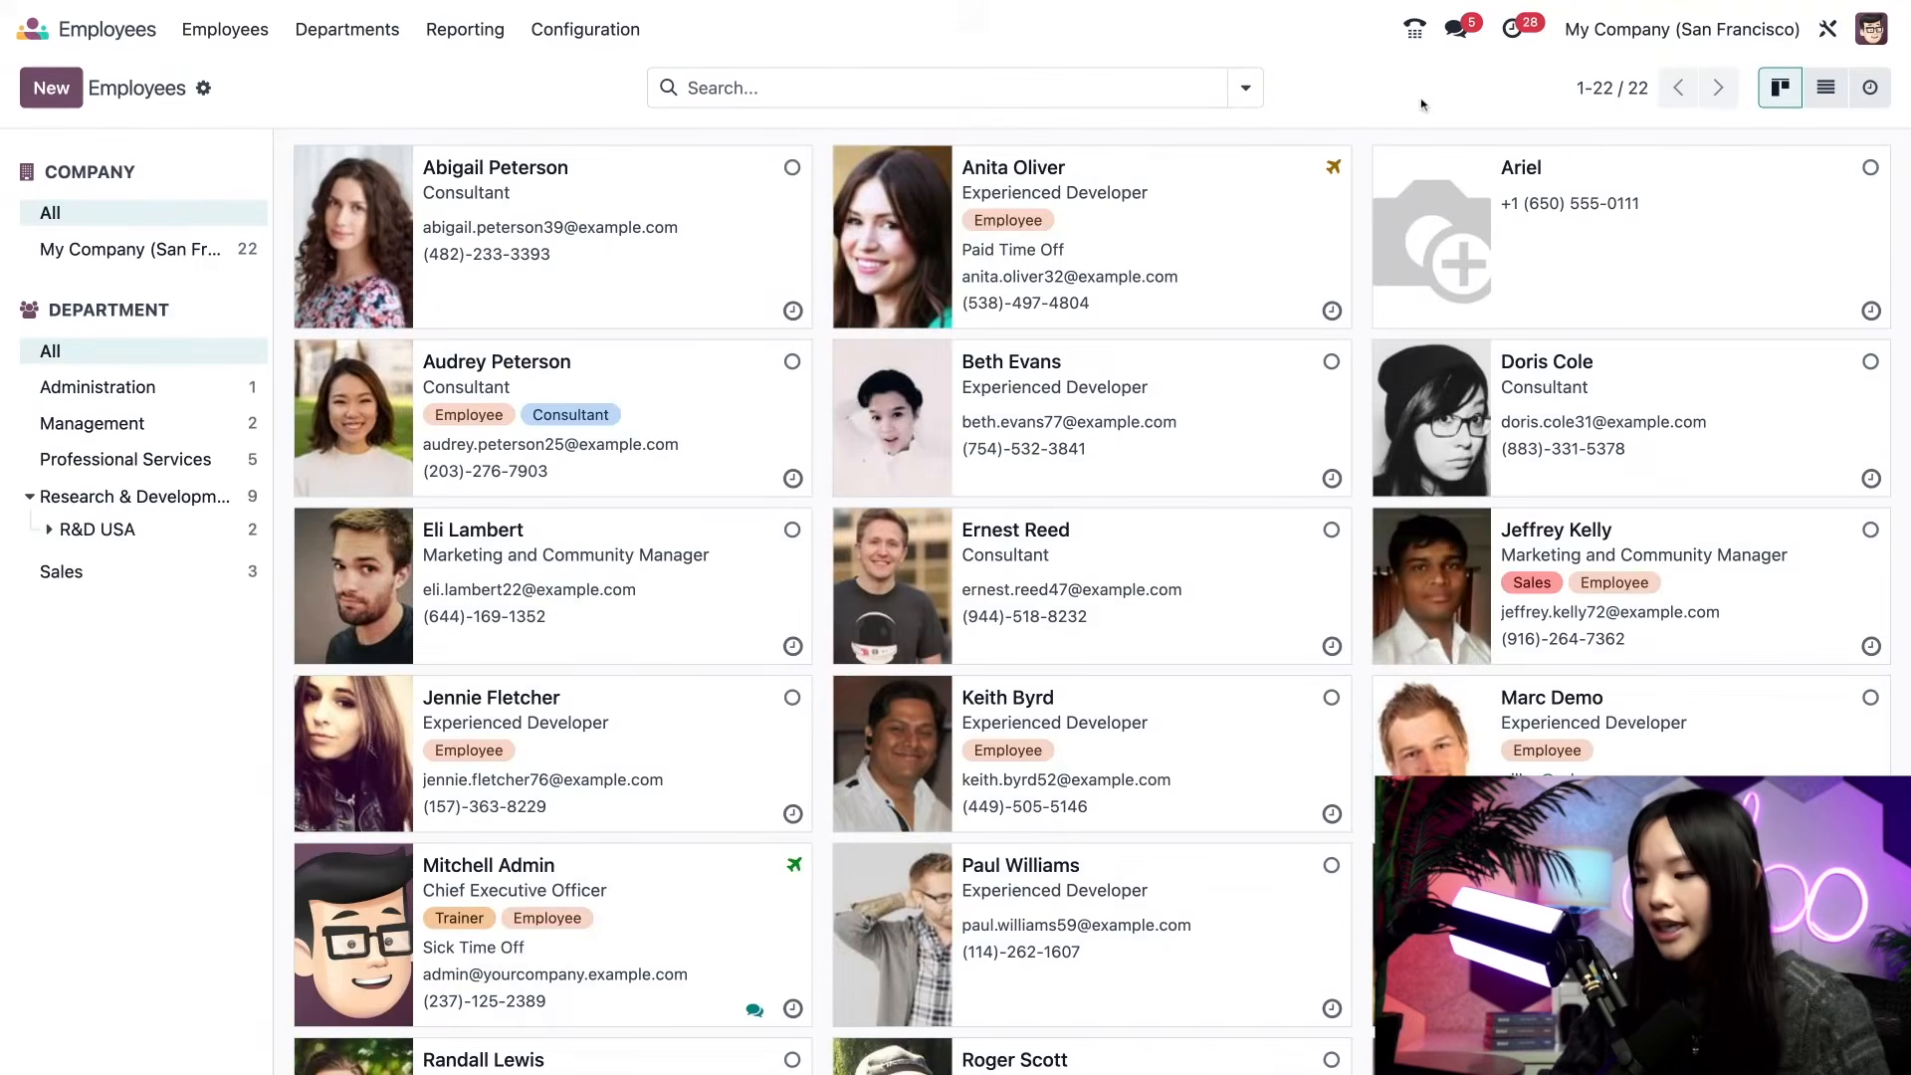
- In list view, filter to the Sales department and select all three employees
left_click(1821, 108)
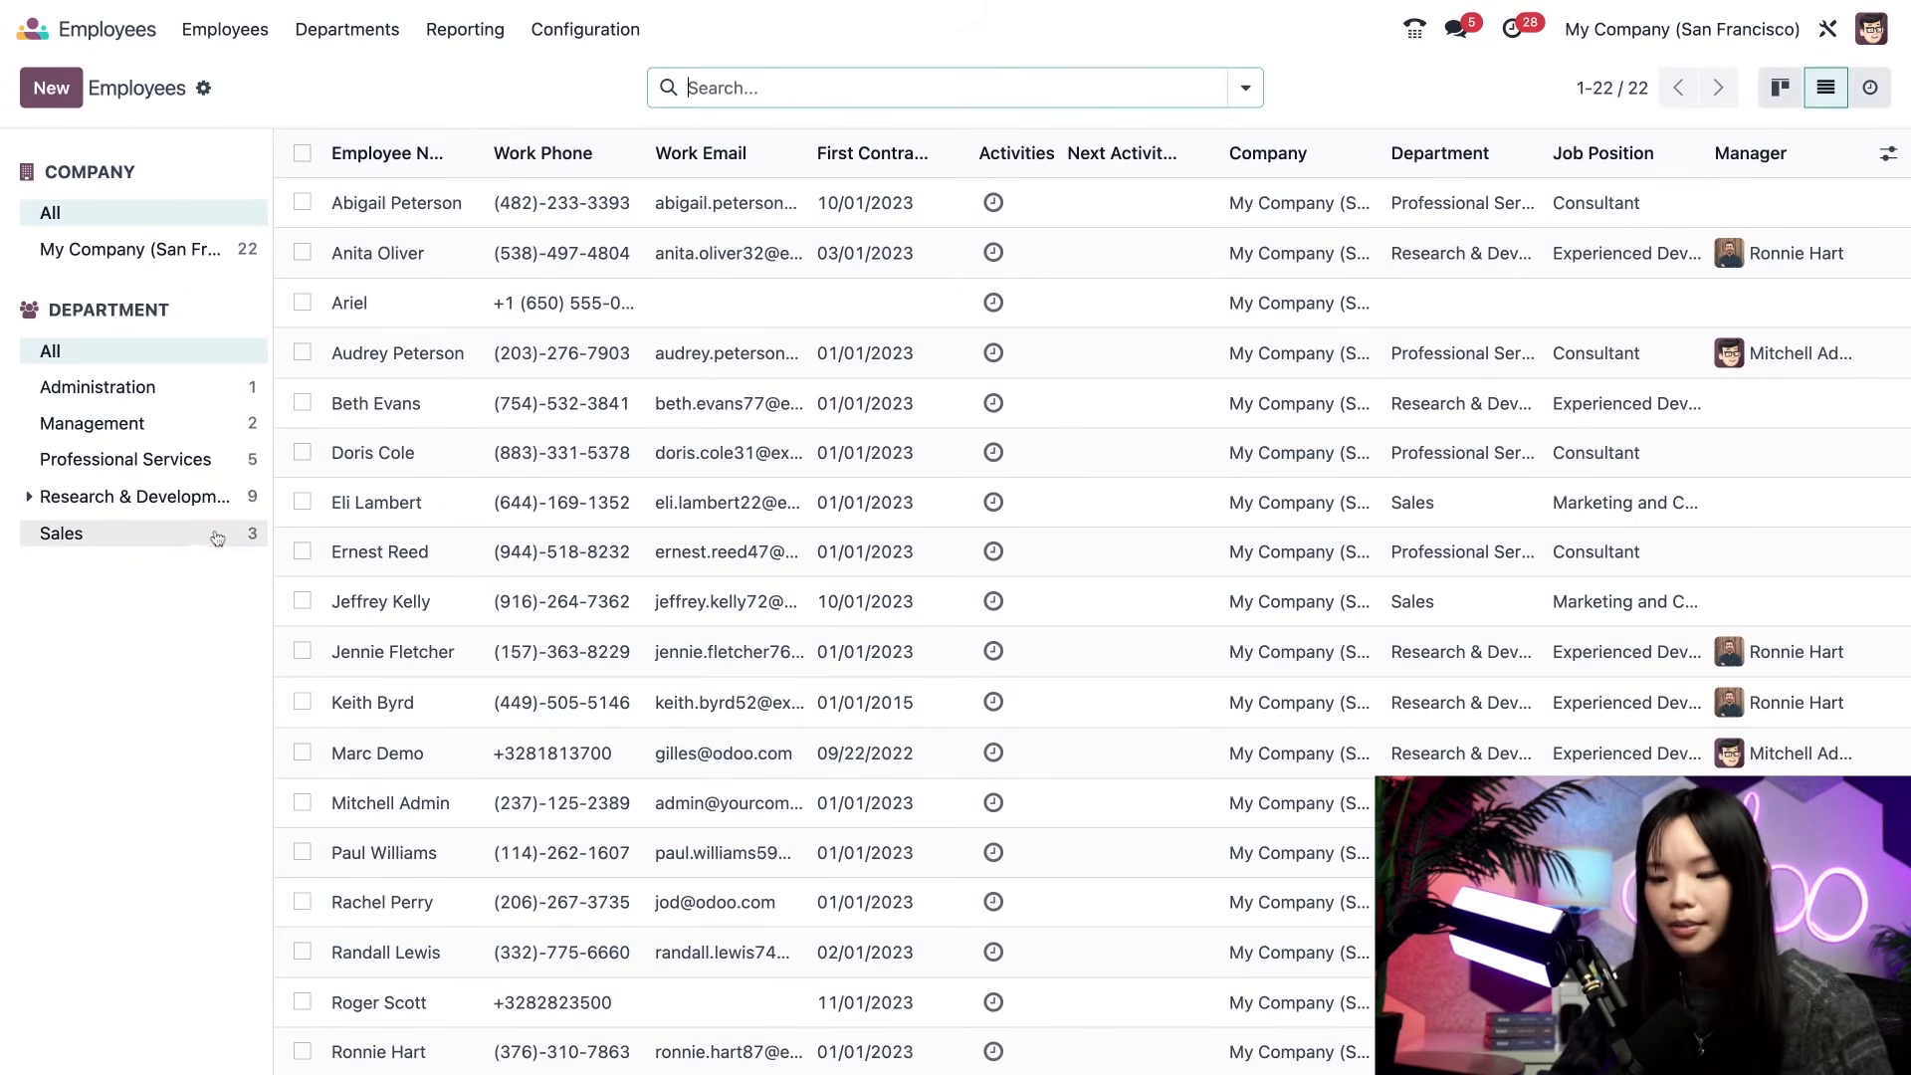
left_click(215, 537)
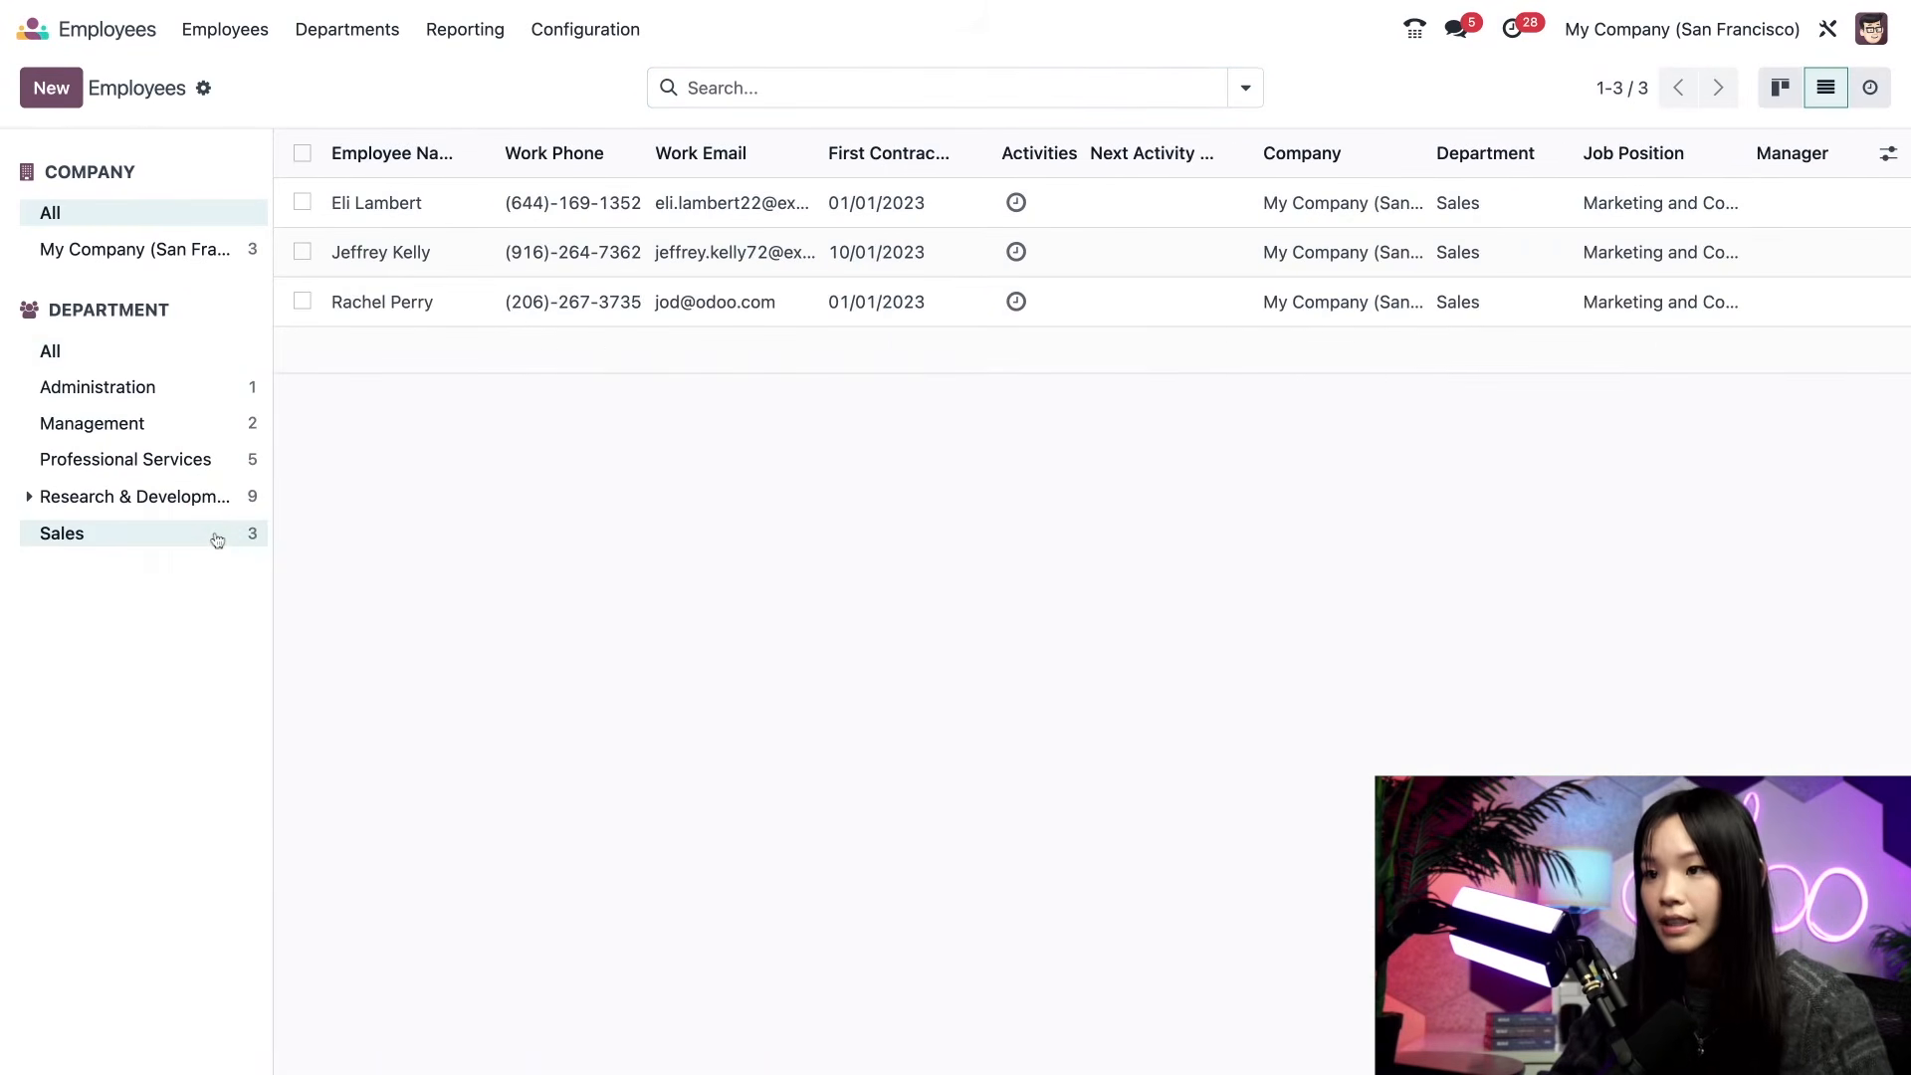
left_click(302, 153)
- Set the employee without a photo as manager of all three Sales employees
left_click(1787, 199)
type("ariel")
left_click(1809, 245)
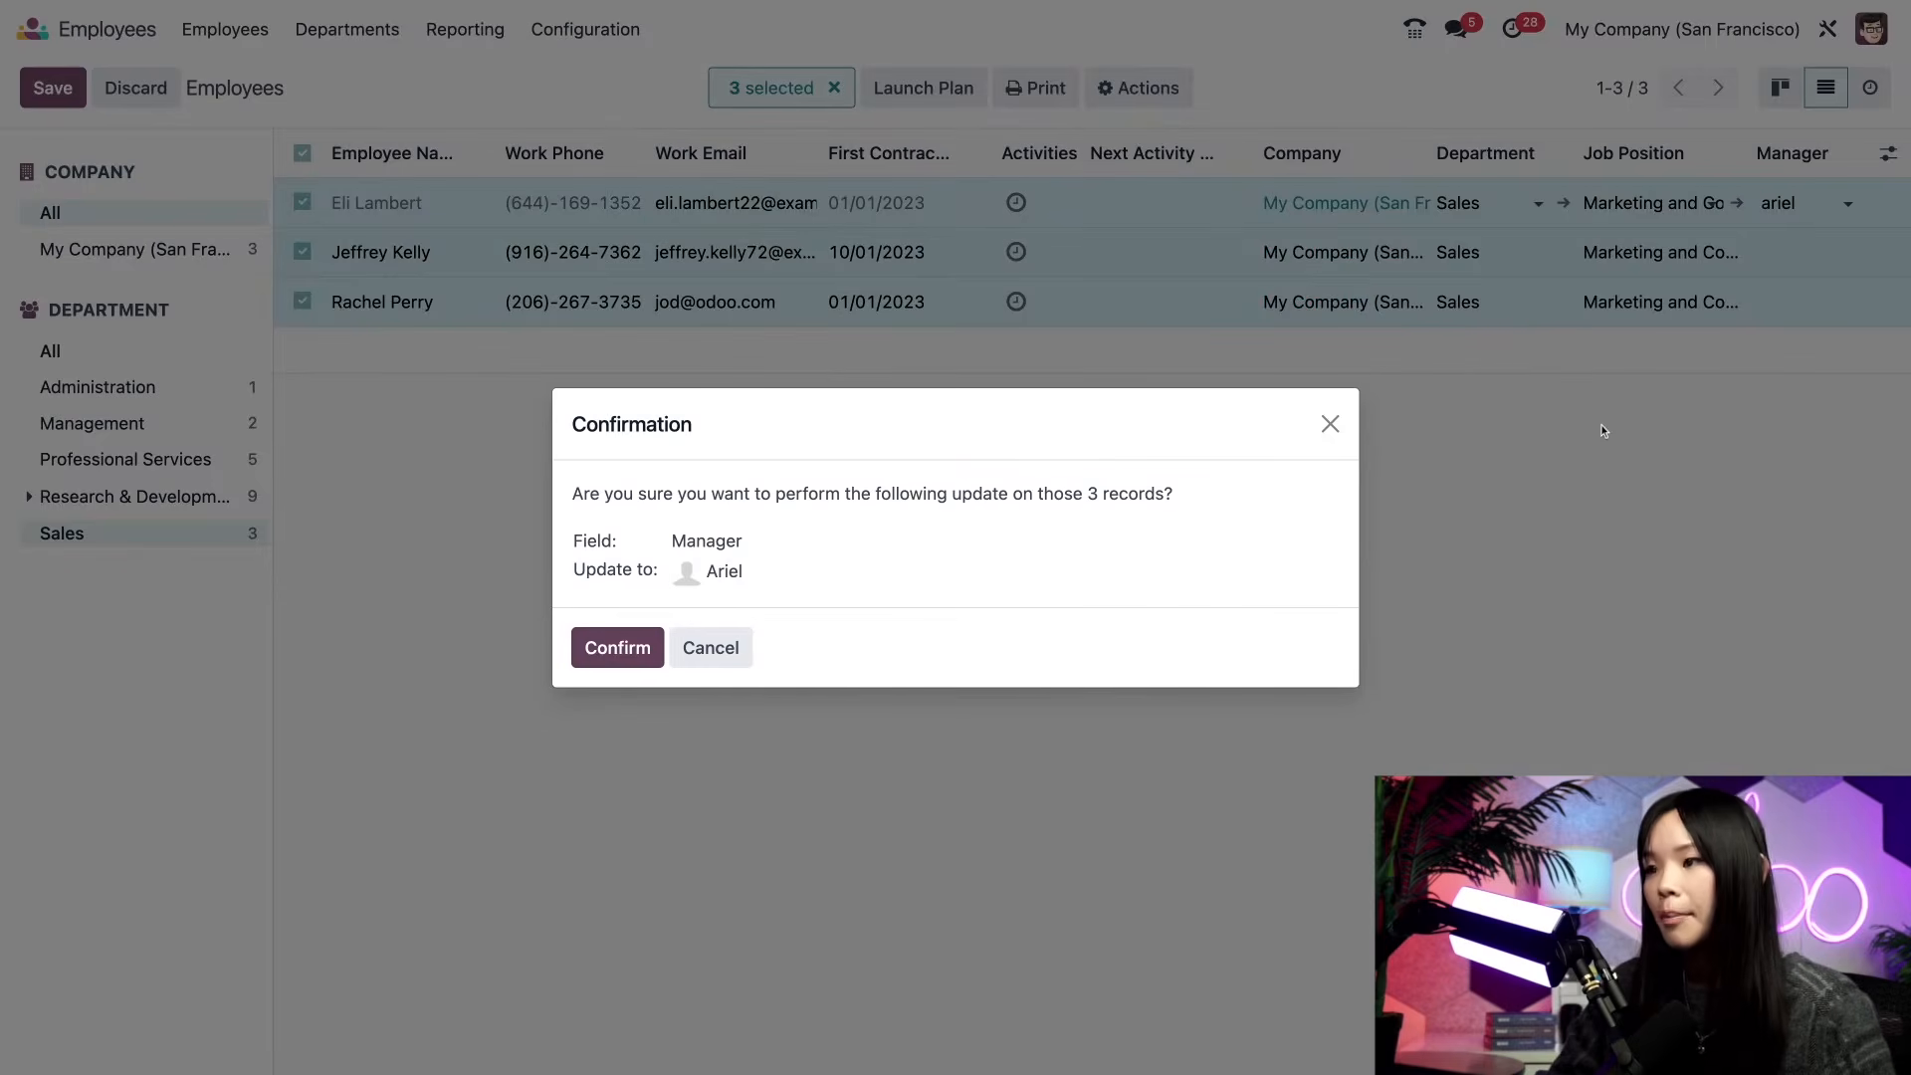
left_click(597, 662)
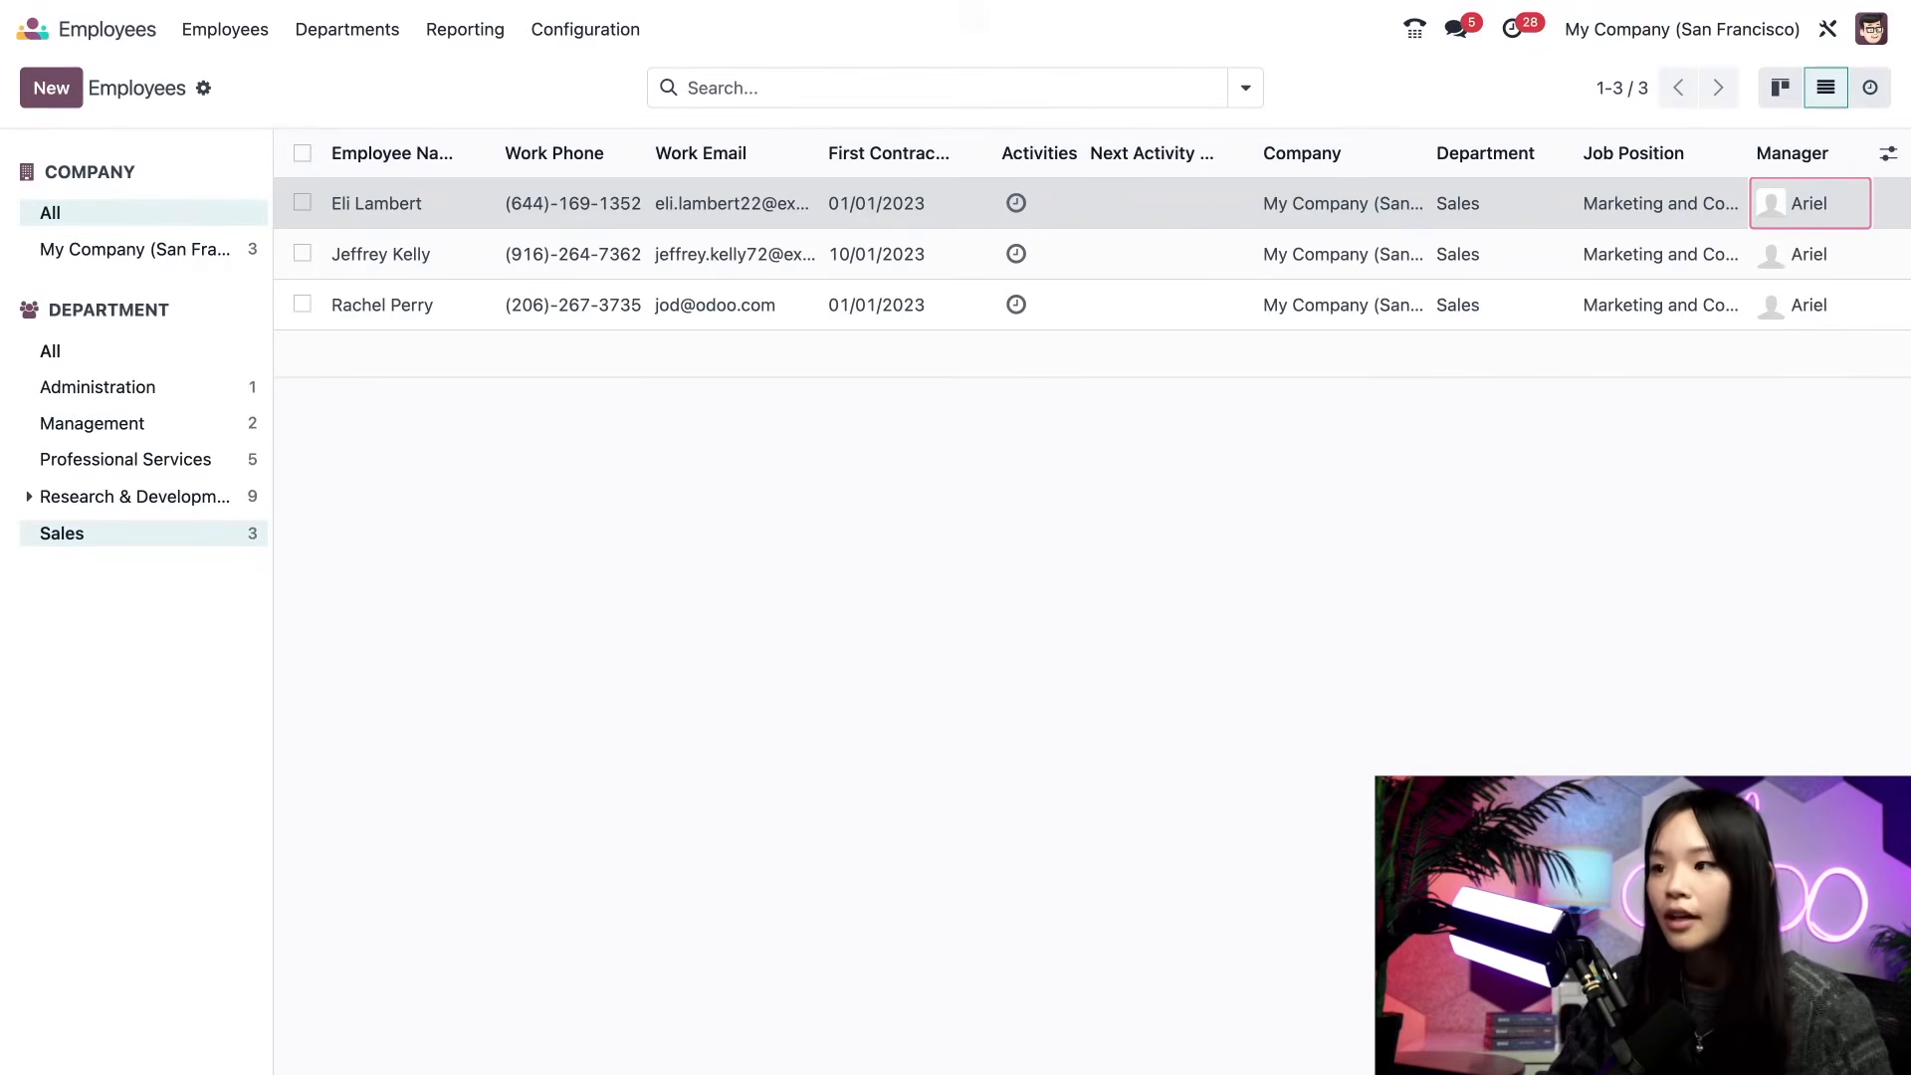
left_click(378, 28)
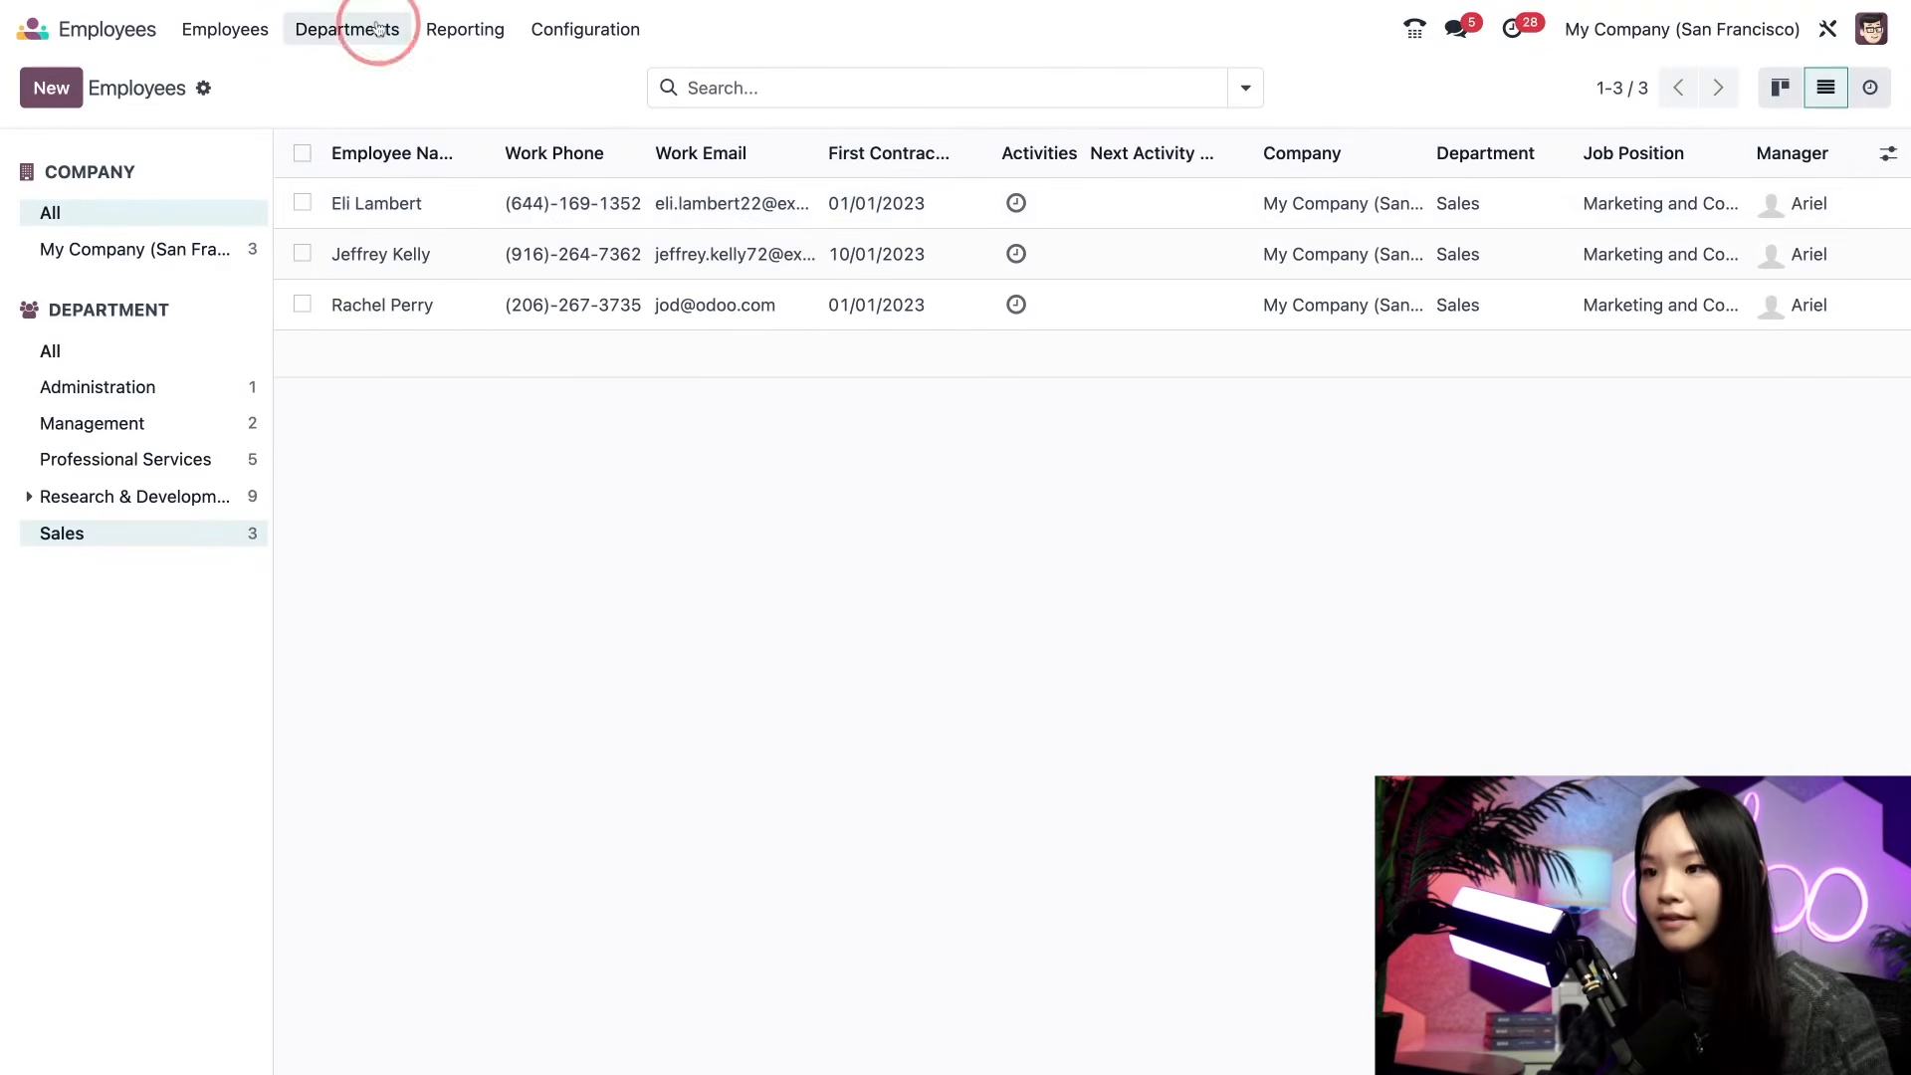
- Create the Marketing department with its manager and return to the departments overview
left_click(56, 80)
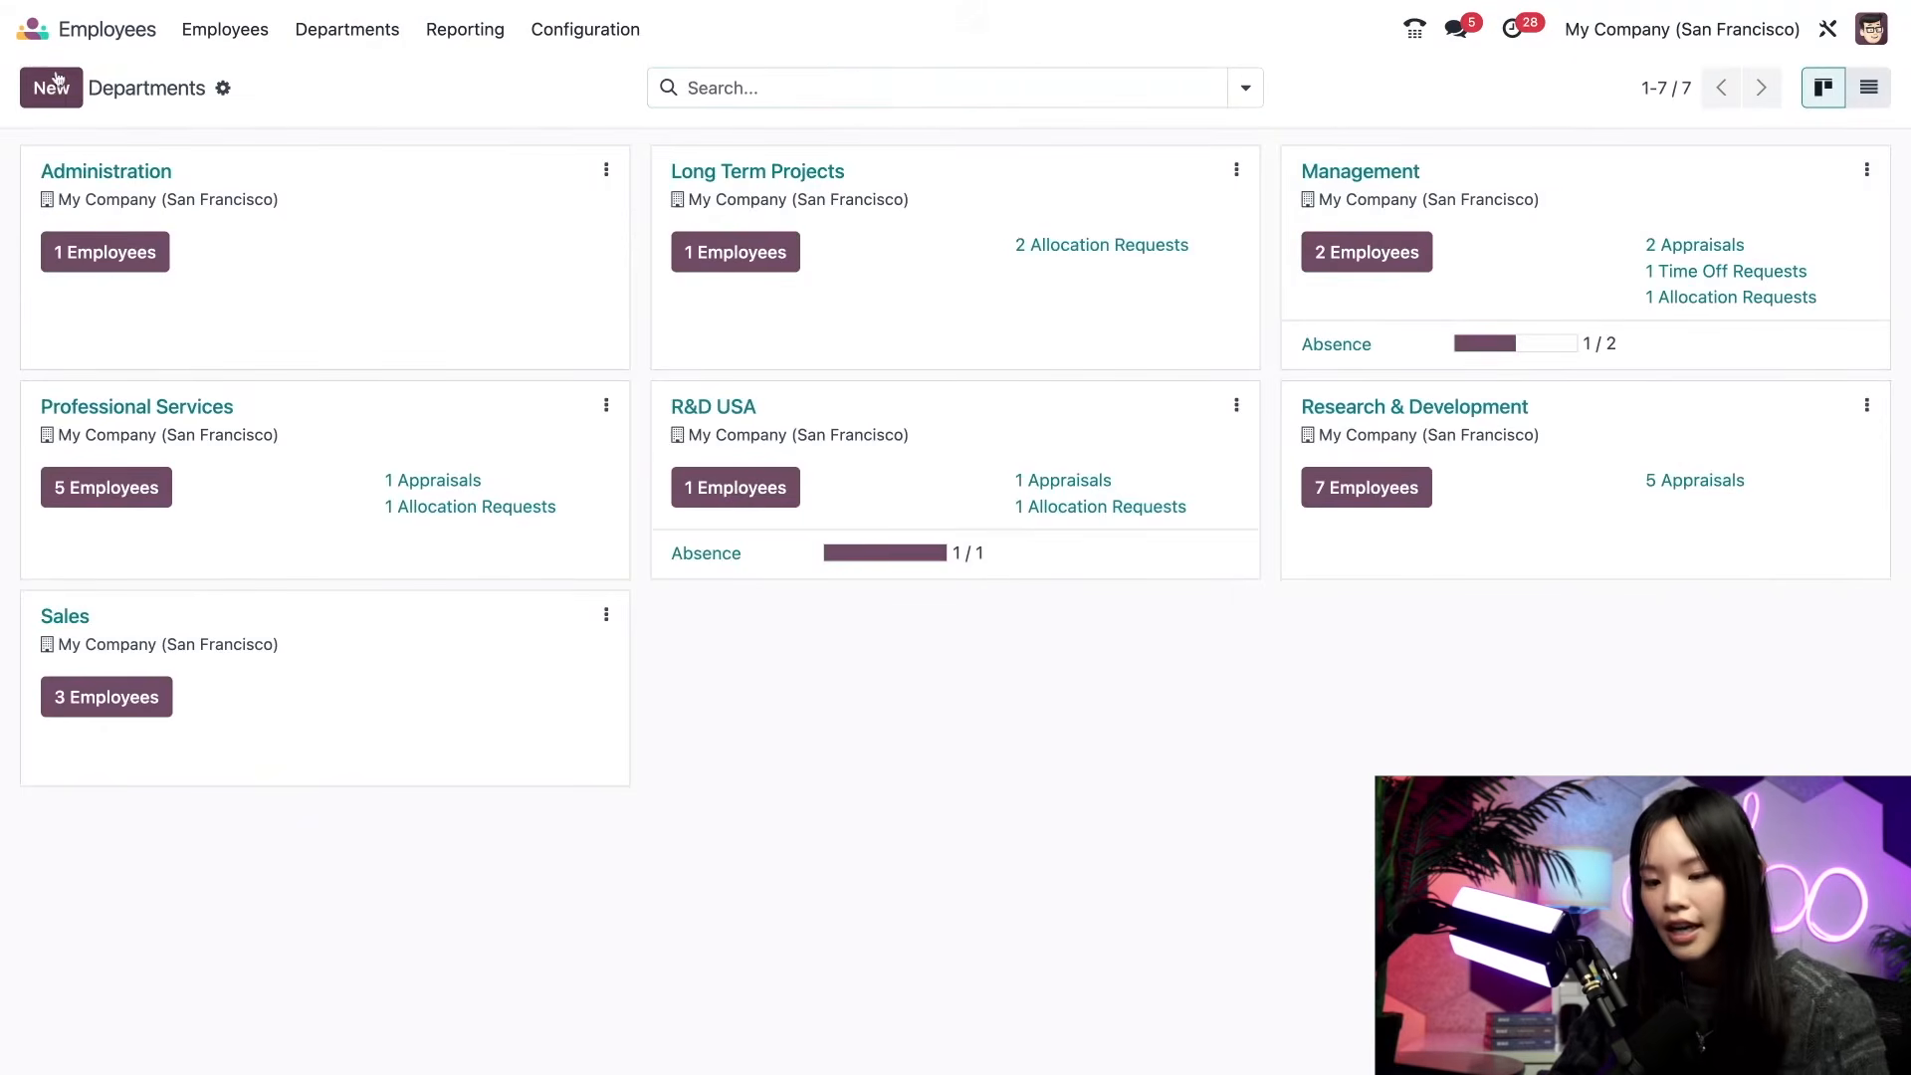
type("Marketing")
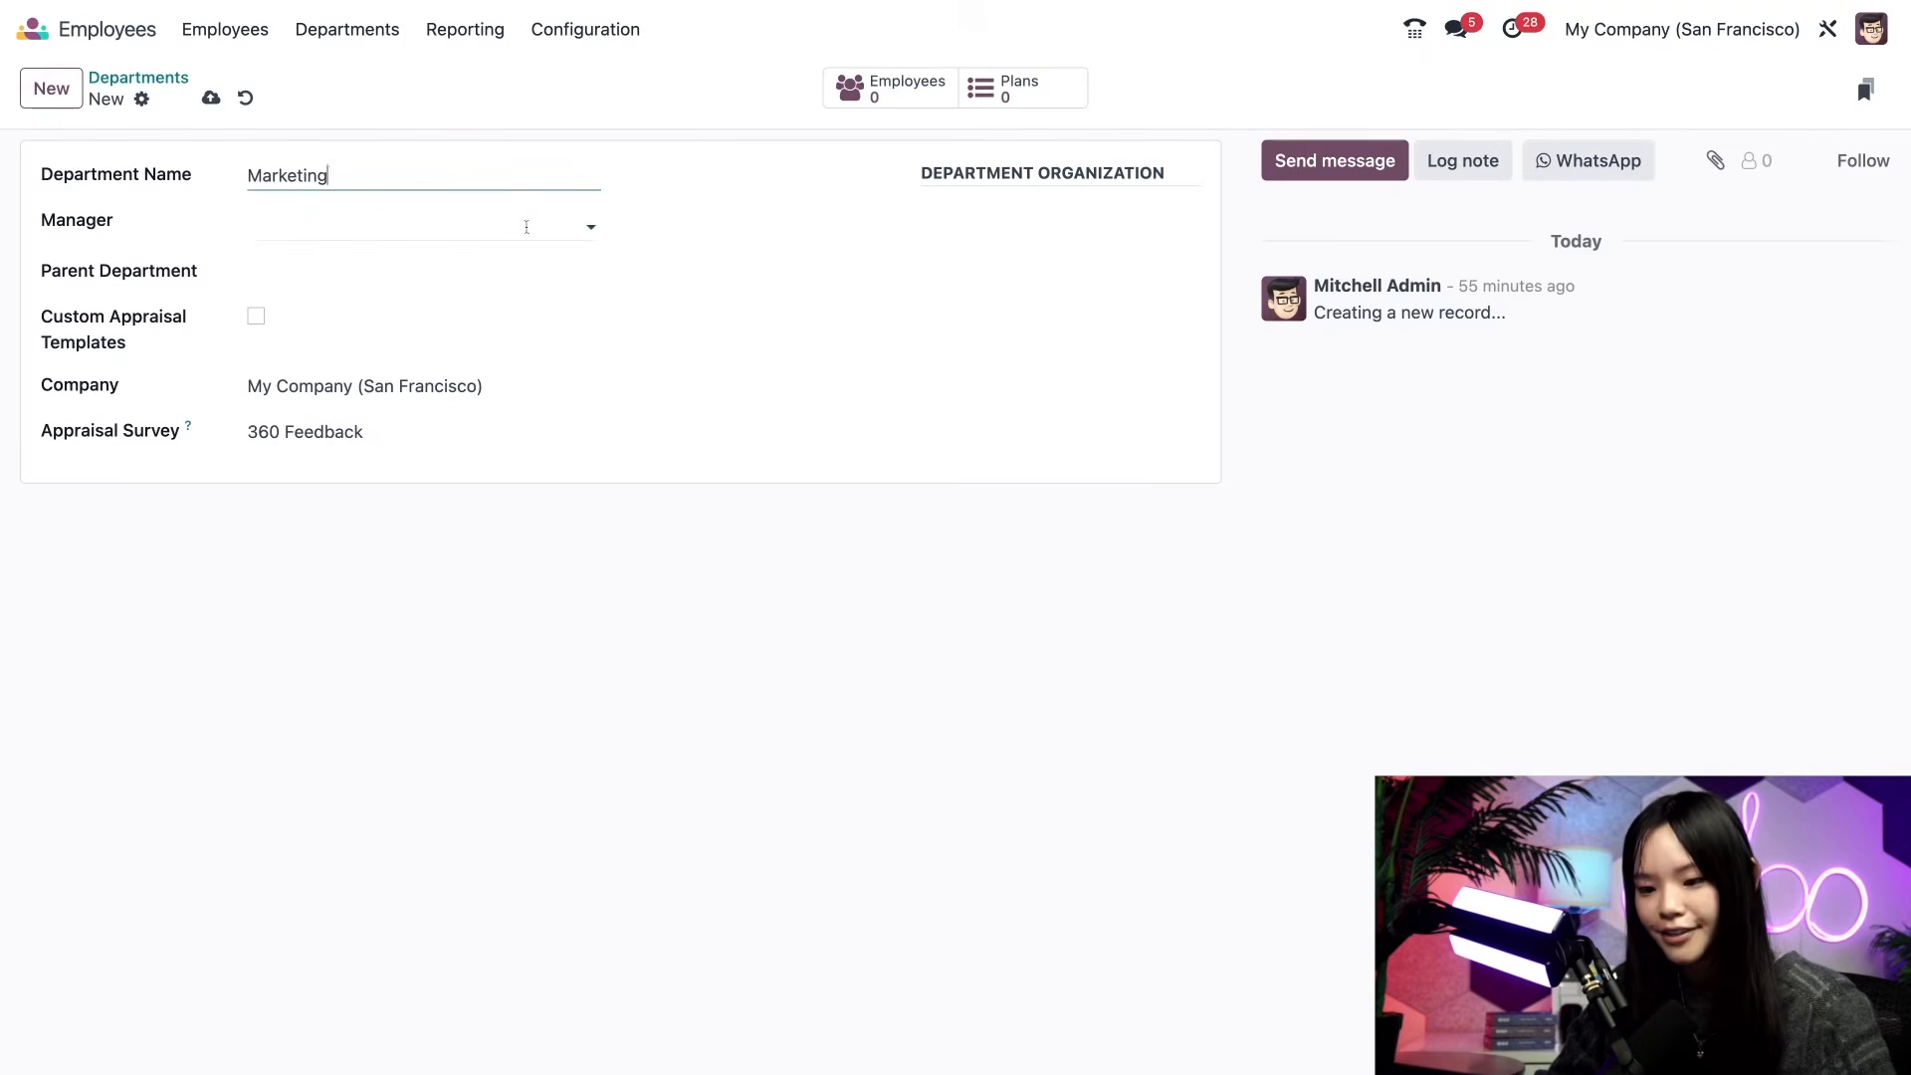
left_click(526, 225)
left_click(384, 334)
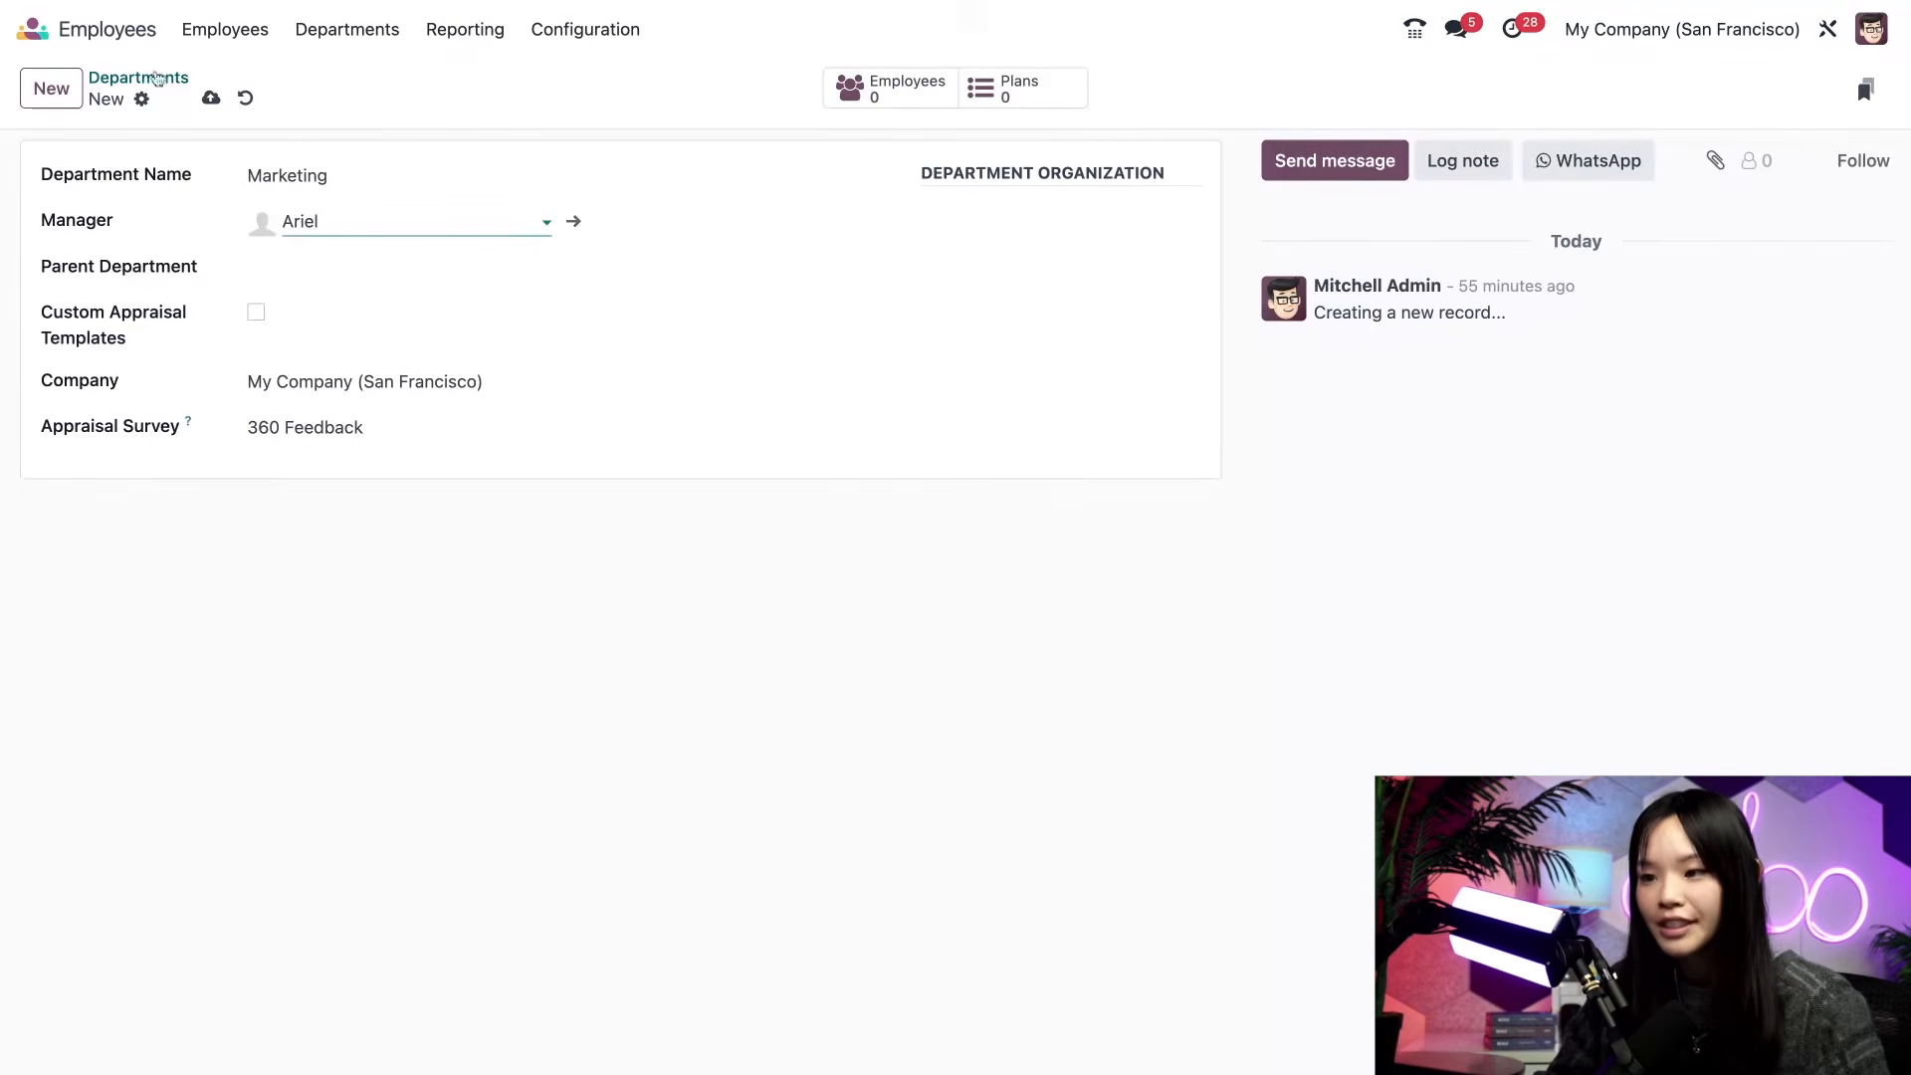
left_click(149, 83)
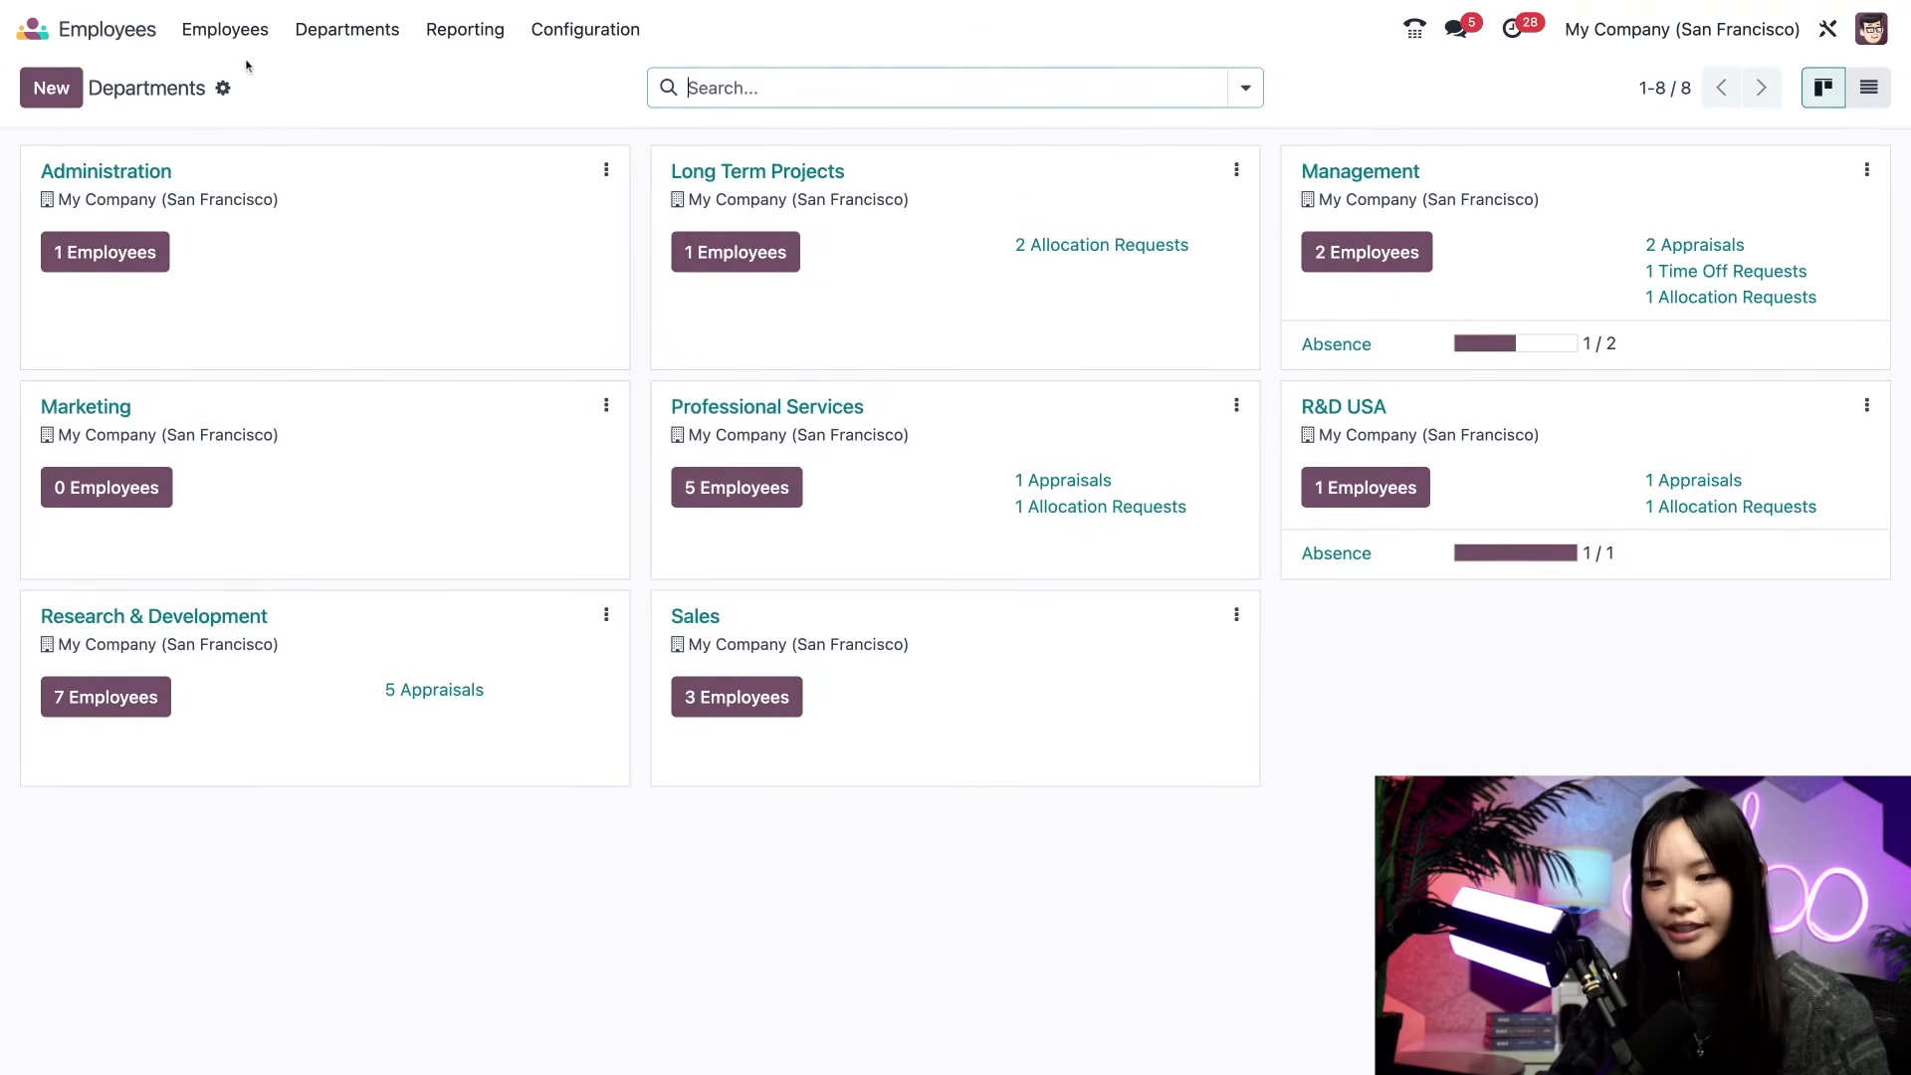
left_click(239, 30)
- Start a new employee record with the employee's full name and job title Marketing Coordinator
left_click(243, 74)
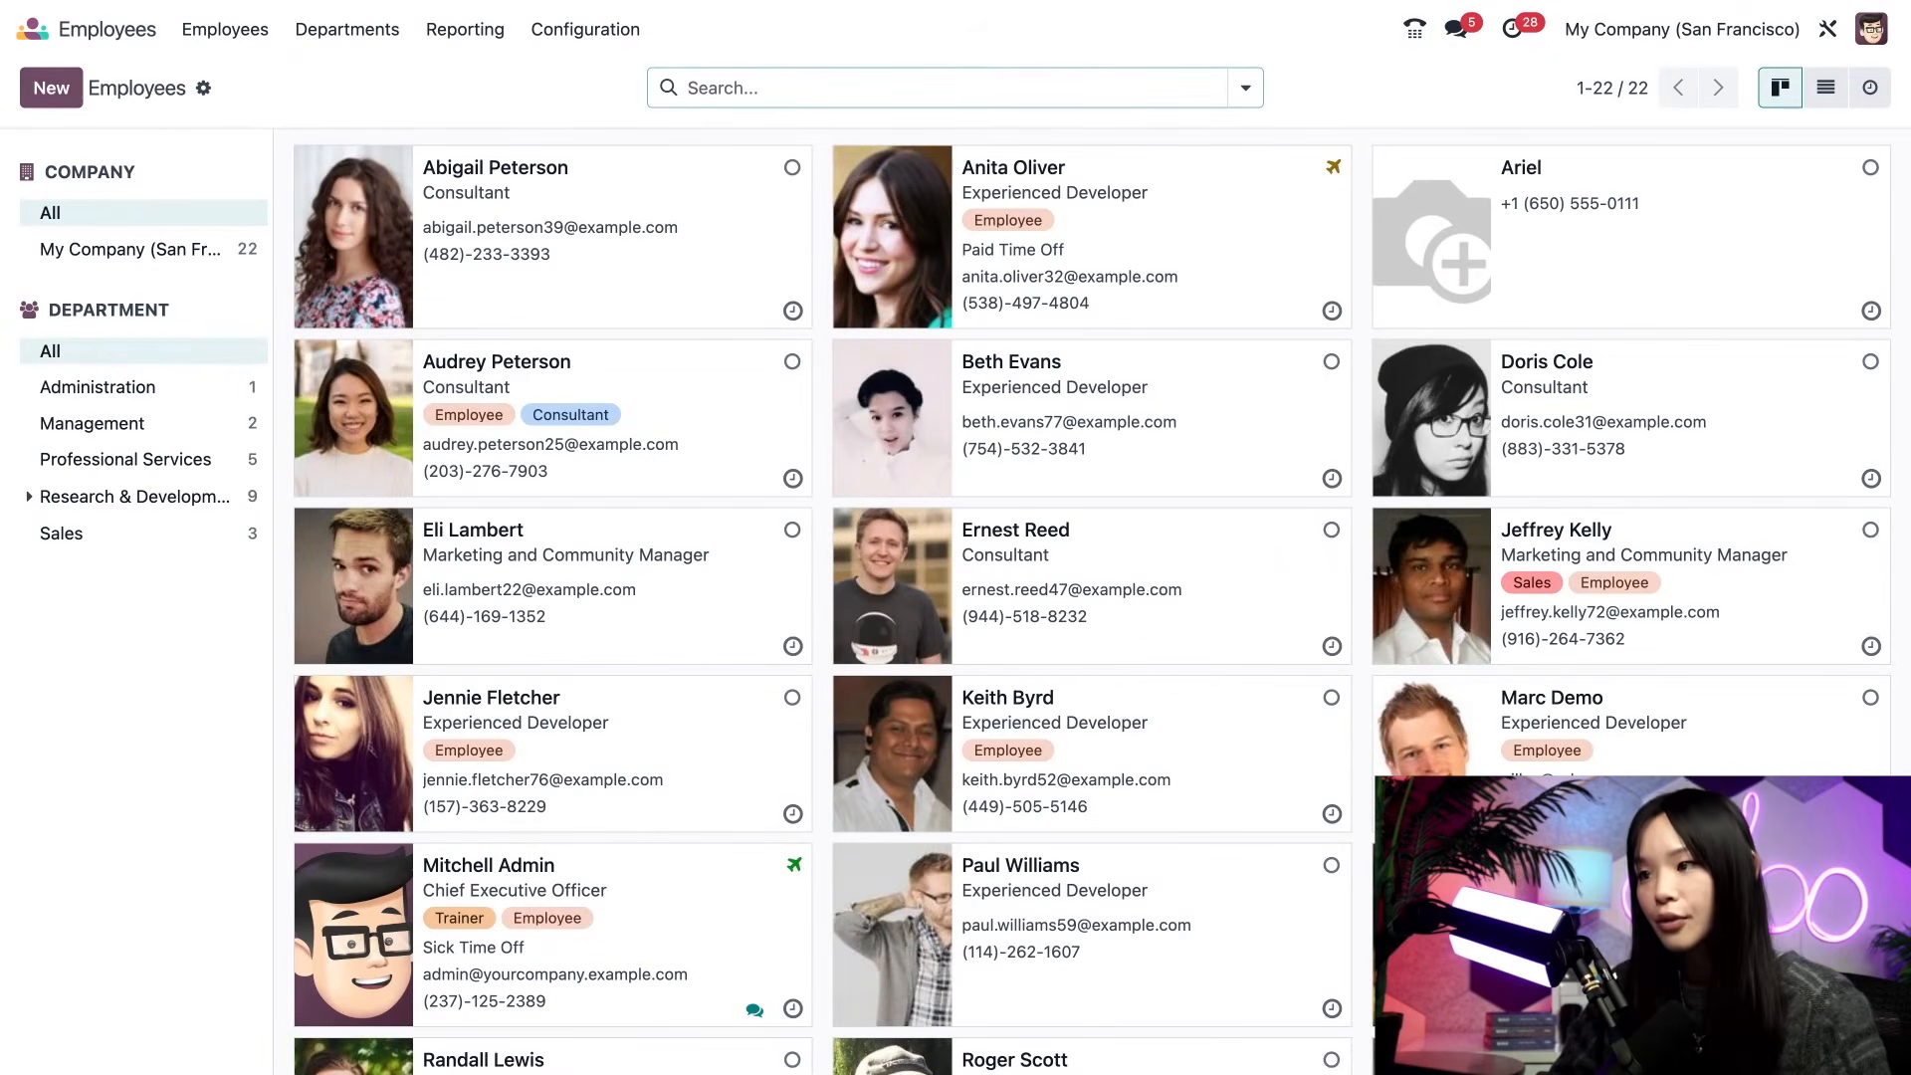
left_click(55, 89)
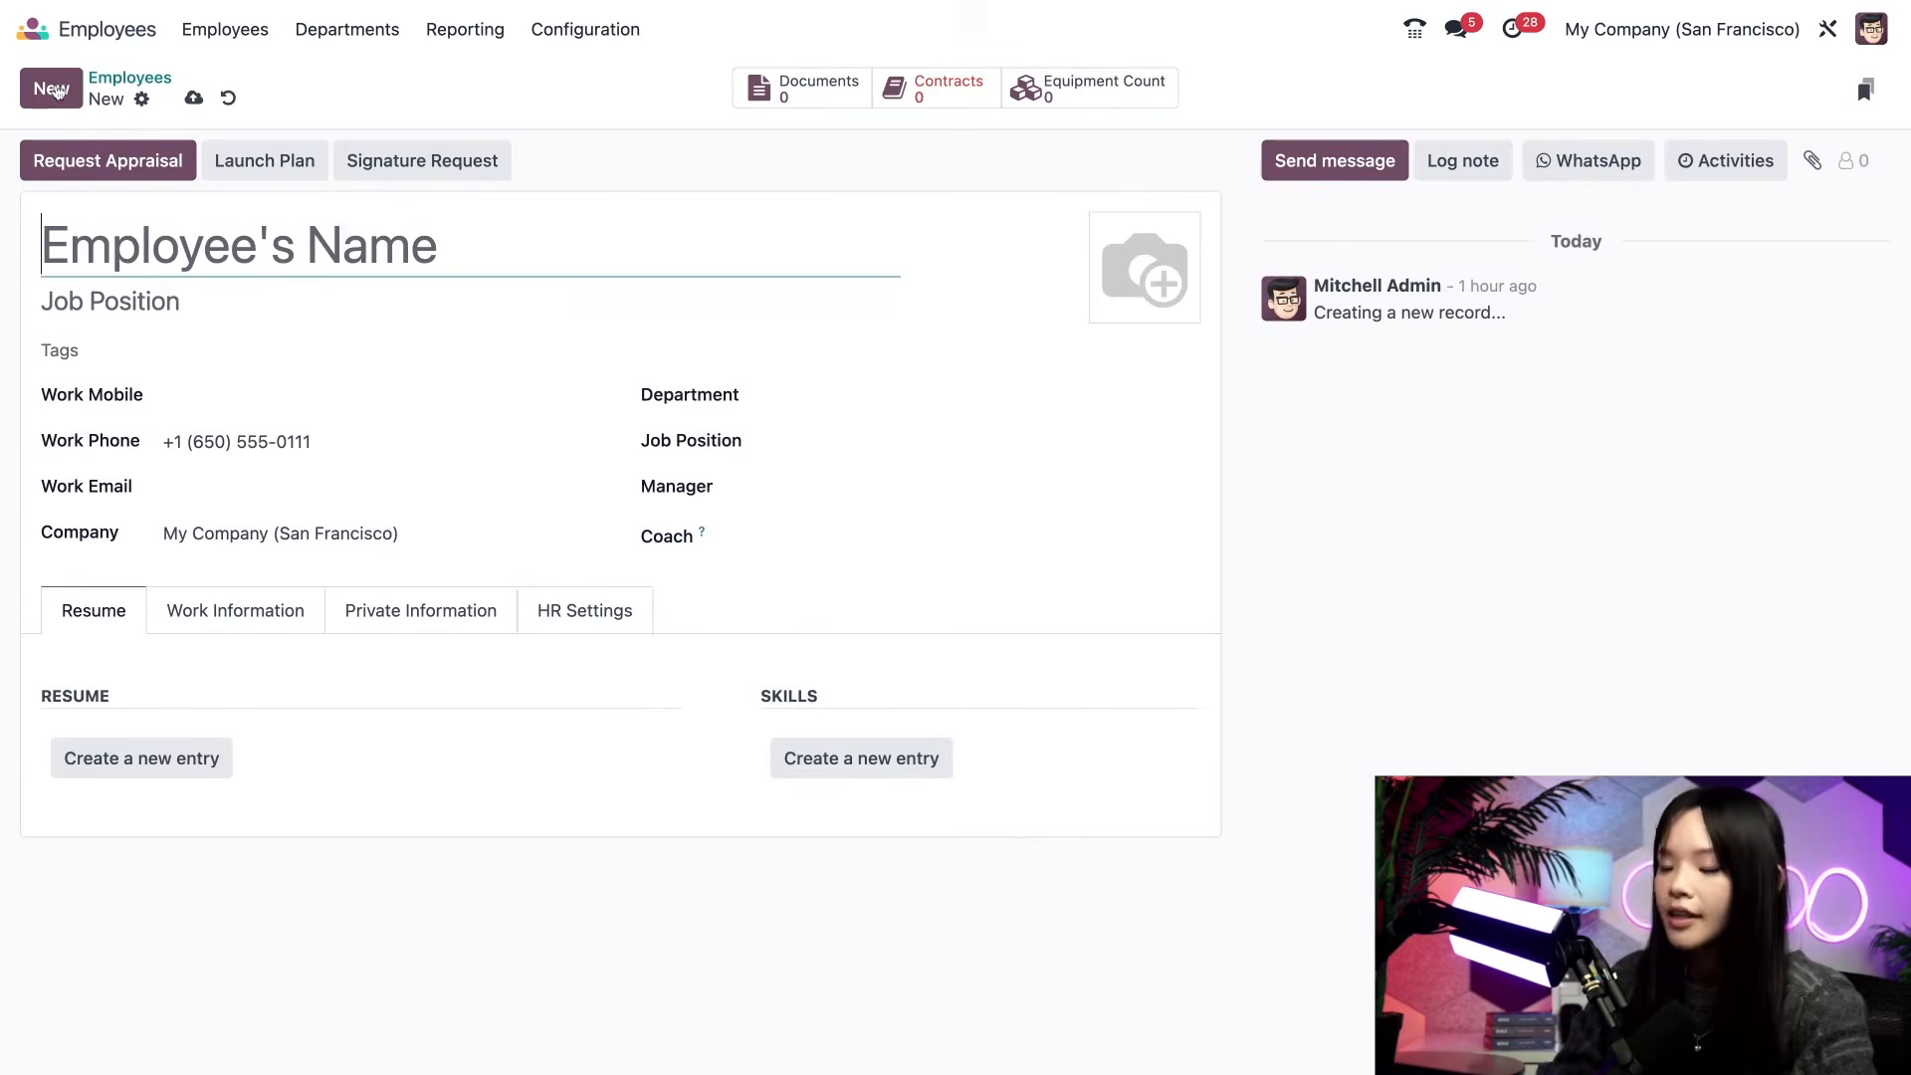
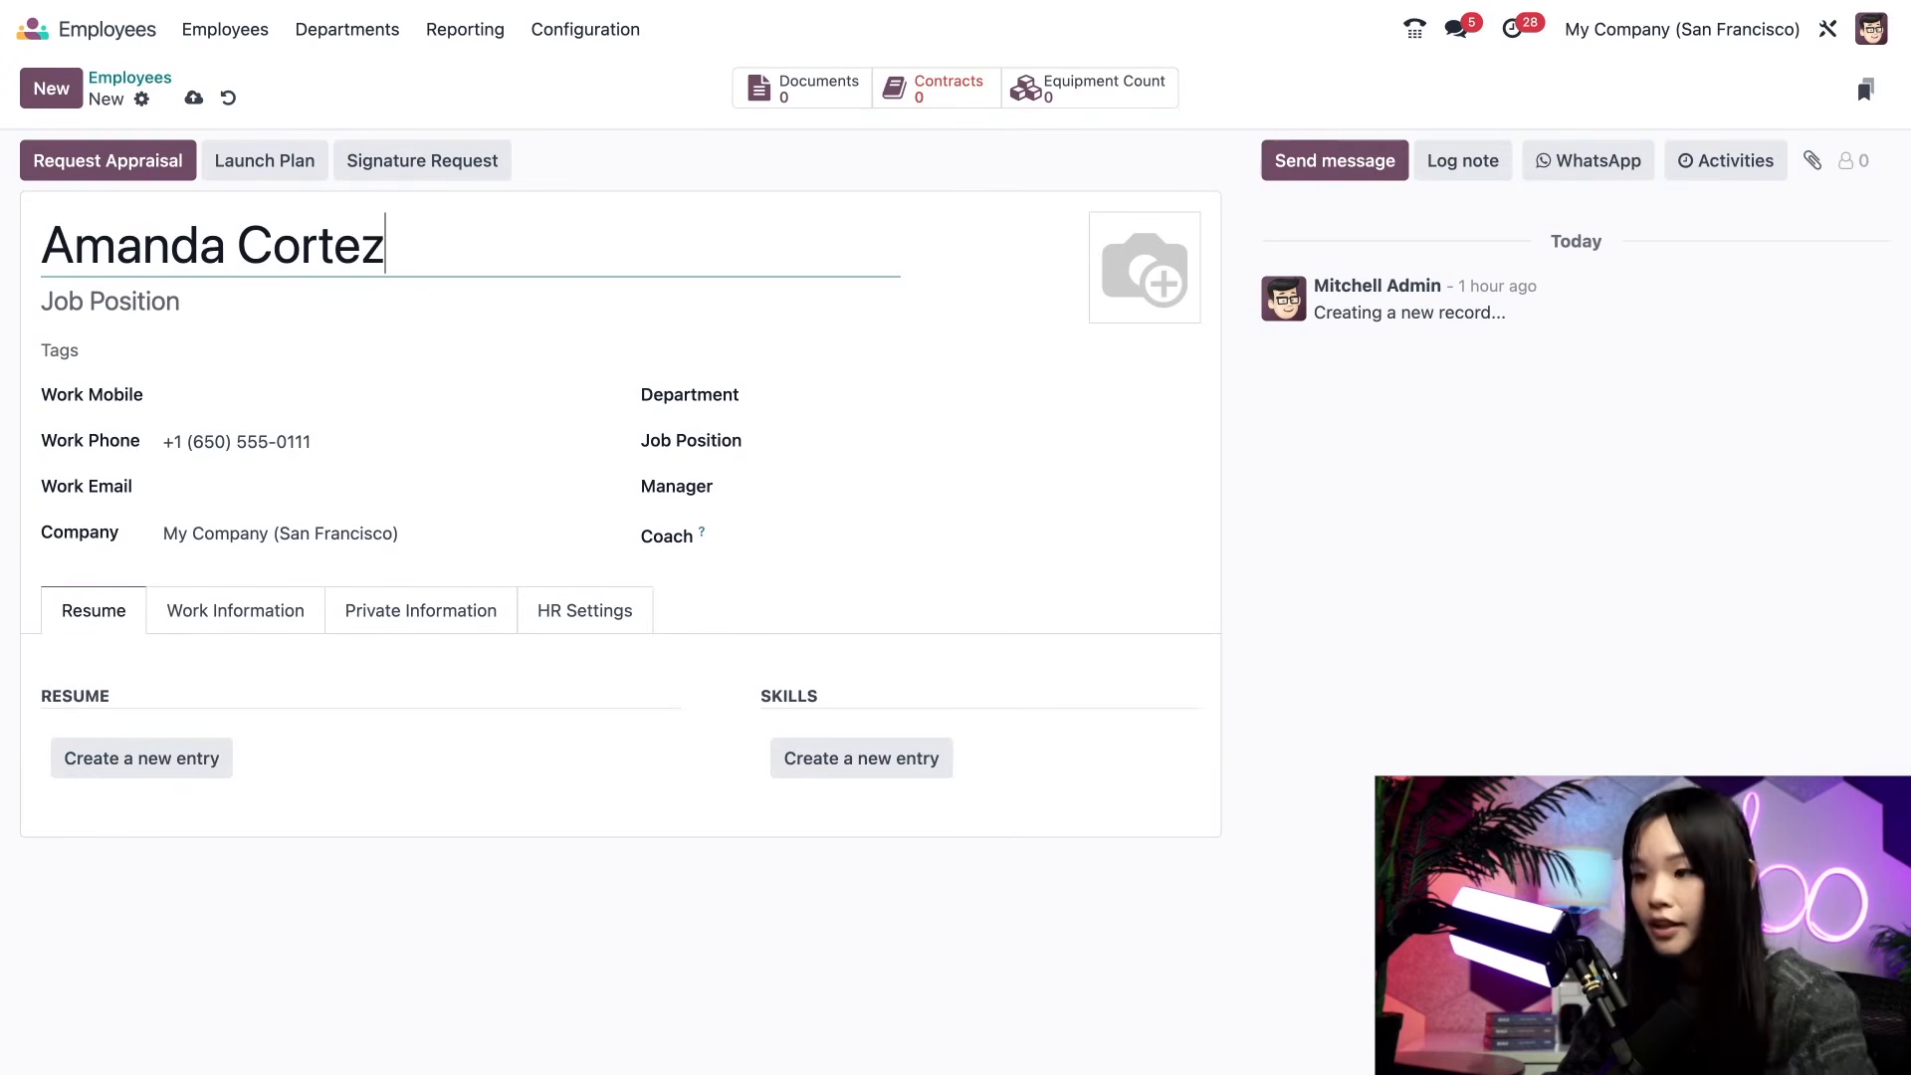
key("Tab")
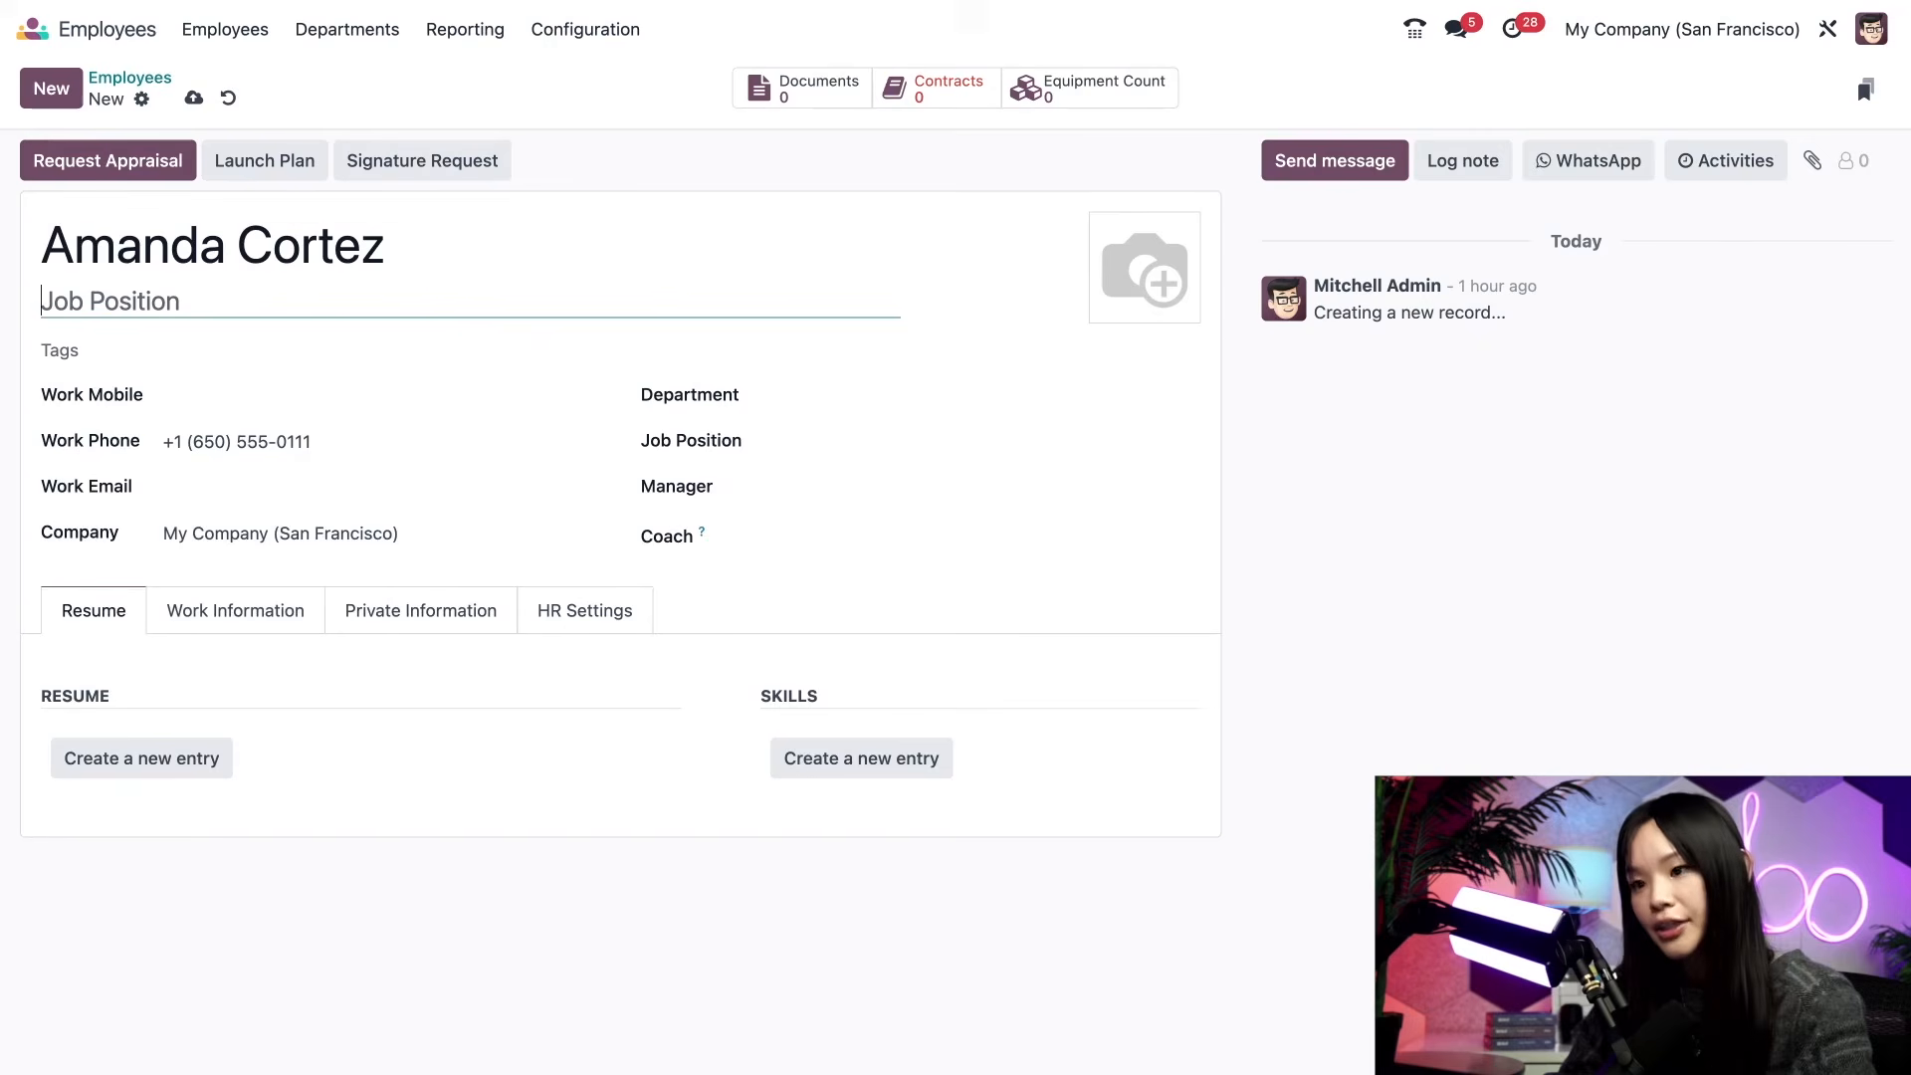
type("Marketing ")
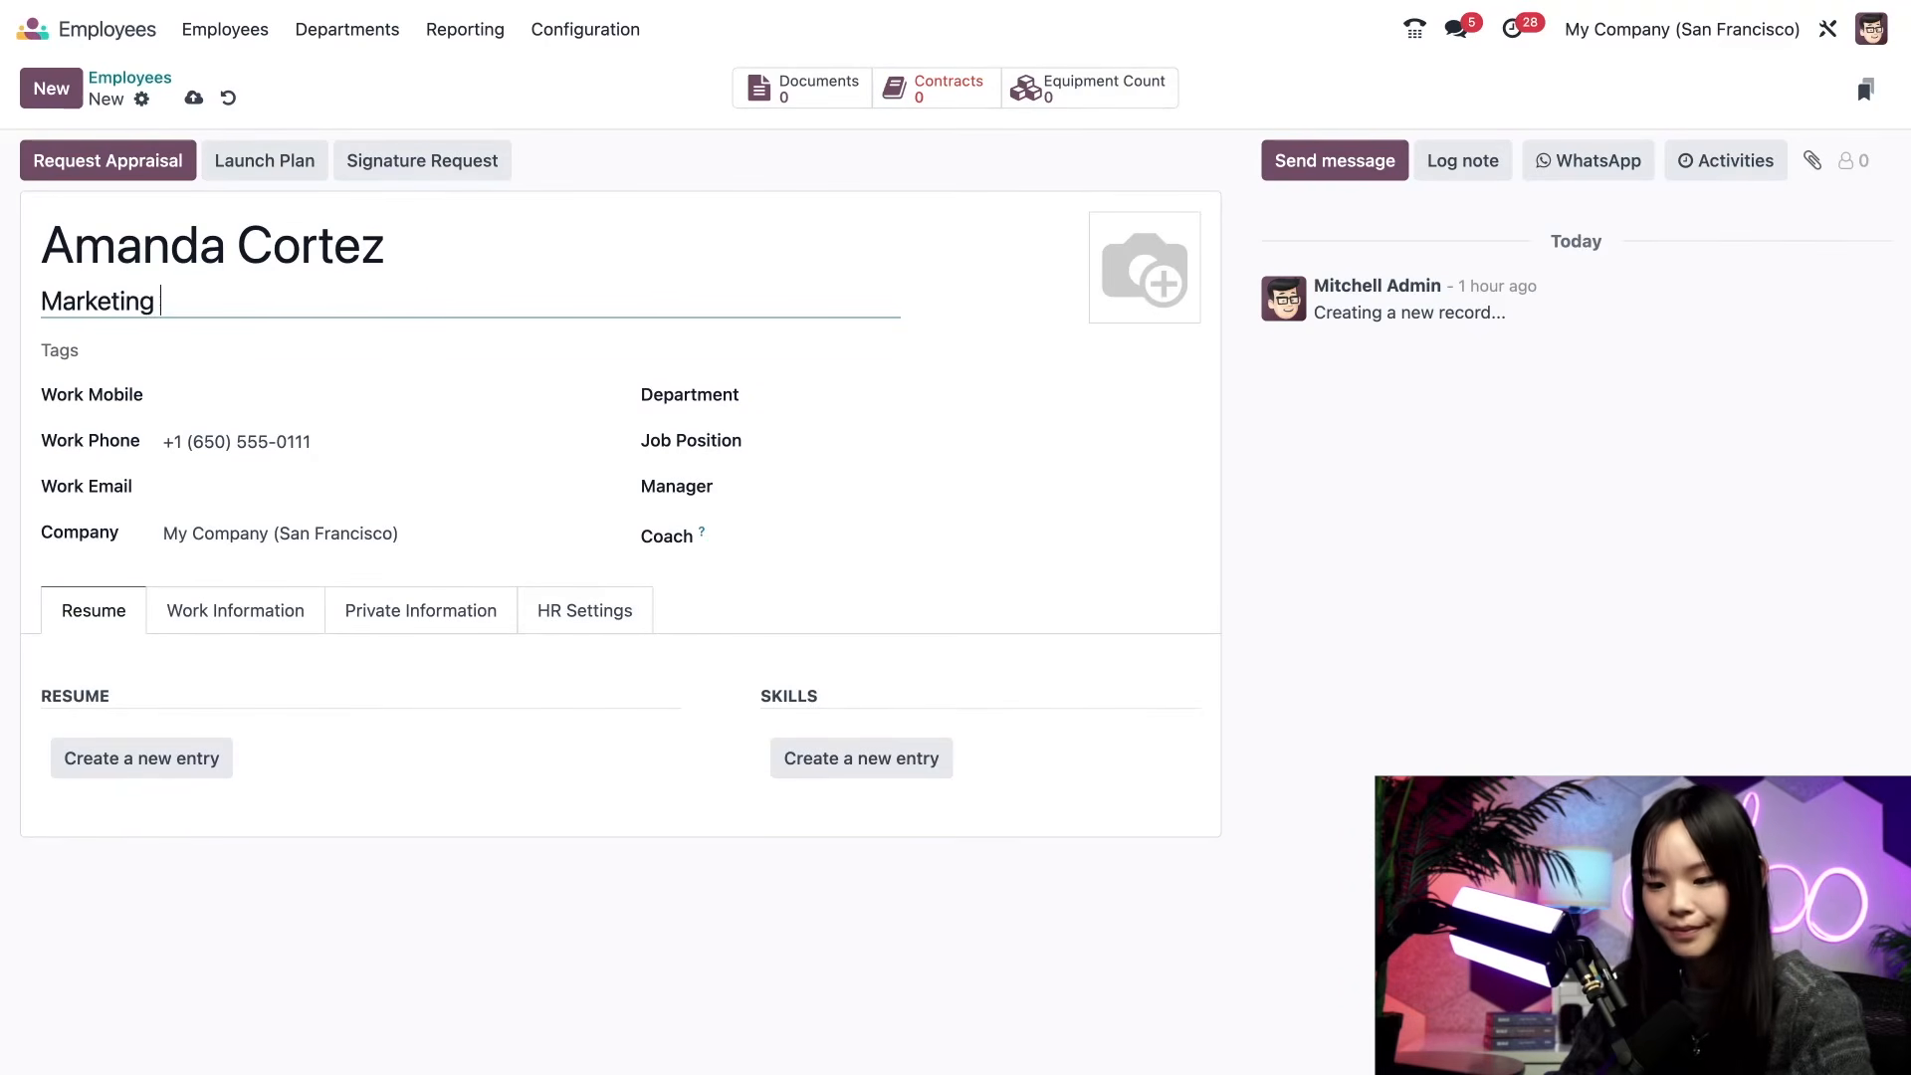
type("Coordinator")
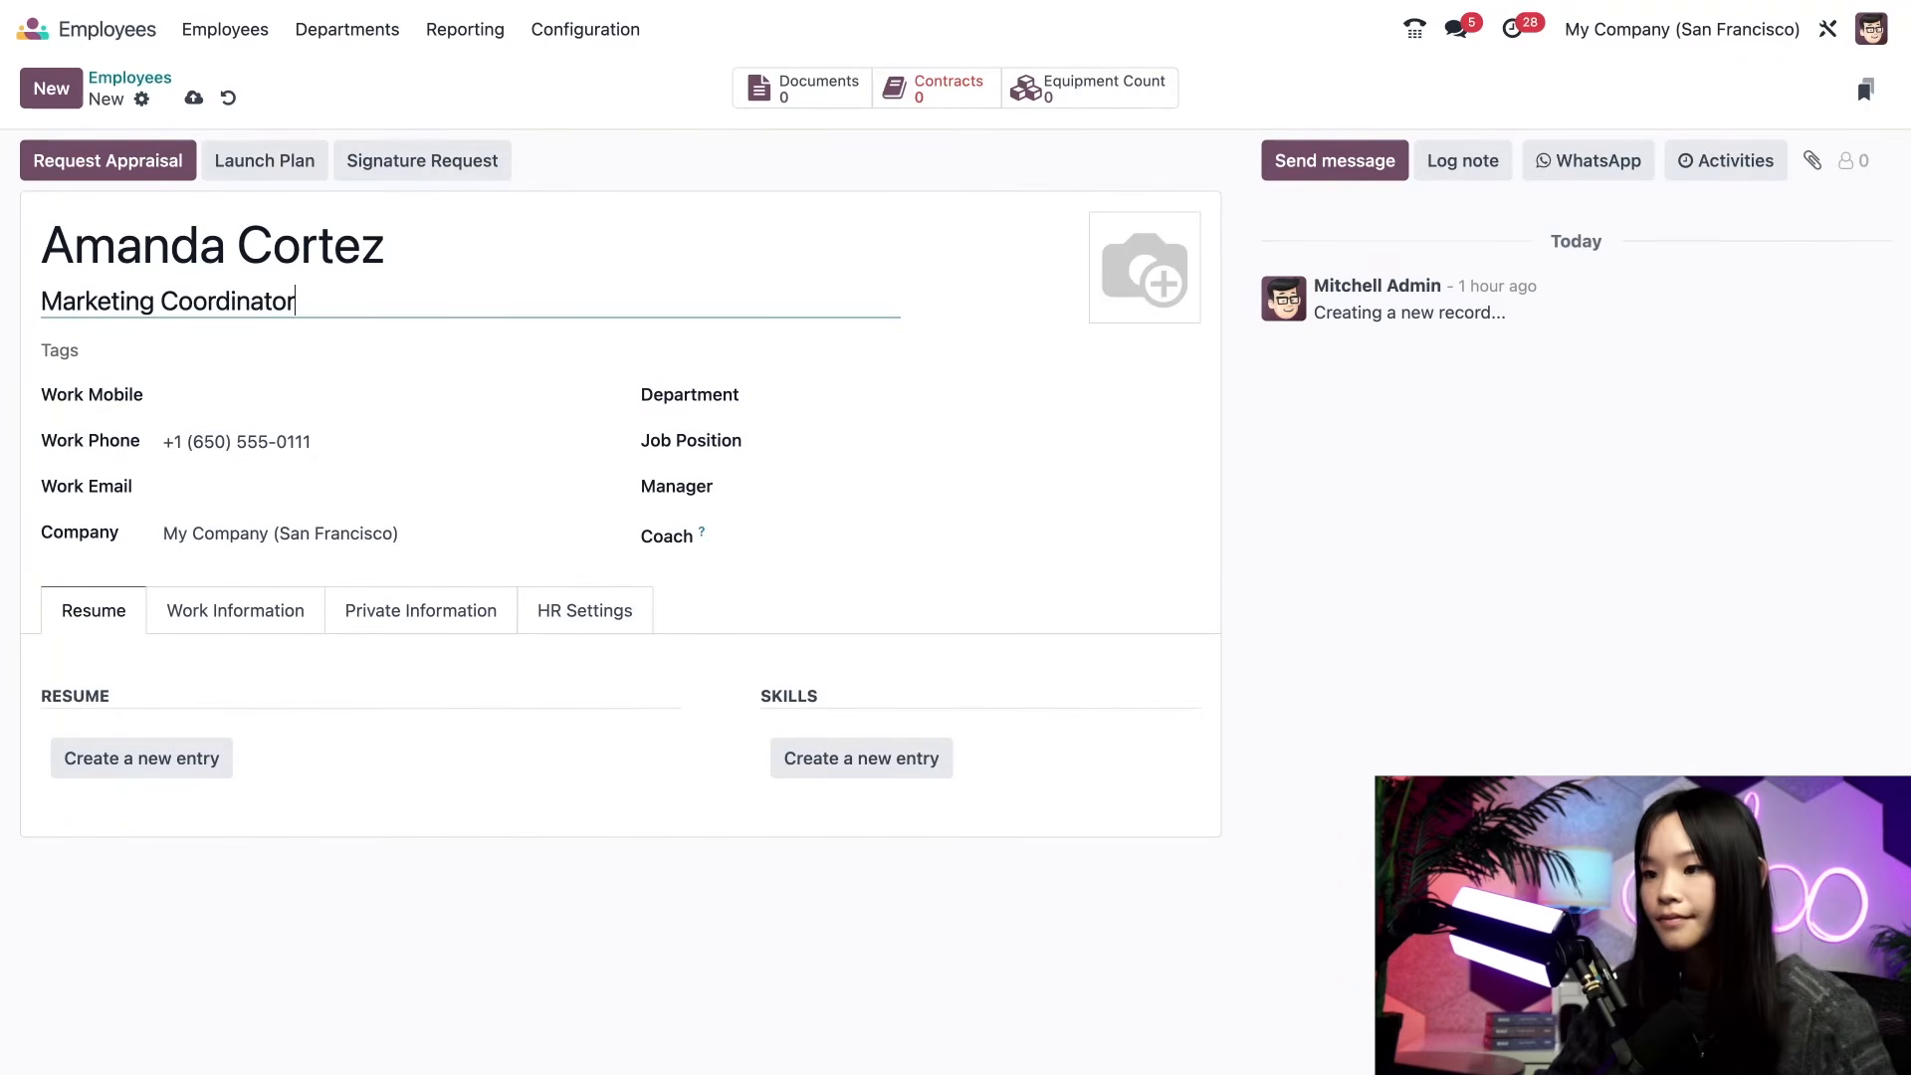
- Put the new employee in the Marketing department, add a profile photo, and save
left_click(787, 391)
left_click(825, 539)
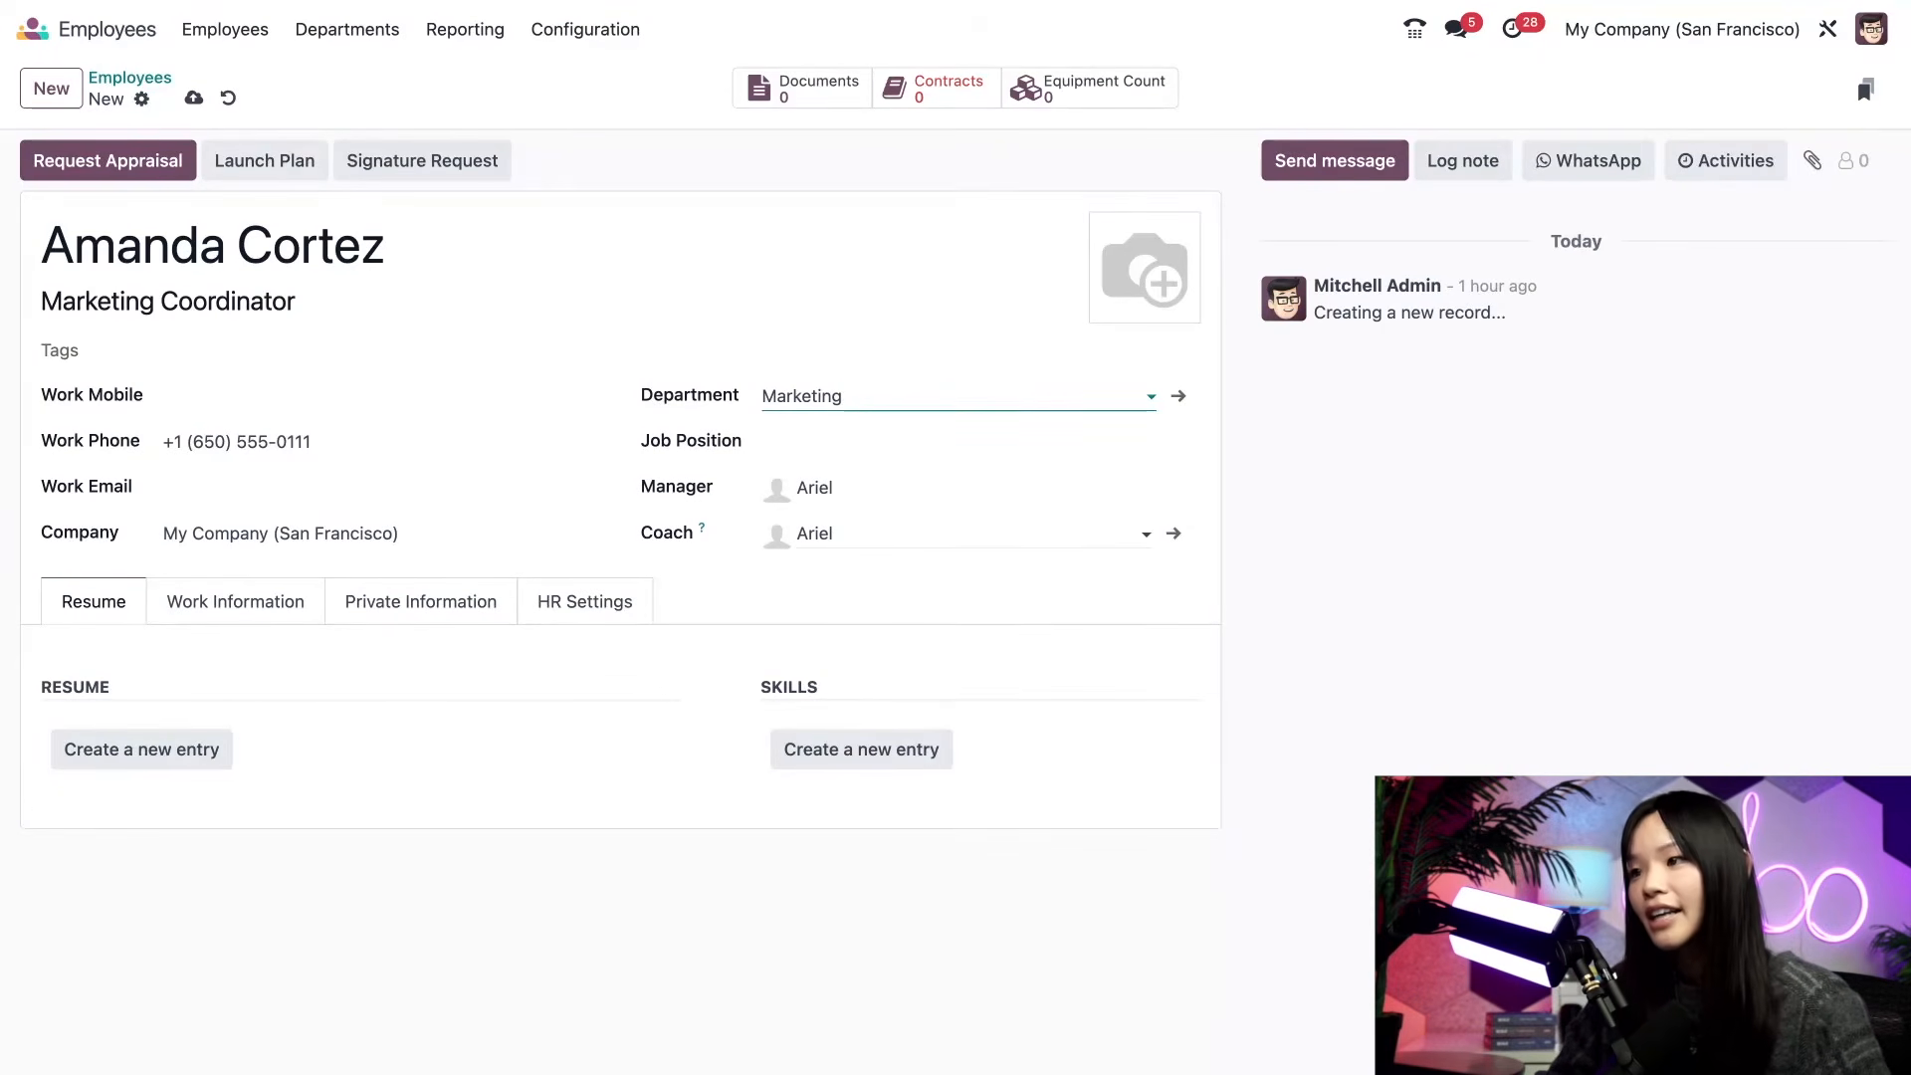
left_click(1106, 313)
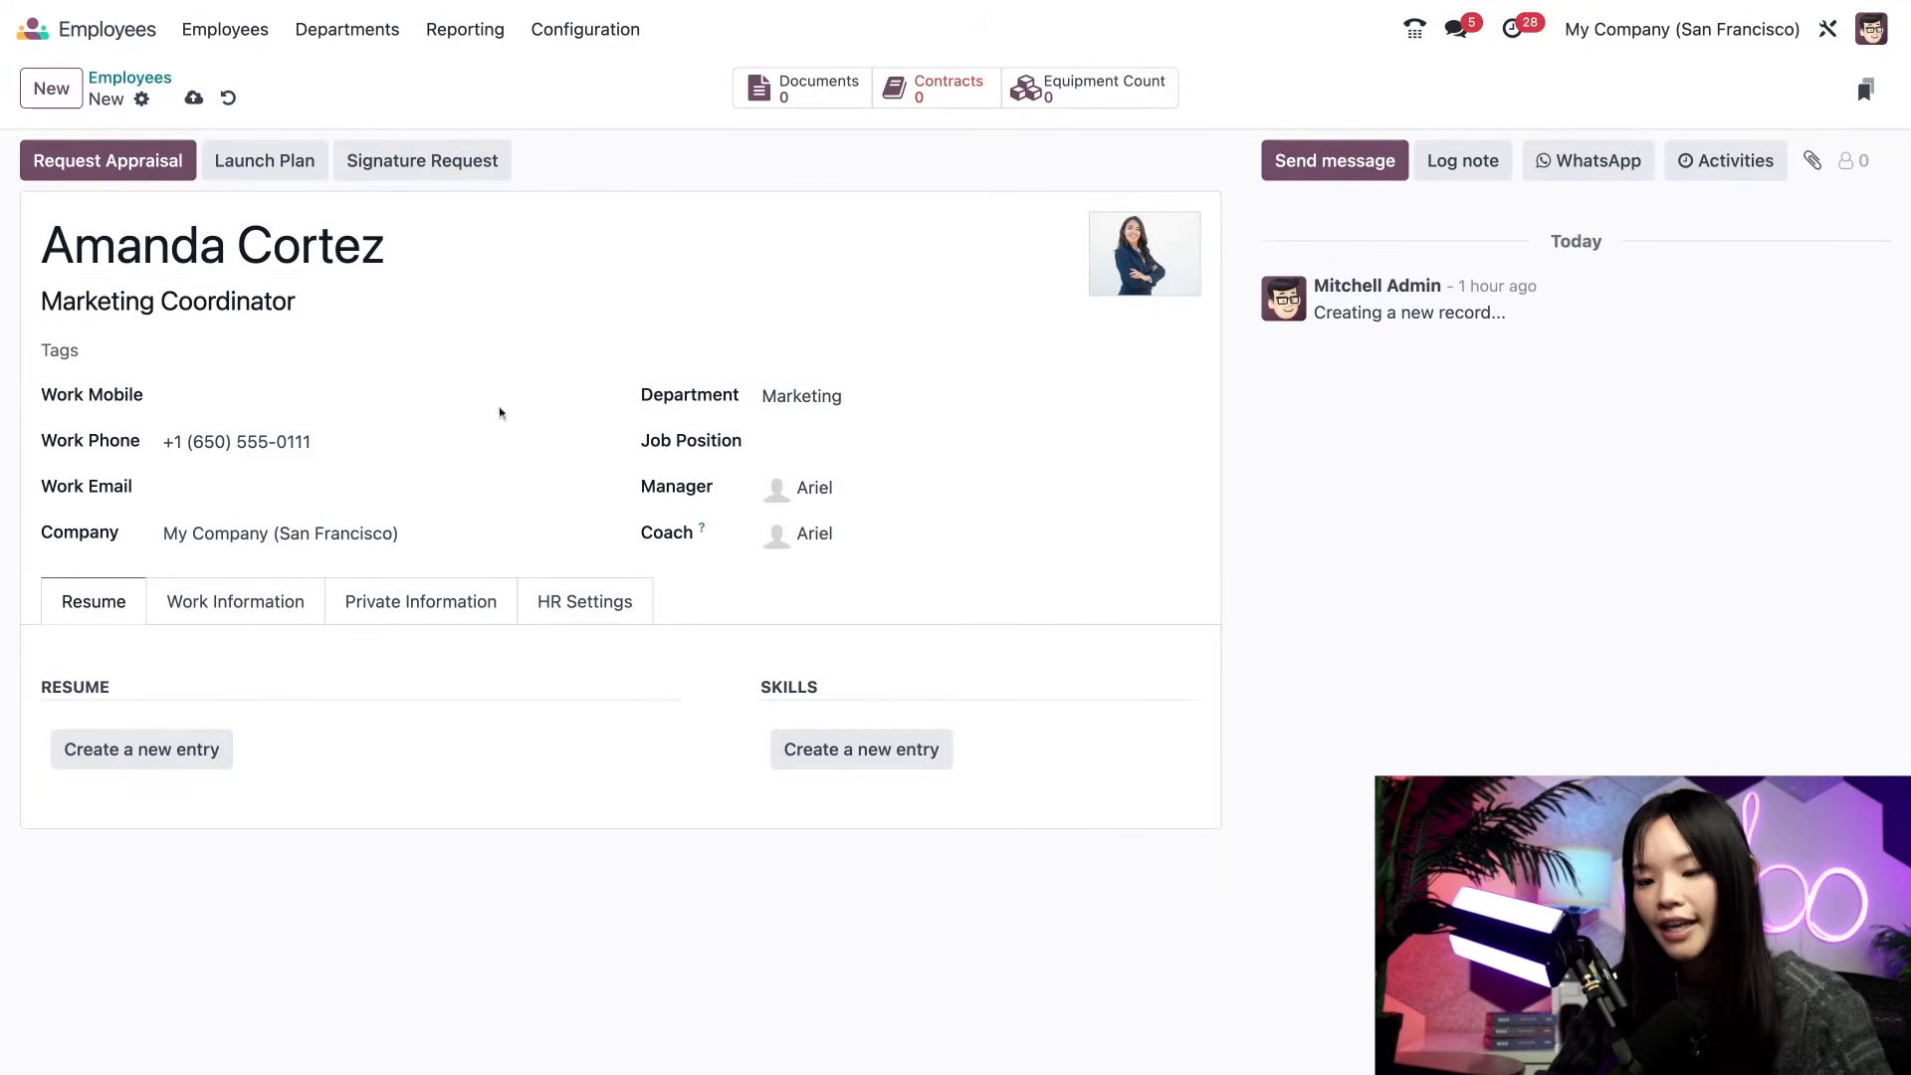
left_click(193, 97)
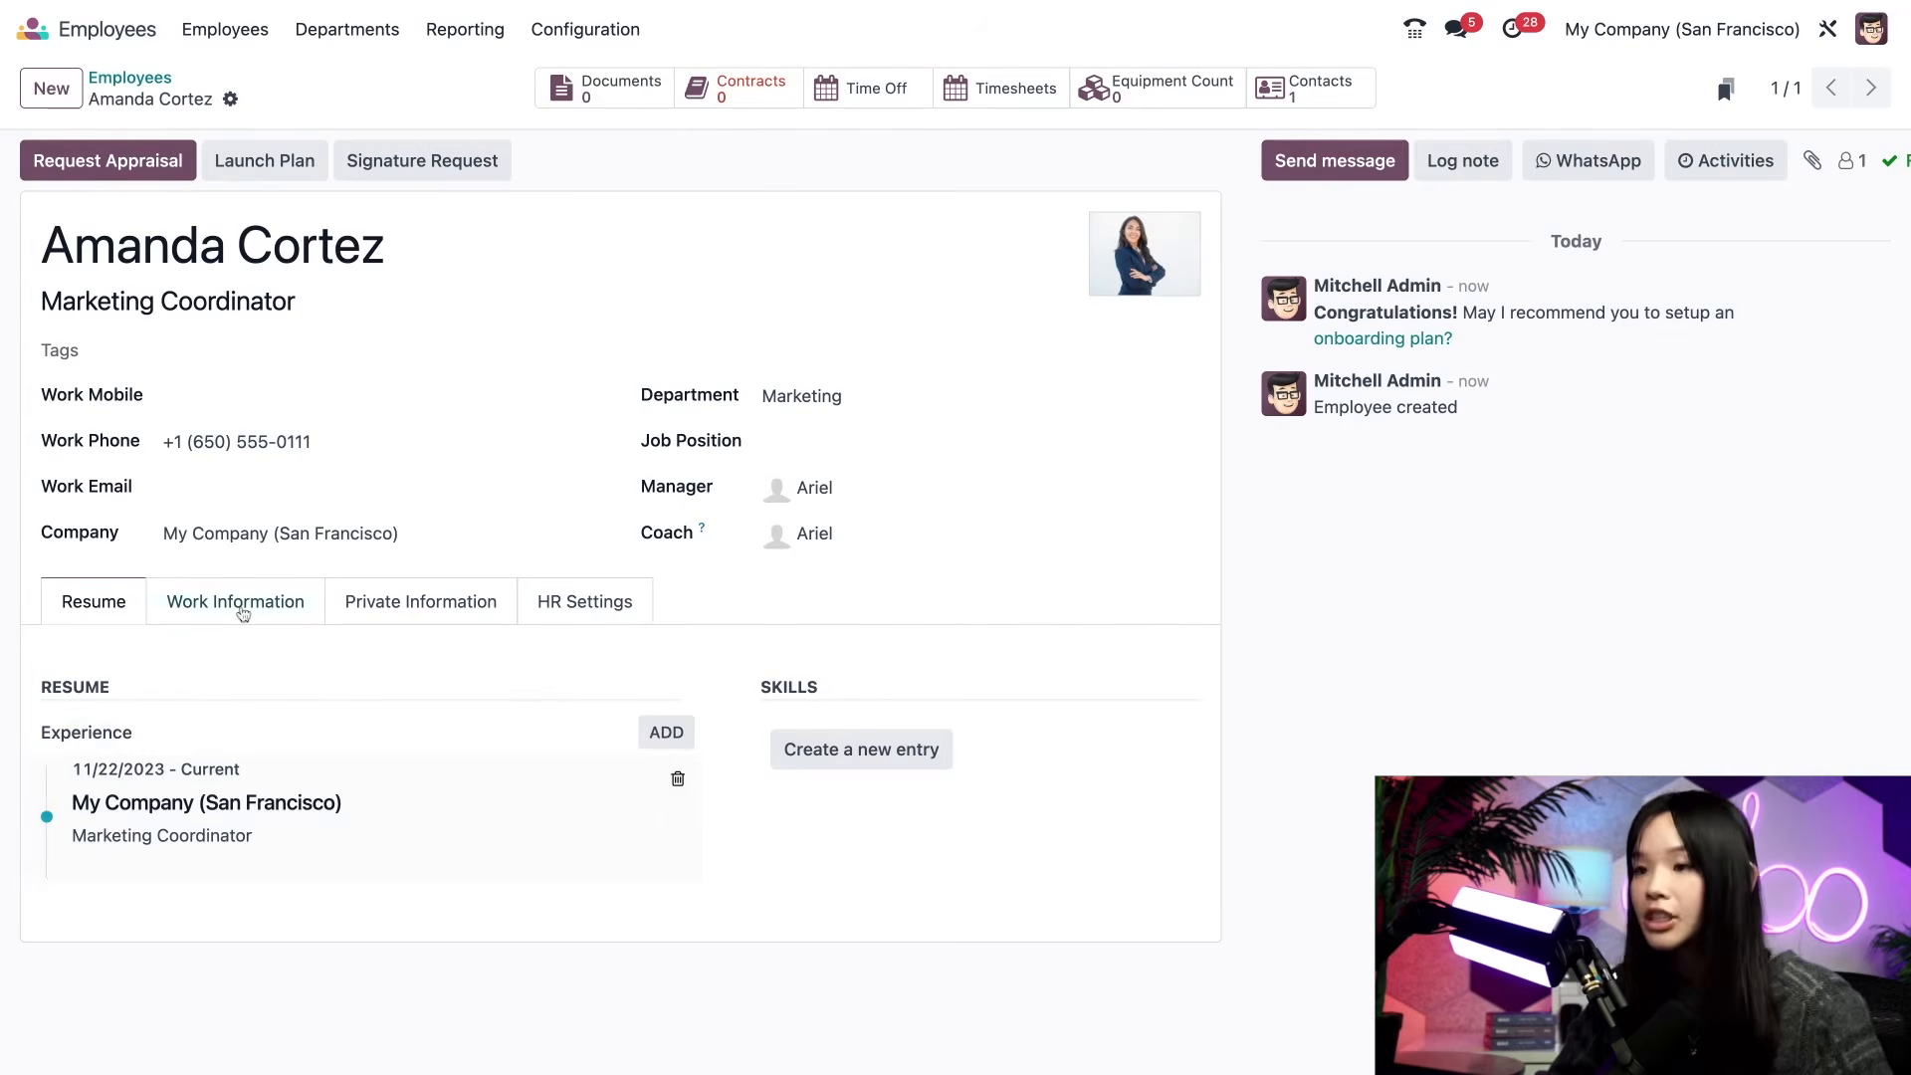
left_click(243, 614)
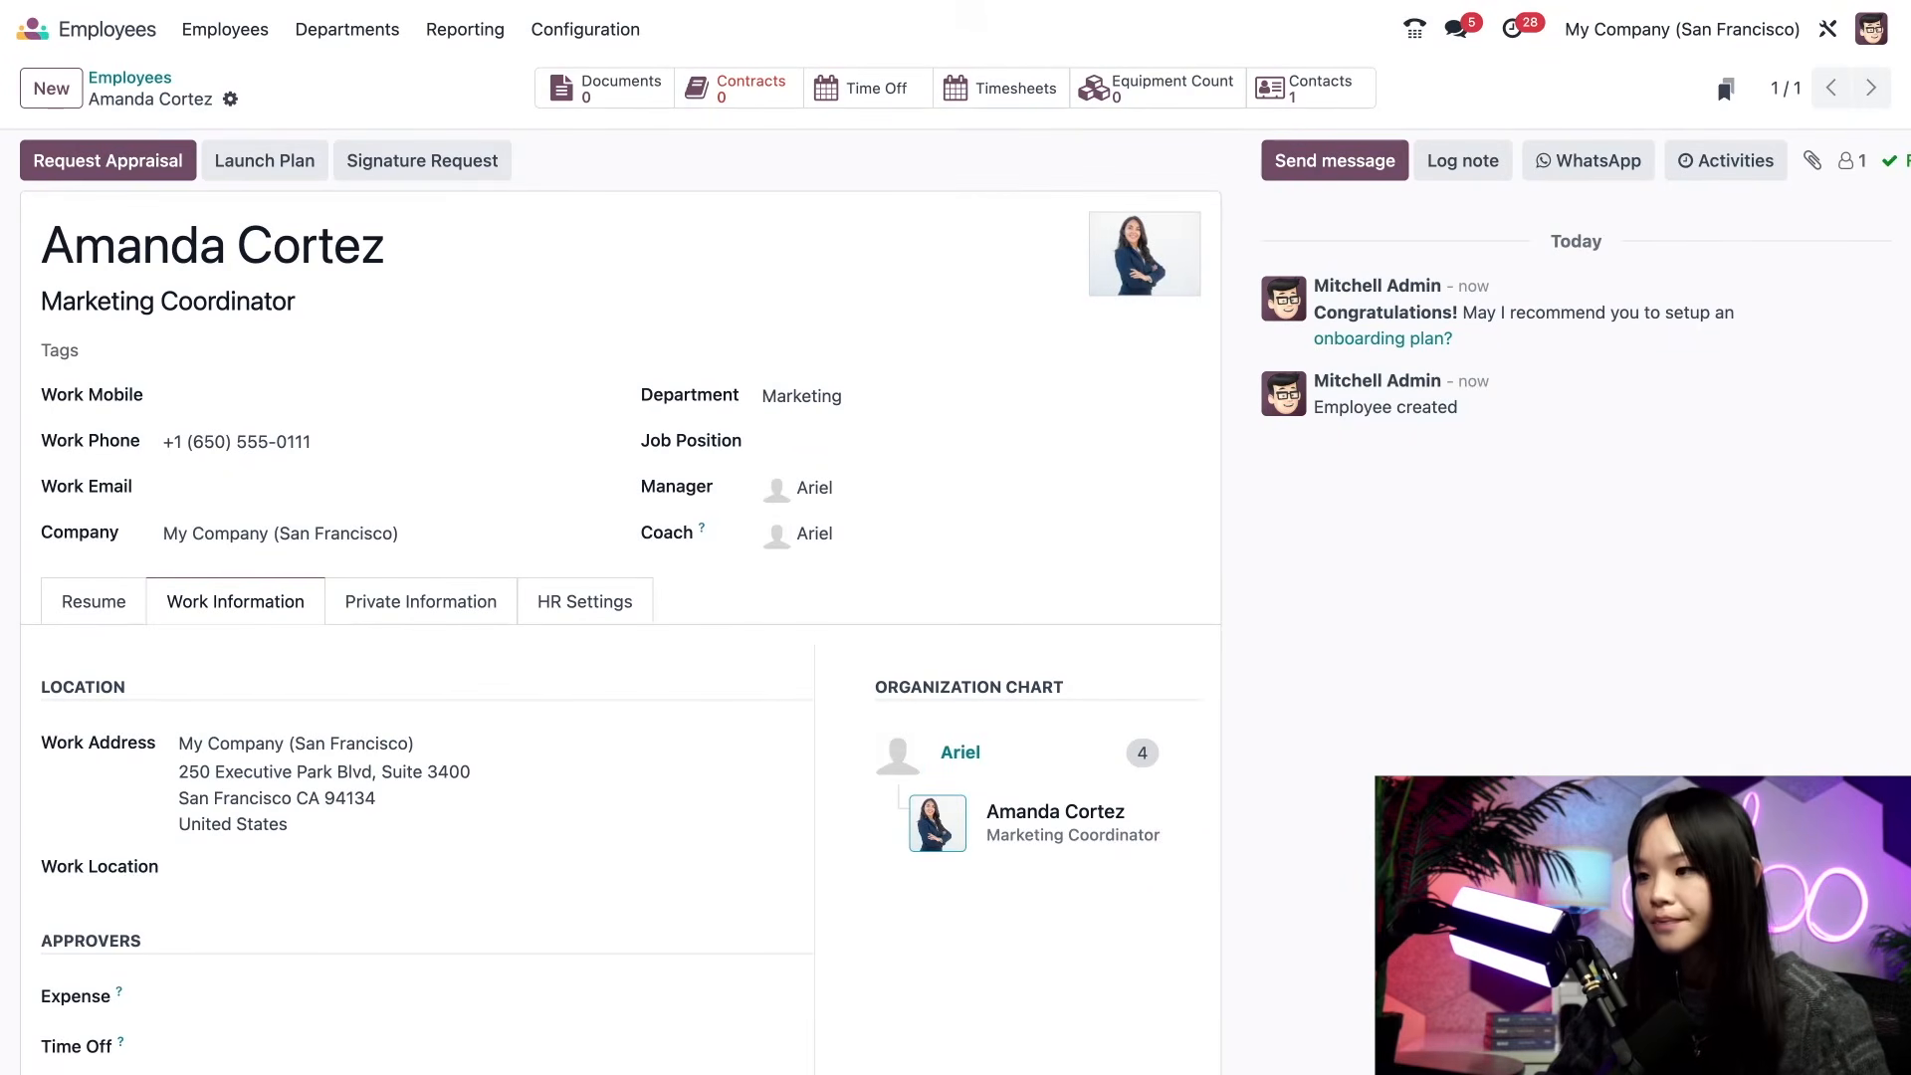
- Keep working hours at Standard 40 hours/week and set the timezone to US/Pacific
scroll(660, 876, "down", 3)
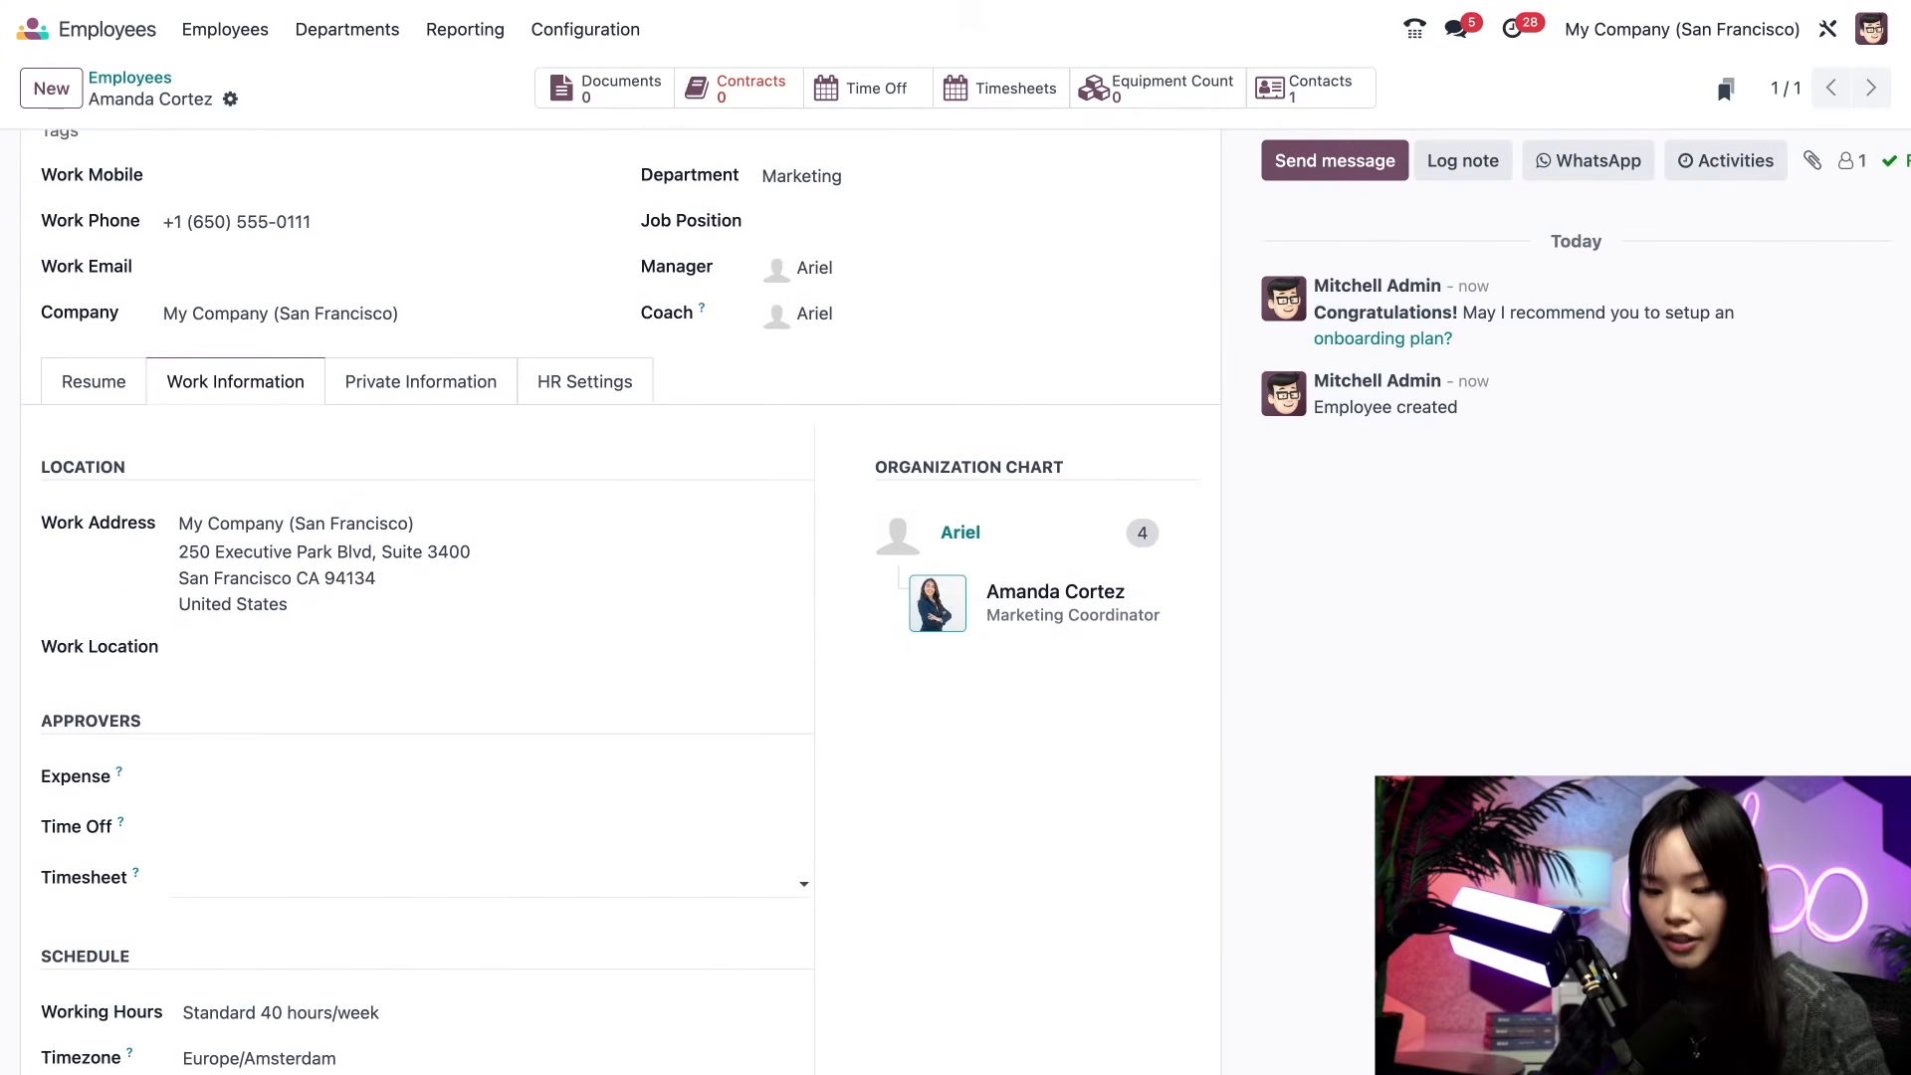
scroll(624, 871, "down", 2)
left_click(624, 872)
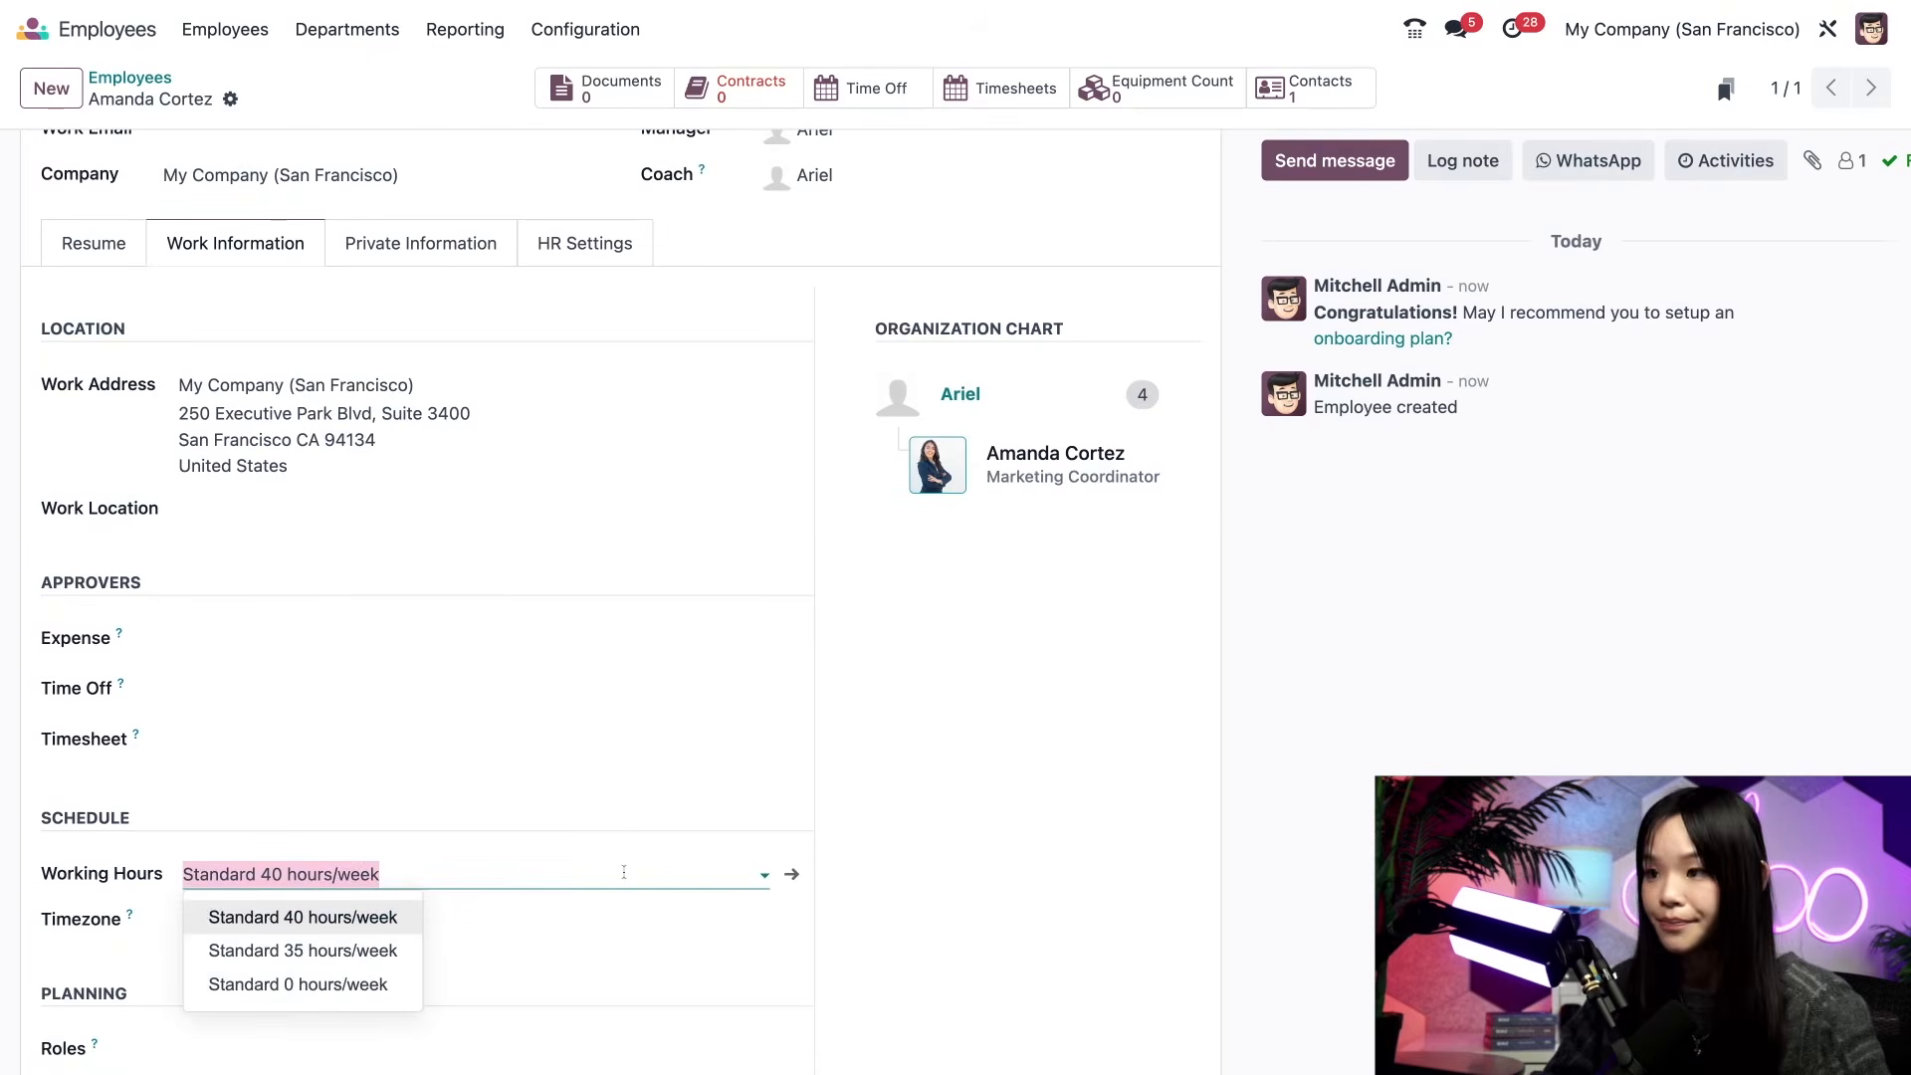
left_click(1039, 848)
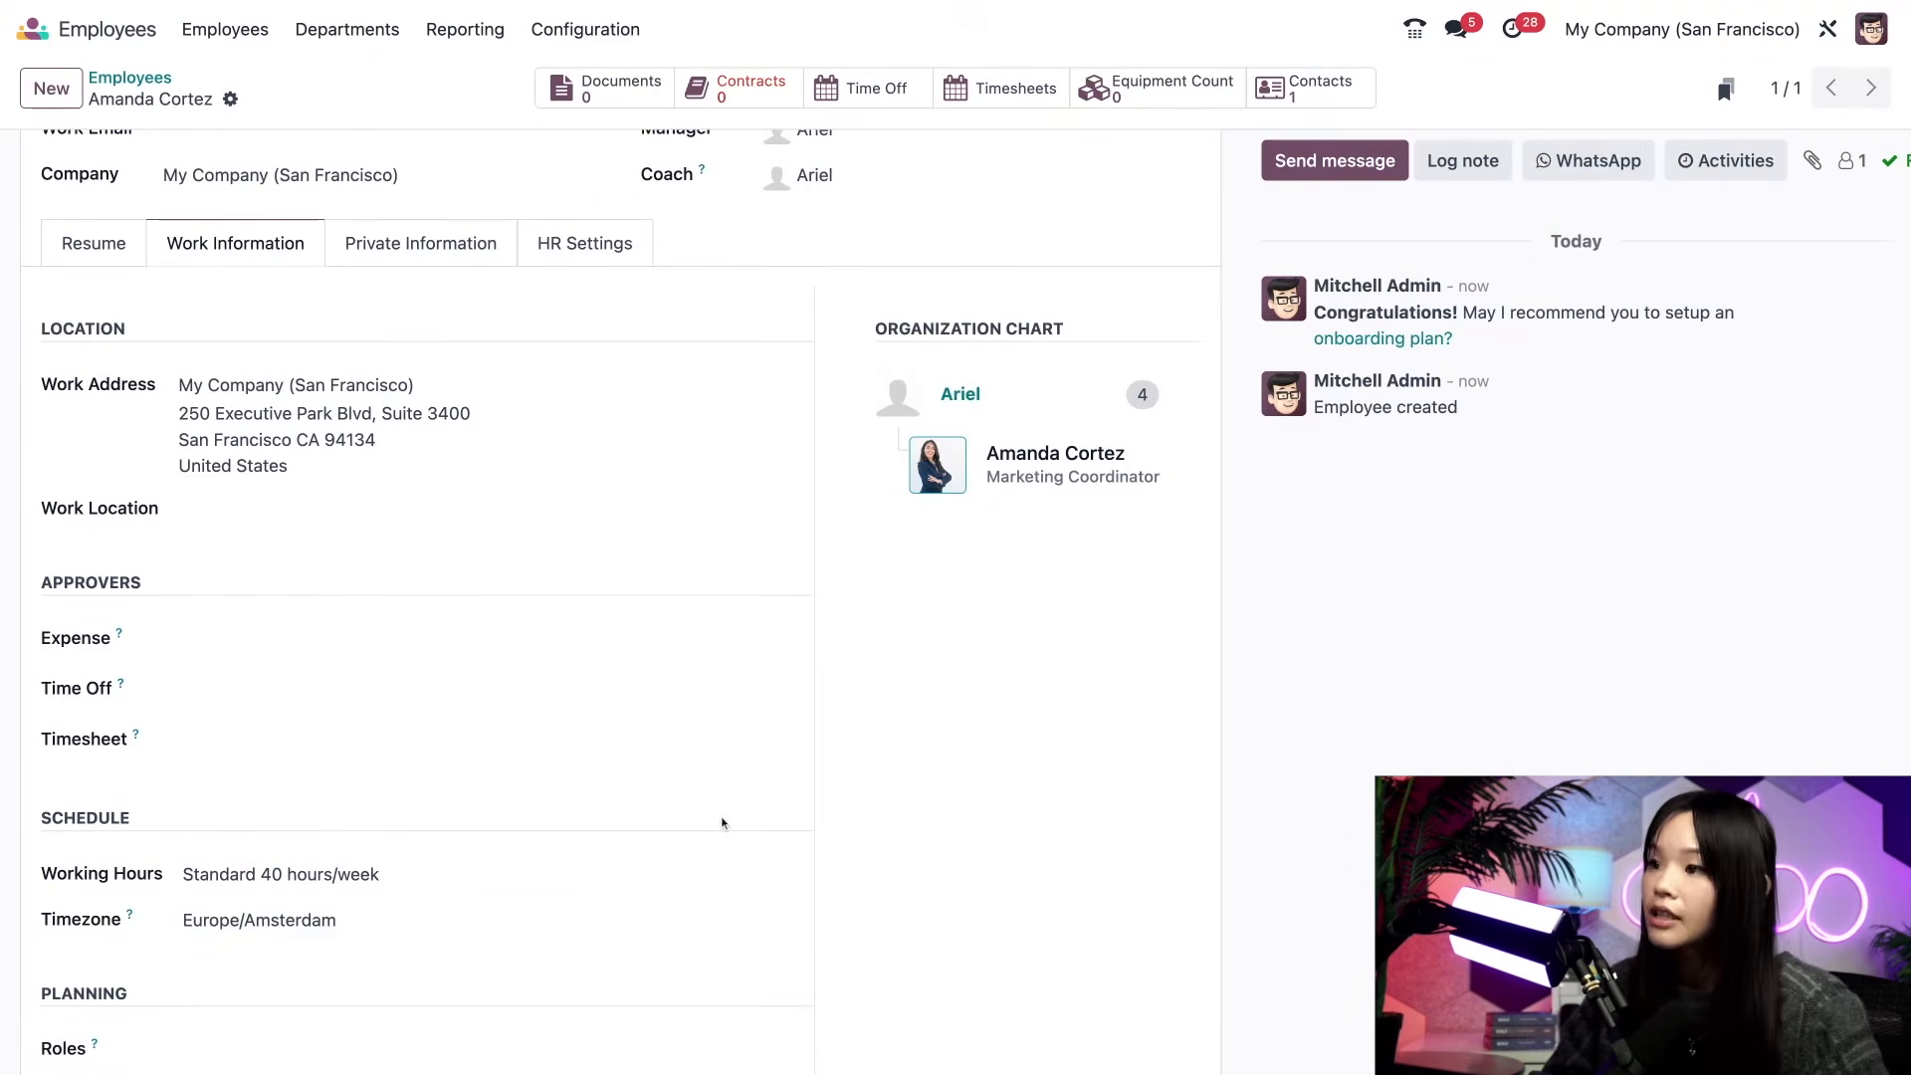
scroll(722, 822, "down", 1)
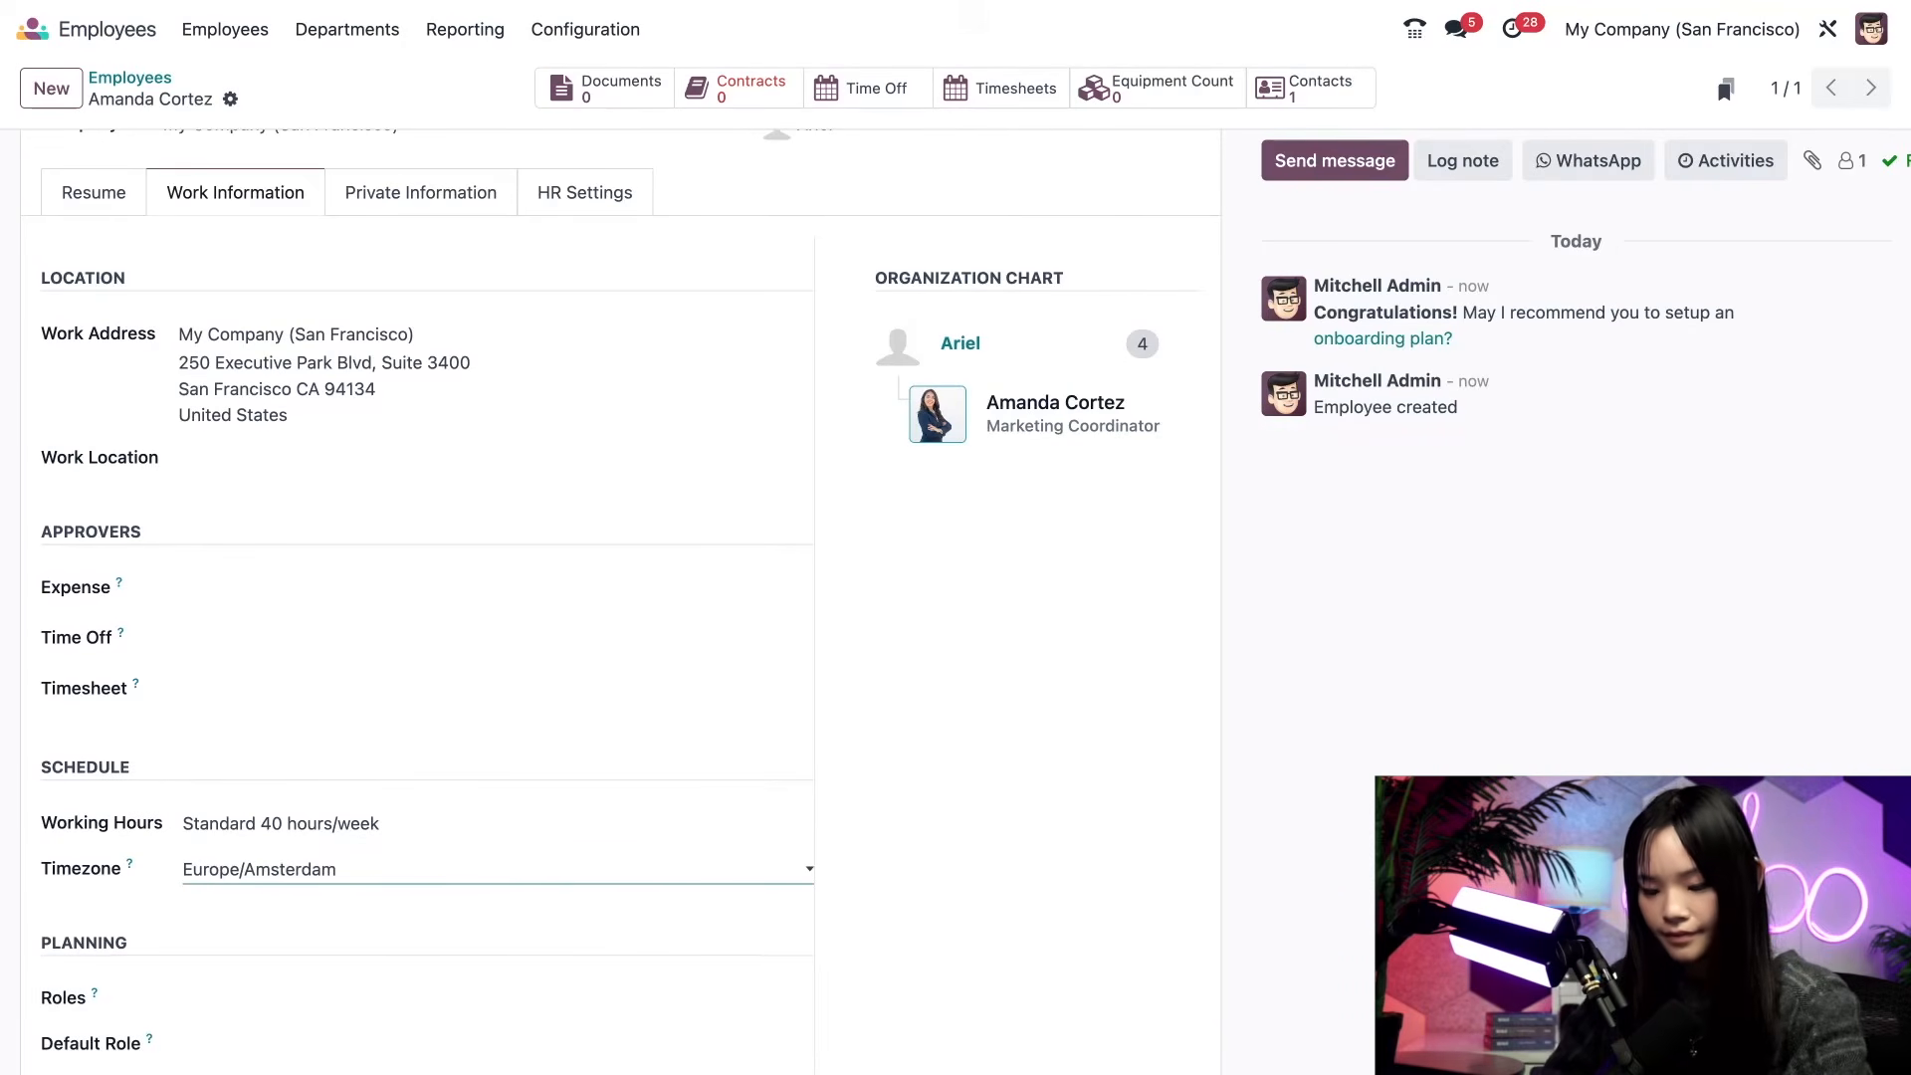
left_click(545, 983)
left_click(915, 920)
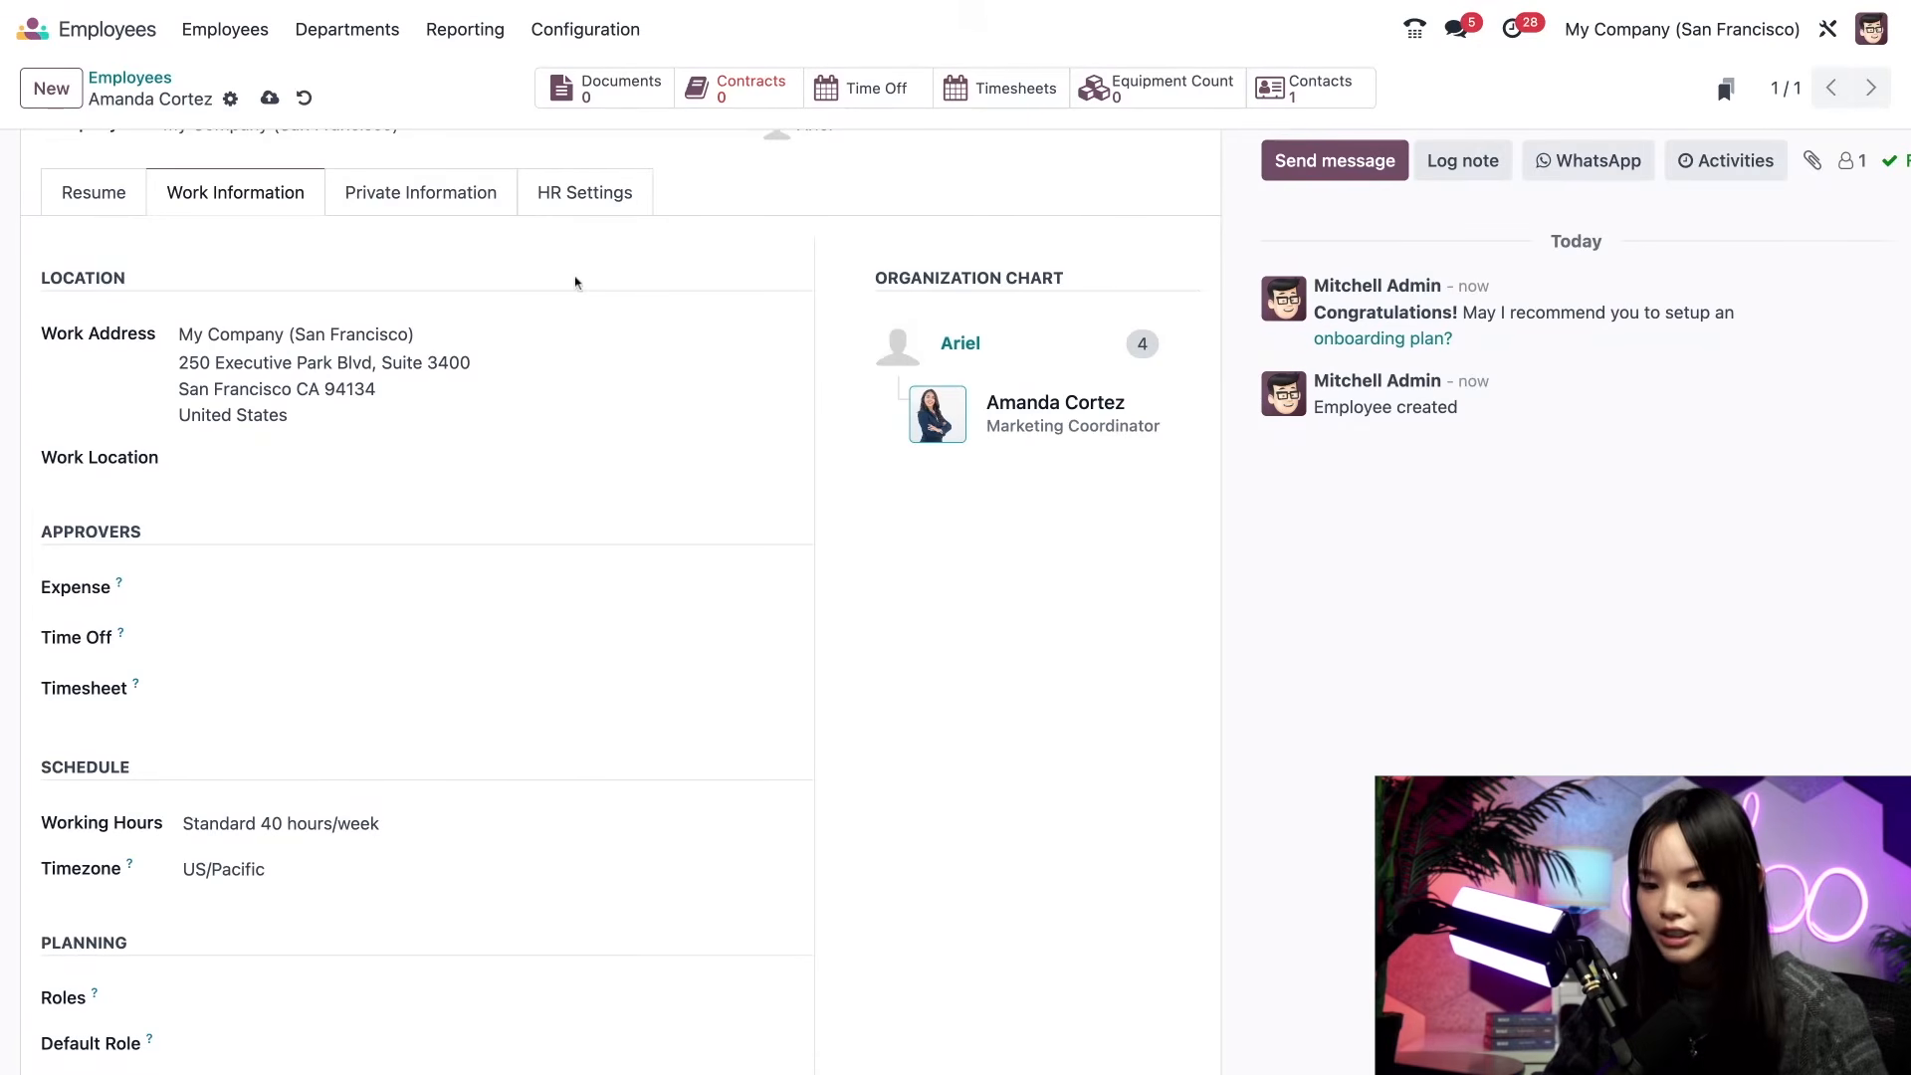
left_click(470, 200)
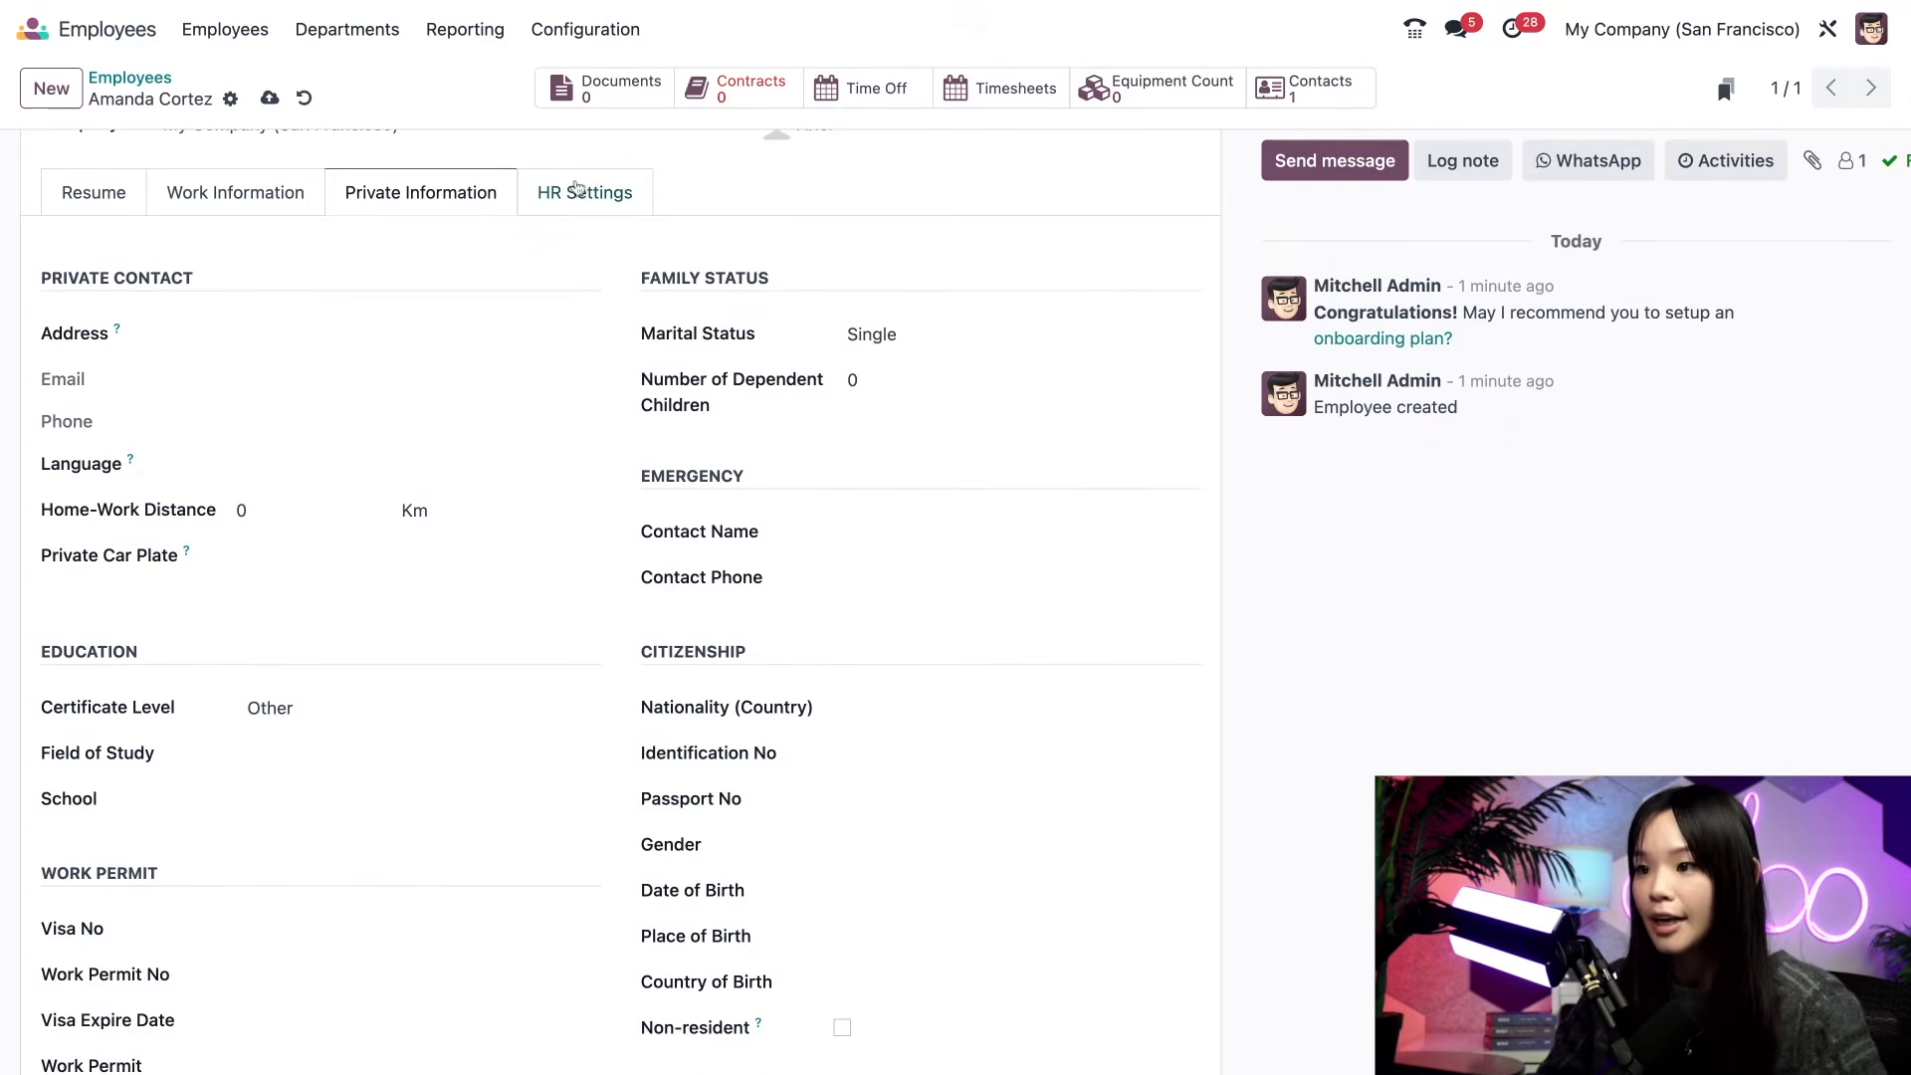
- Switch from the employee's private information to her HR Settings
left_click(577, 191)
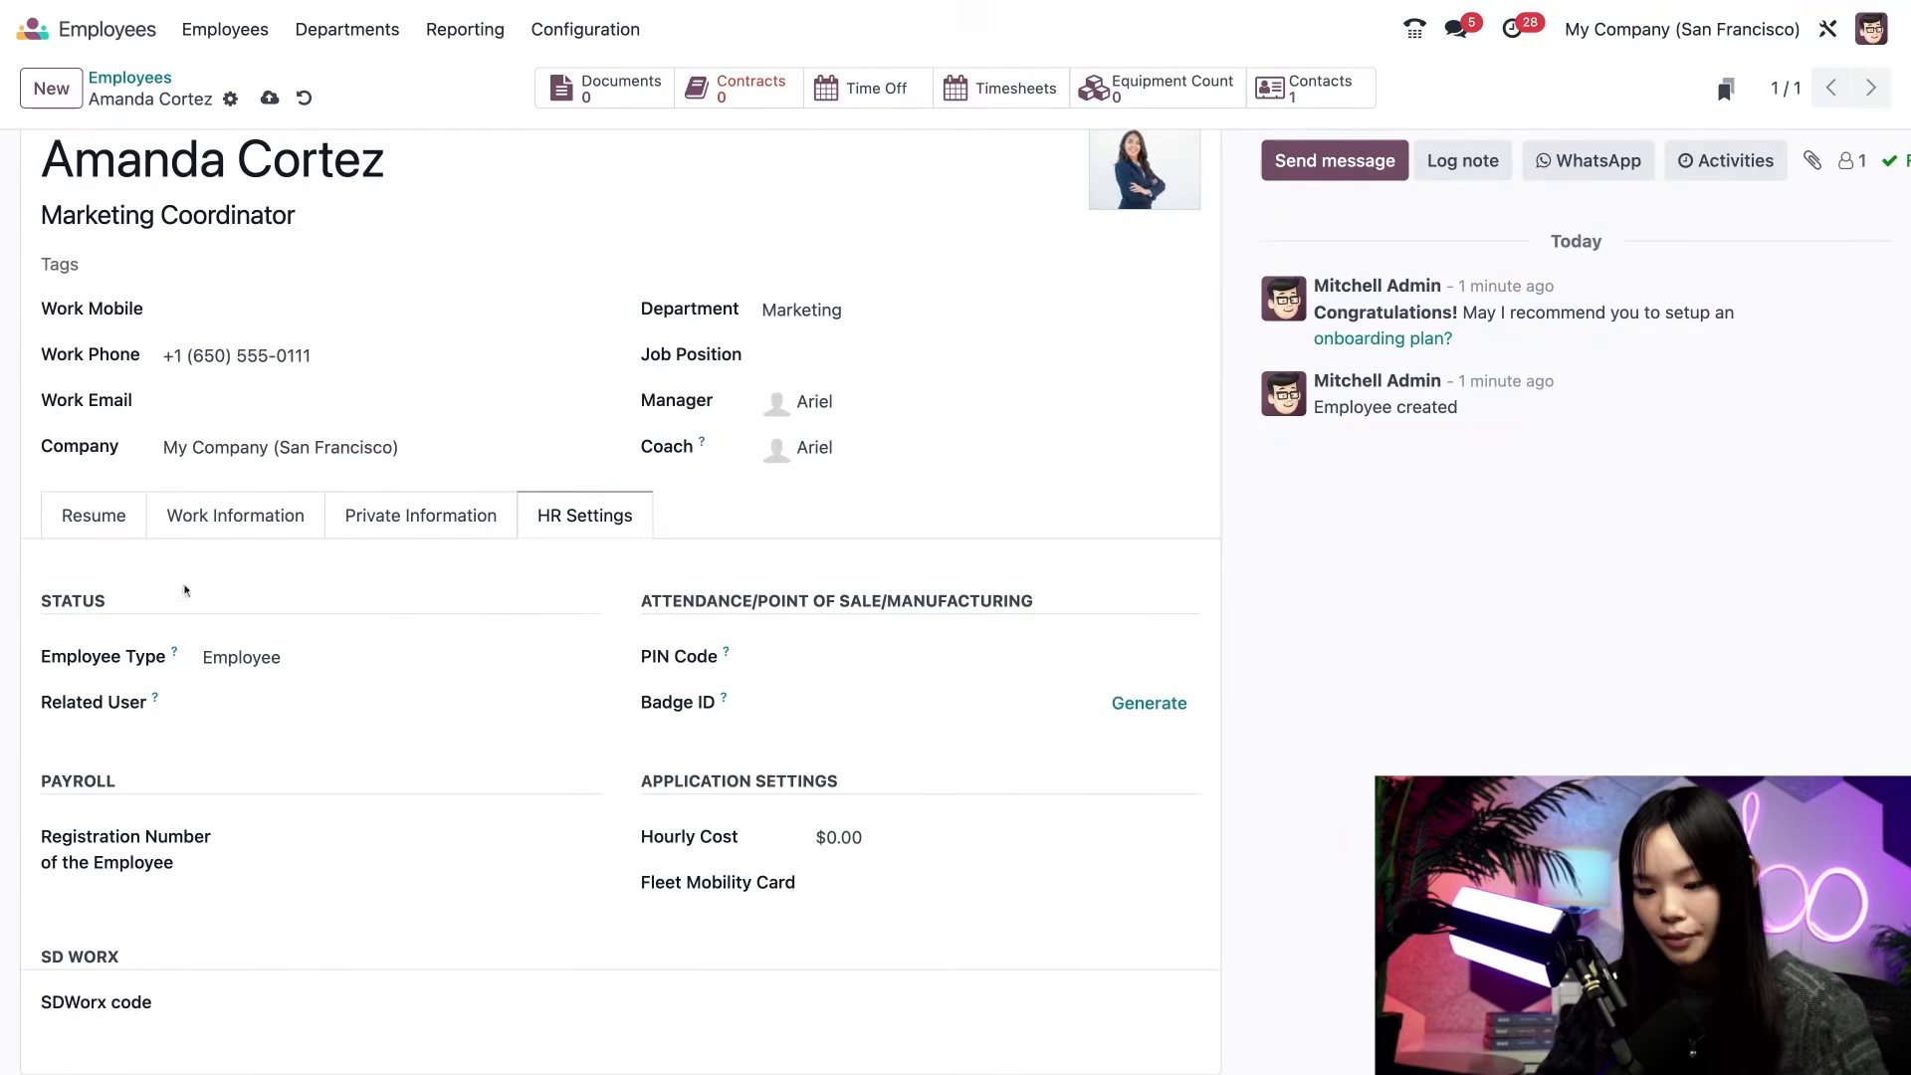
- Link the new employee to her matching user account as Related User
left_click(235, 702)
left_click(263, 784)
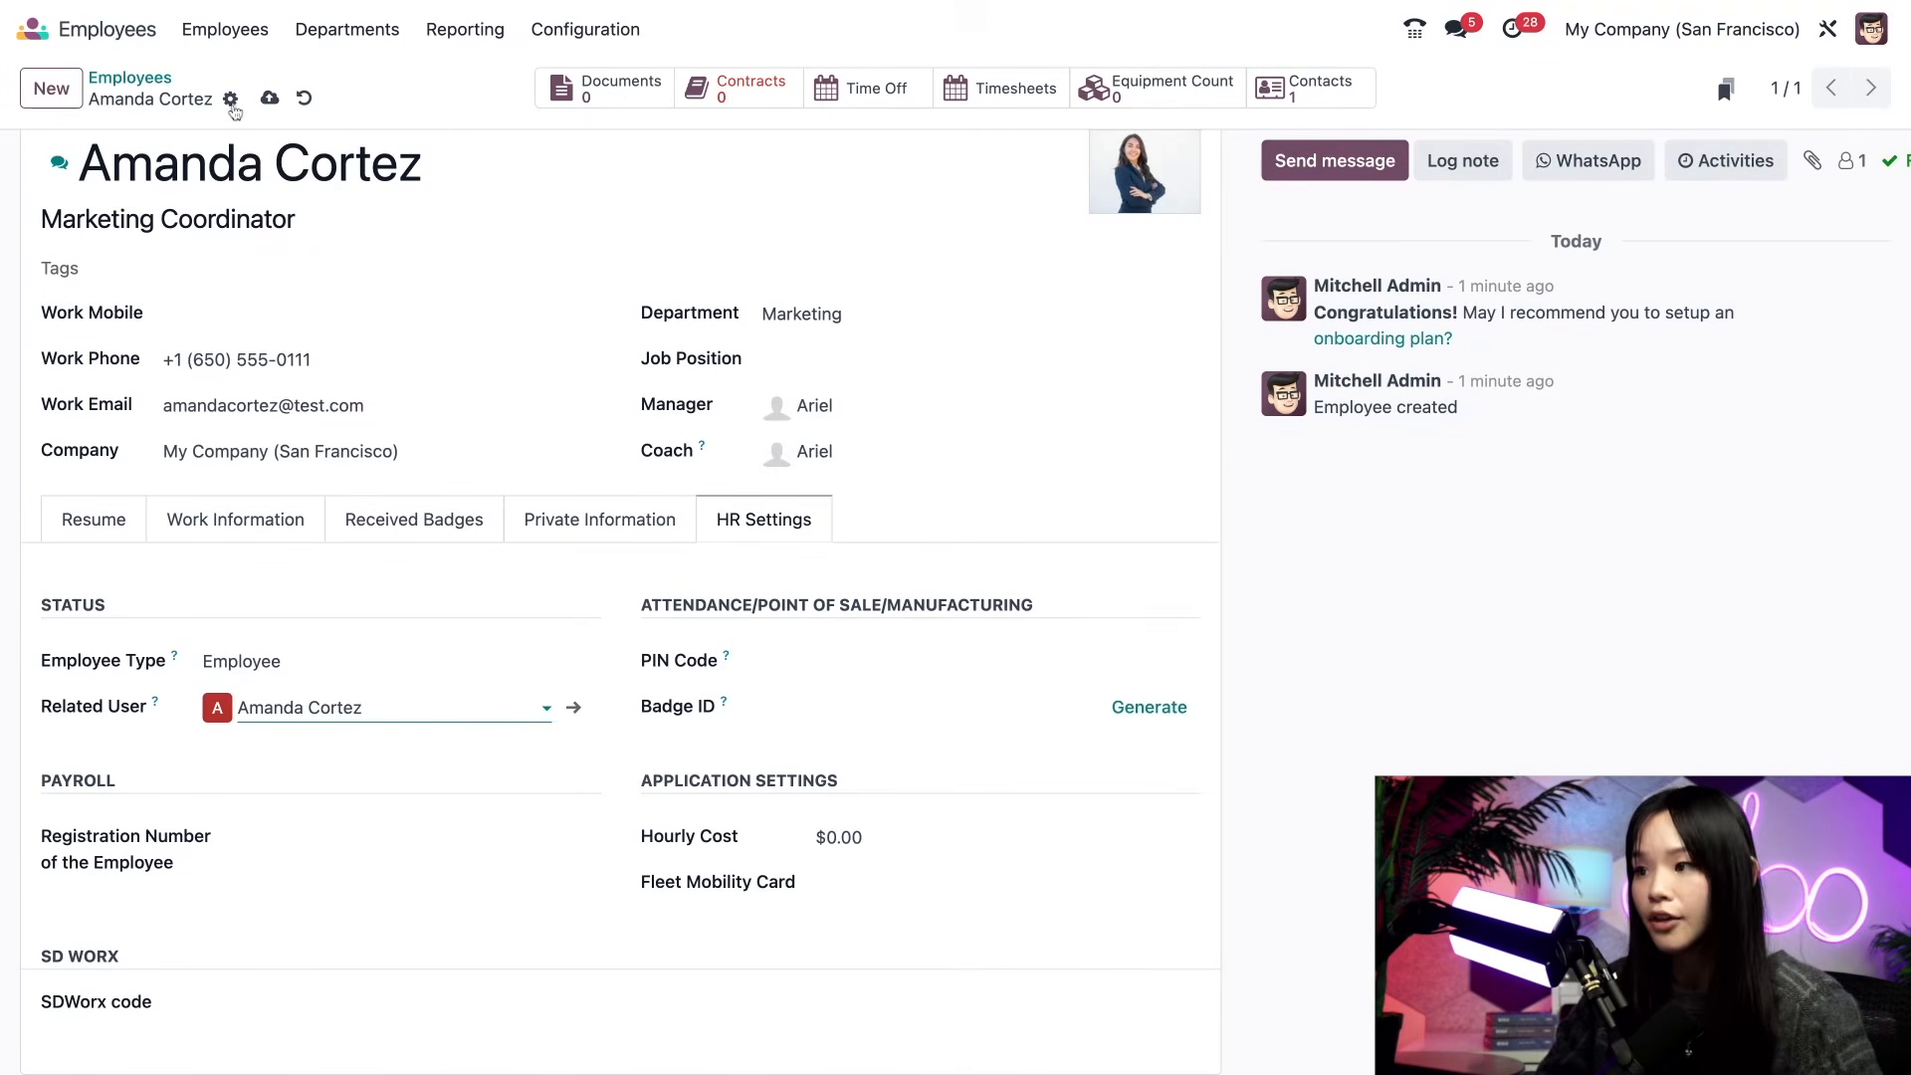
left_click(231, 102)
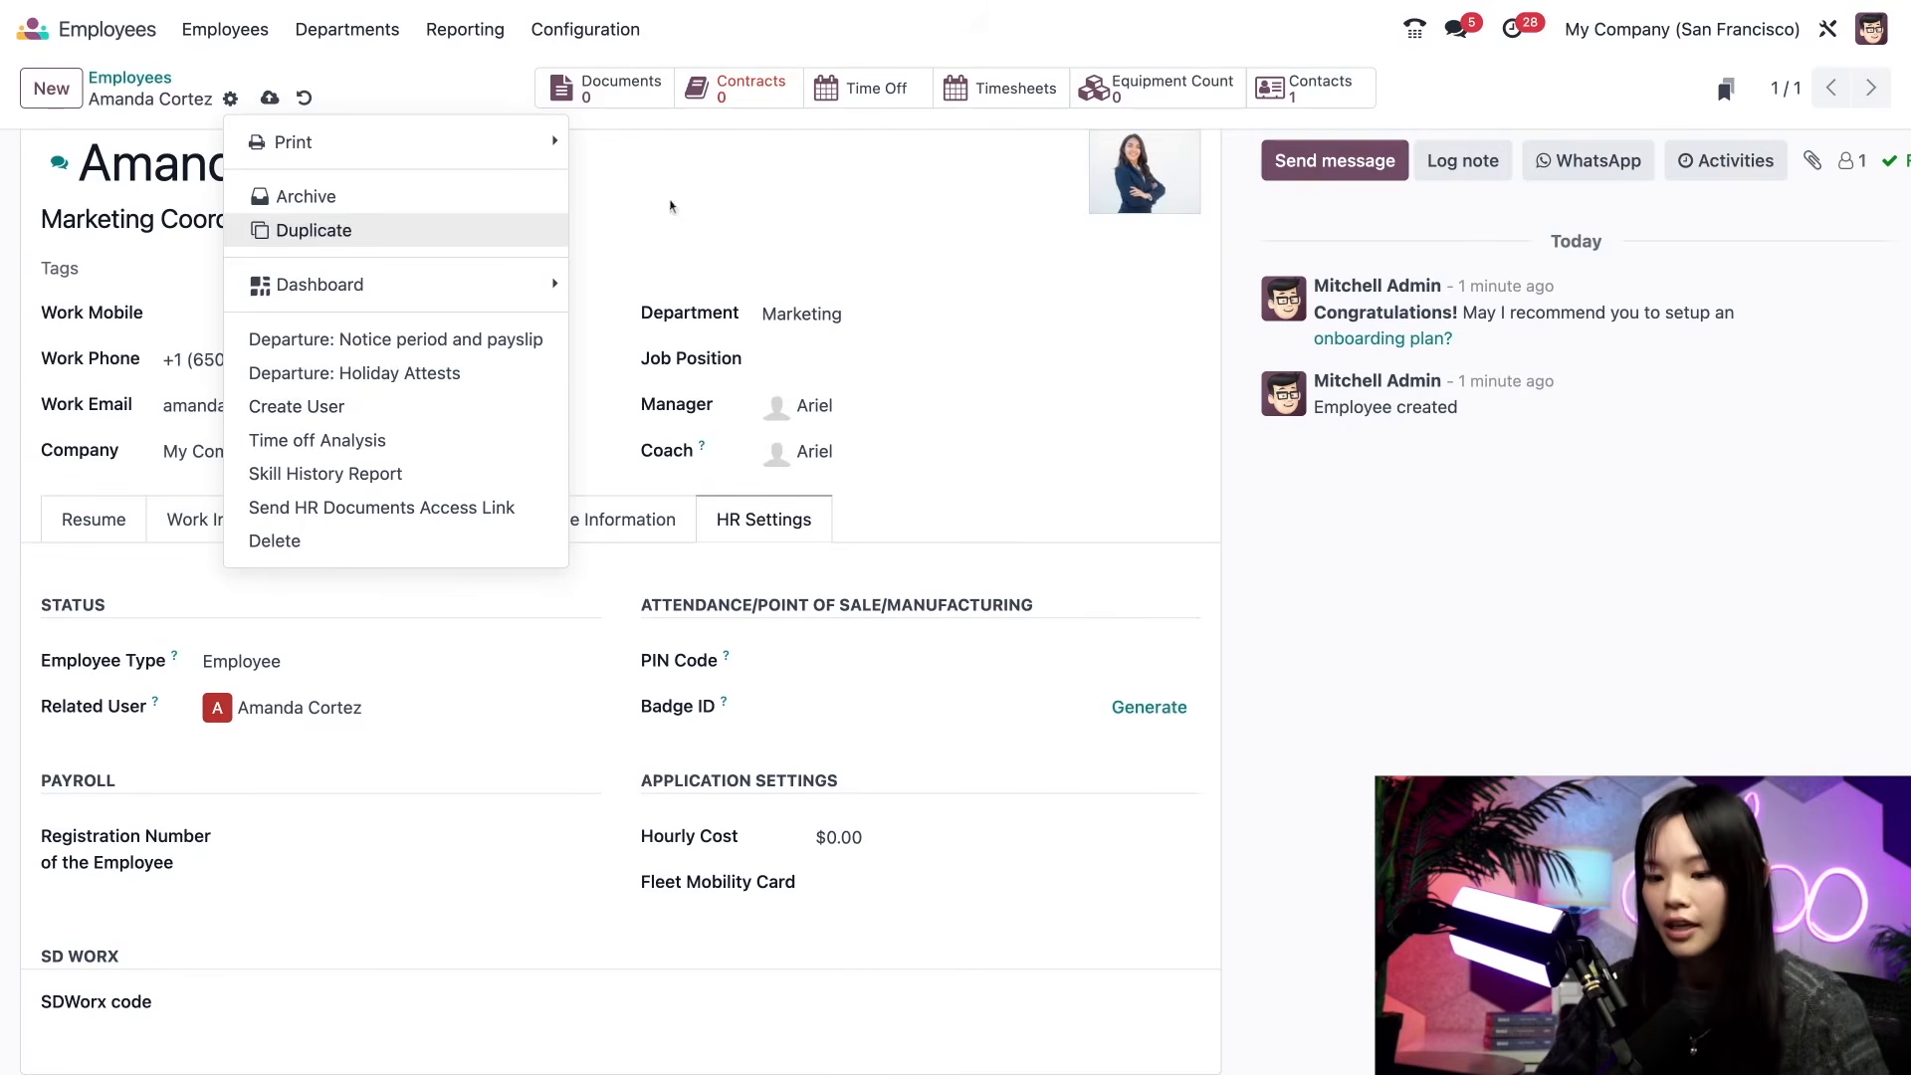
left_click(680, 210)
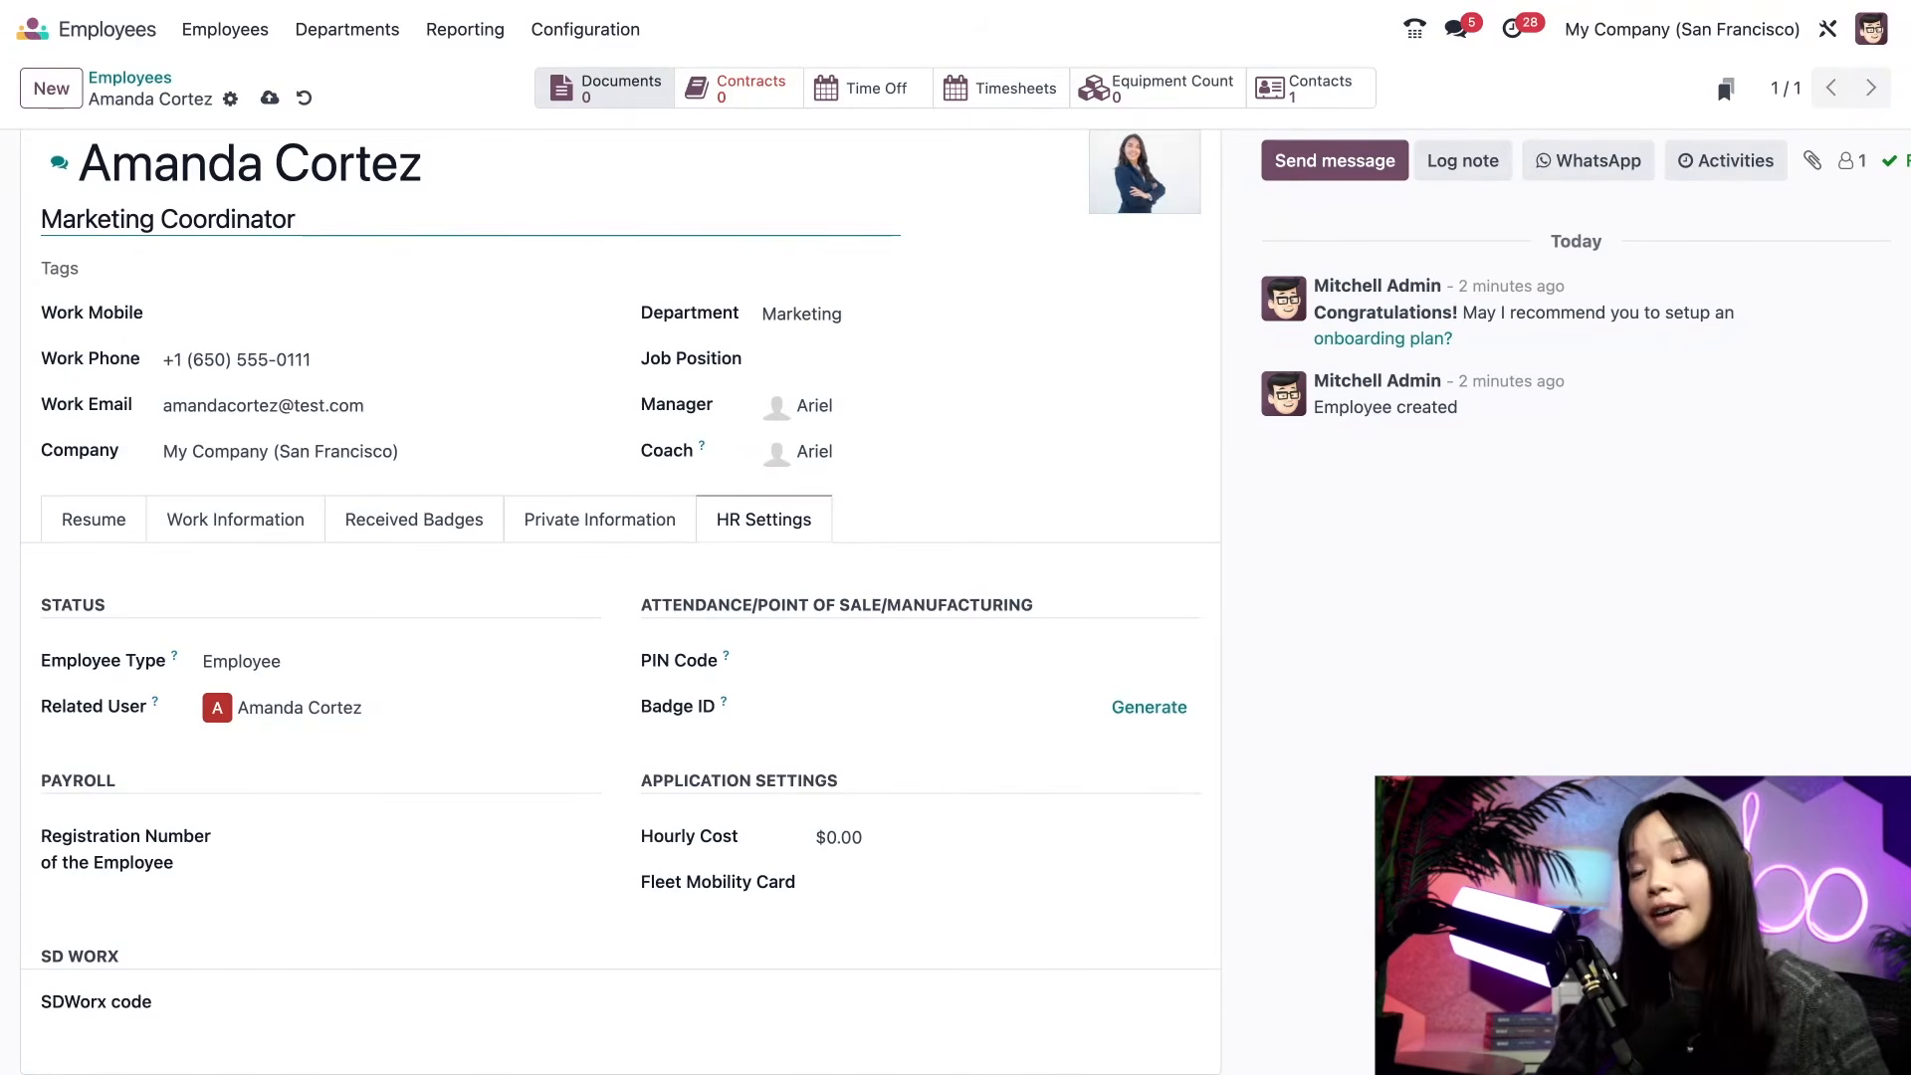
- Return to the employee overview and filter it to the Marketing department
left_click(225, 29)
left_click(234, 80)
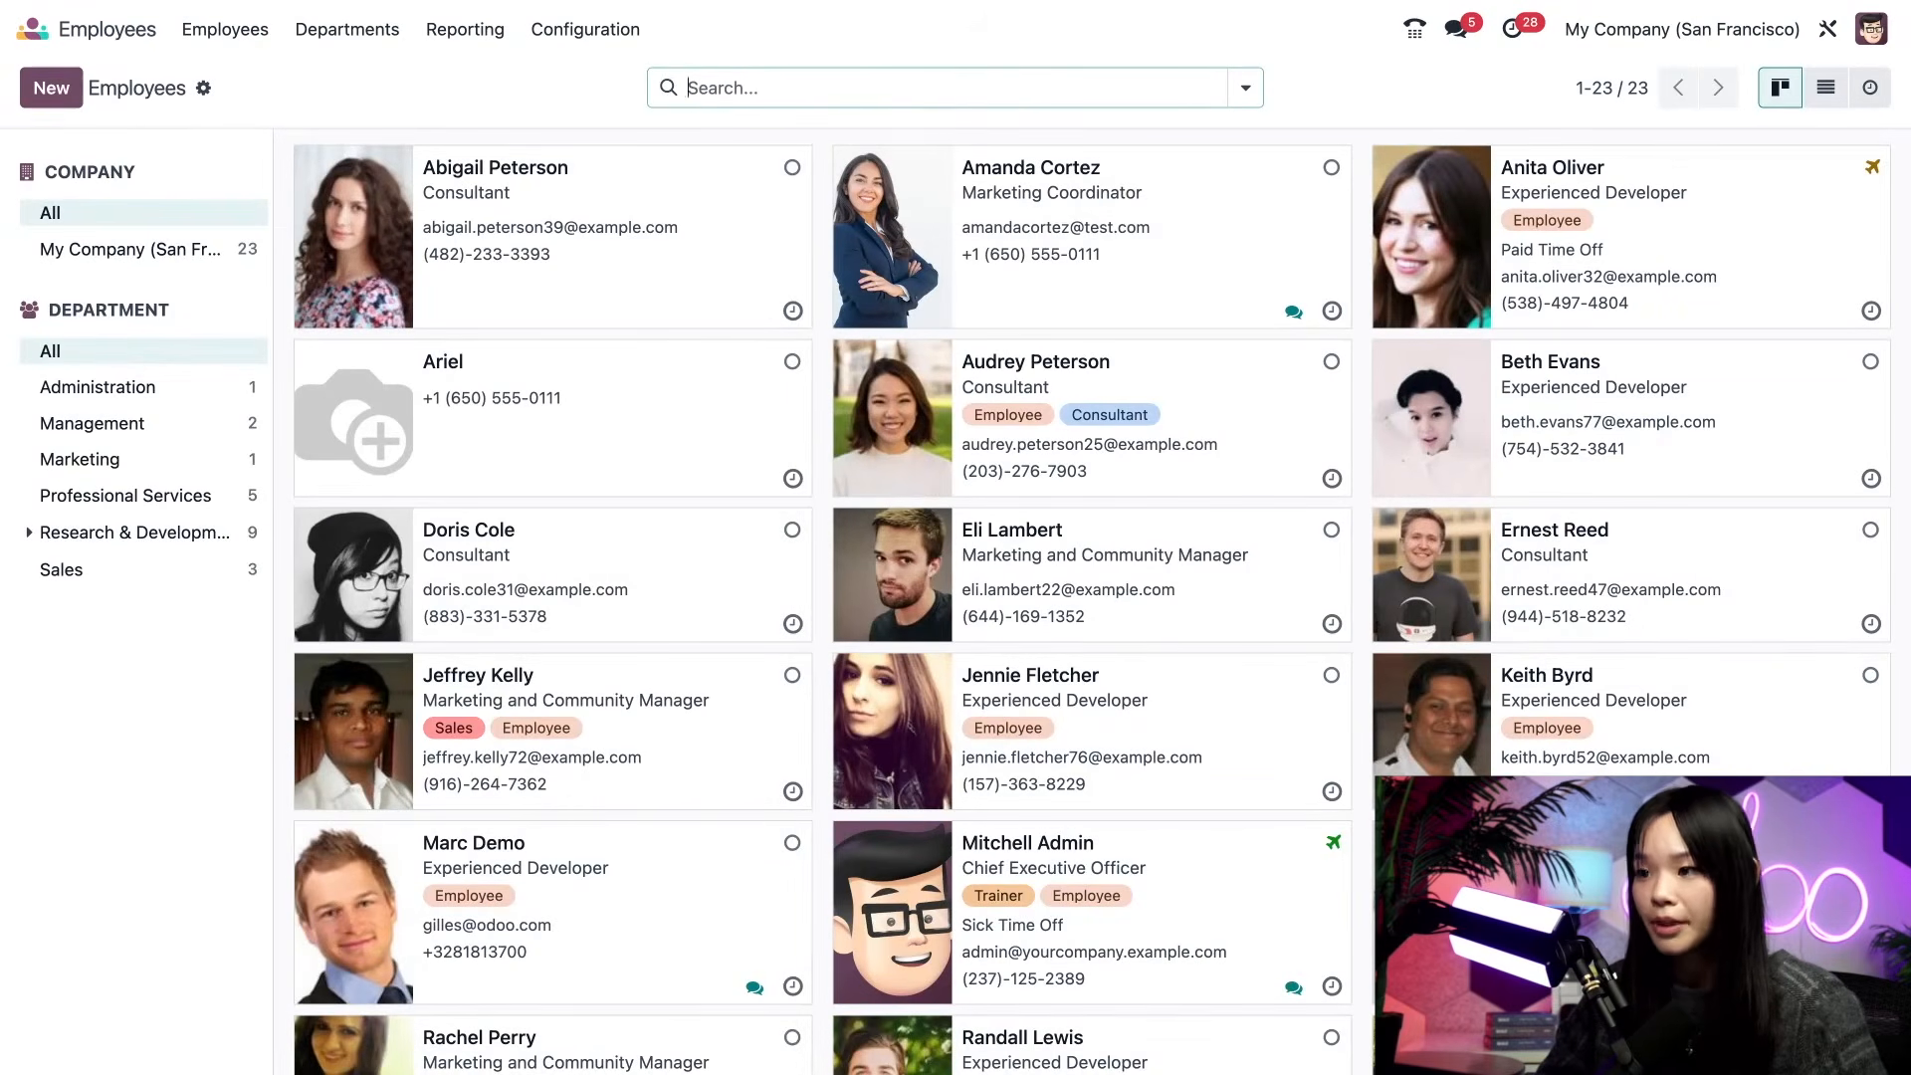
left_click(135, 464)
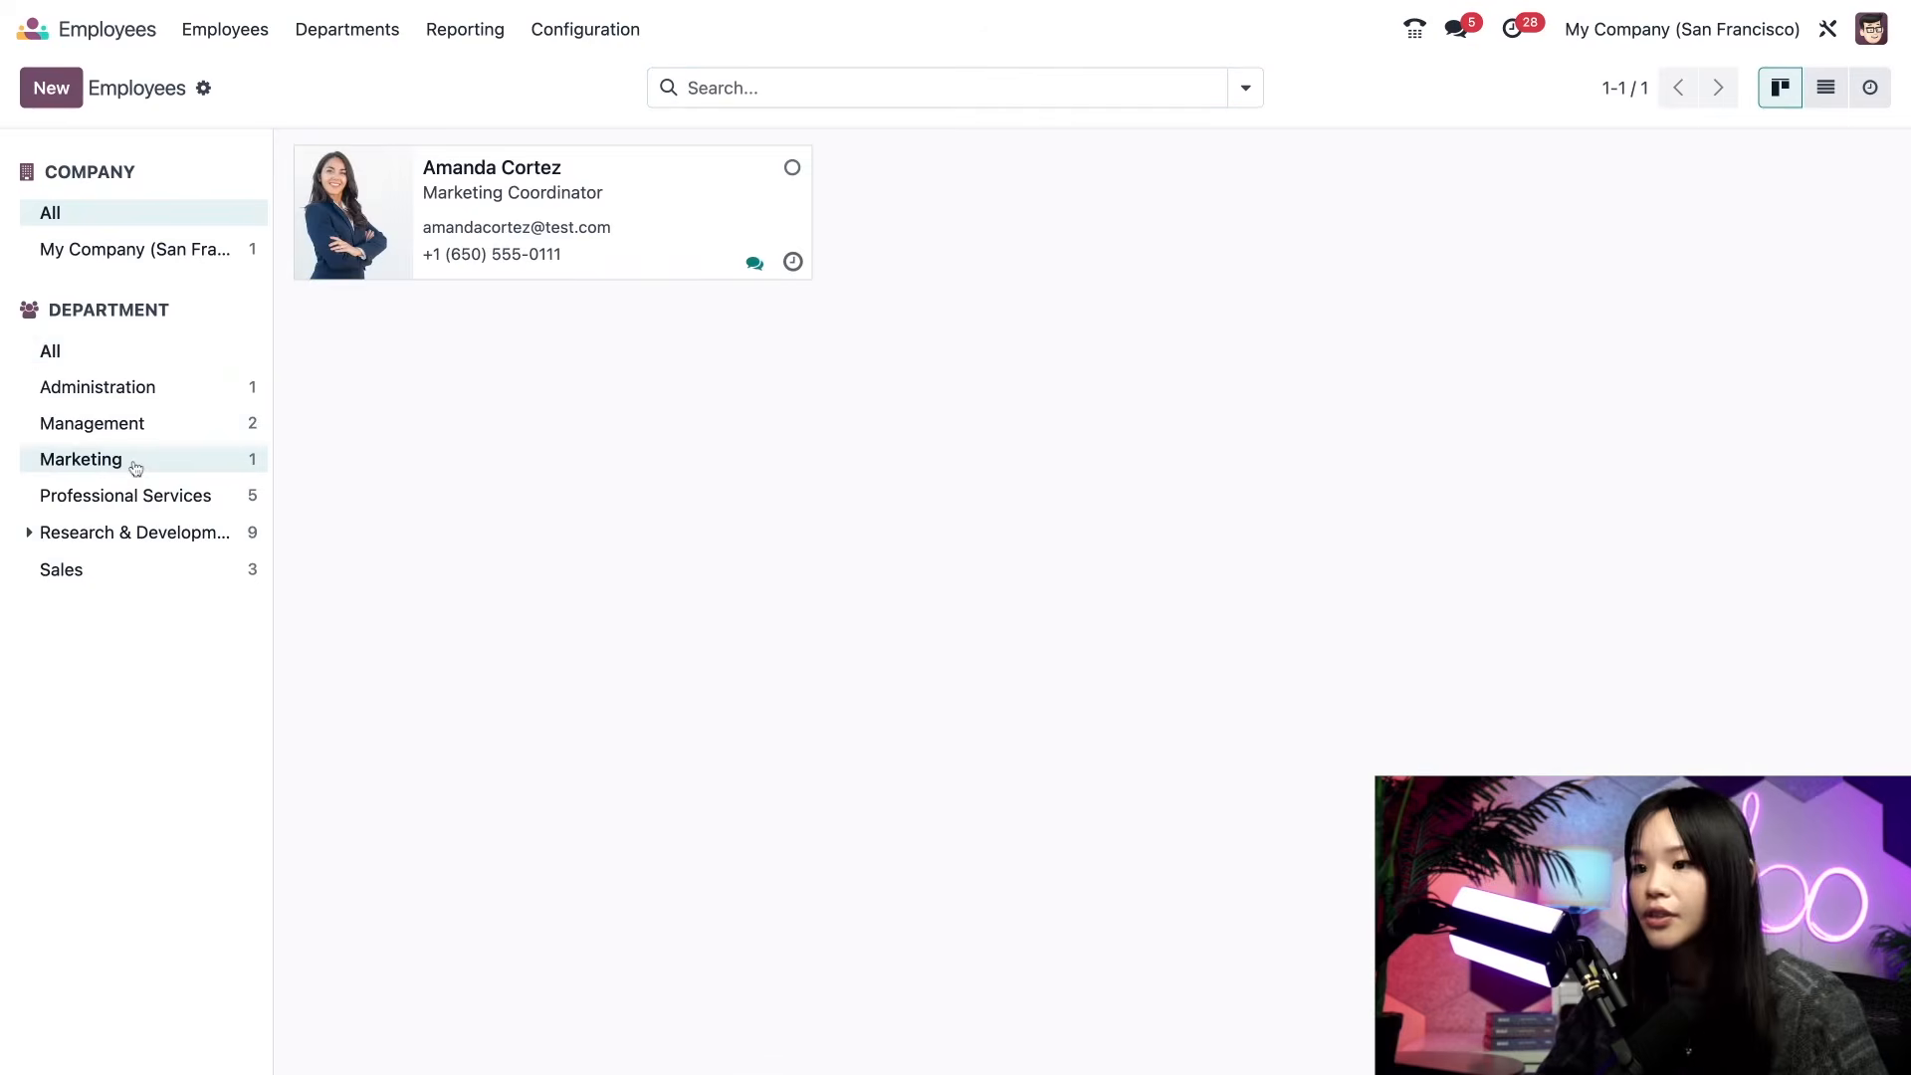